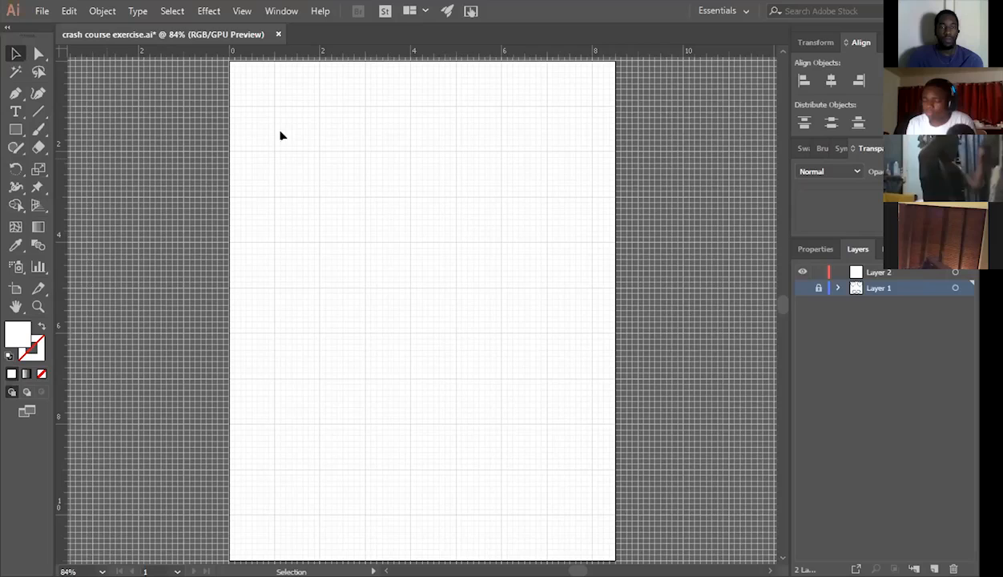
Hide the grid and draw a large black rectangle on Layer 2 in the upper half of the artboard.
key(a)
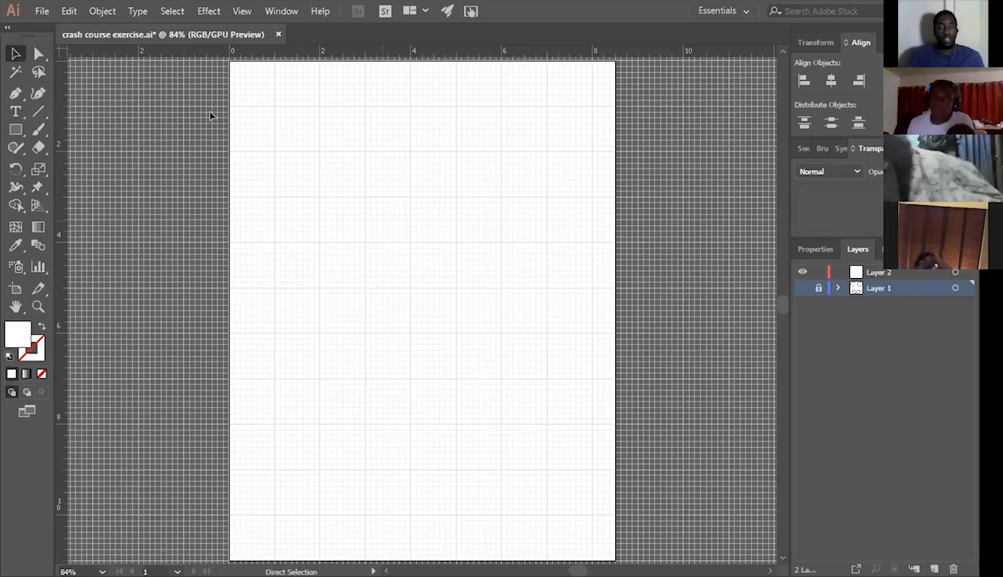
key(ctrl+apostrophe)
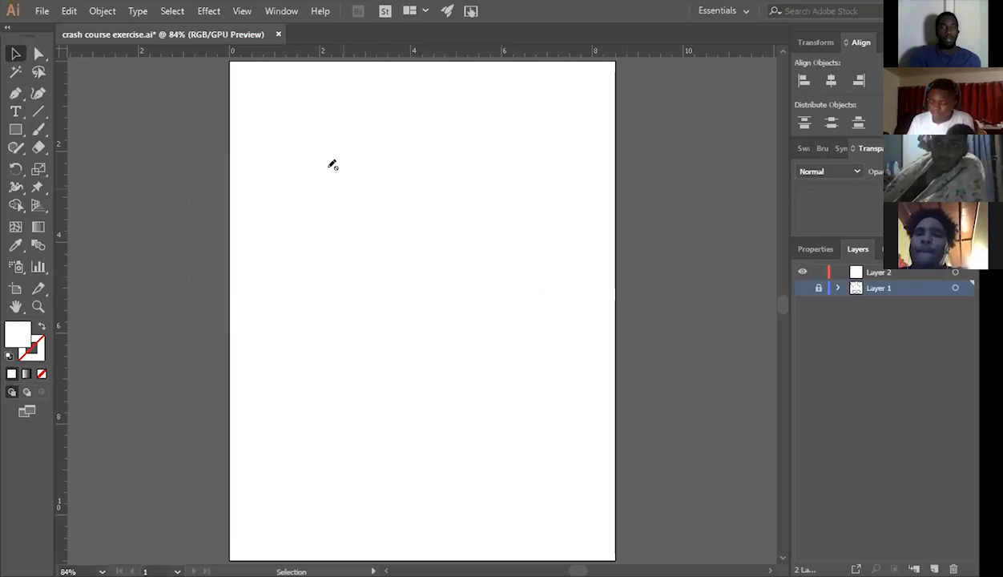
key(m)
click(922, 273)
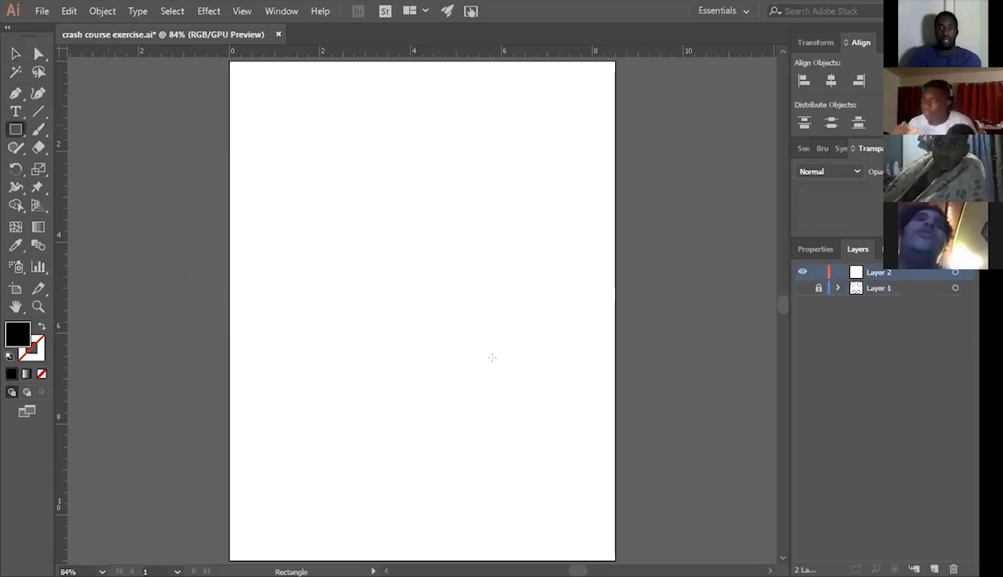
drag(290, 183, 518, 367)
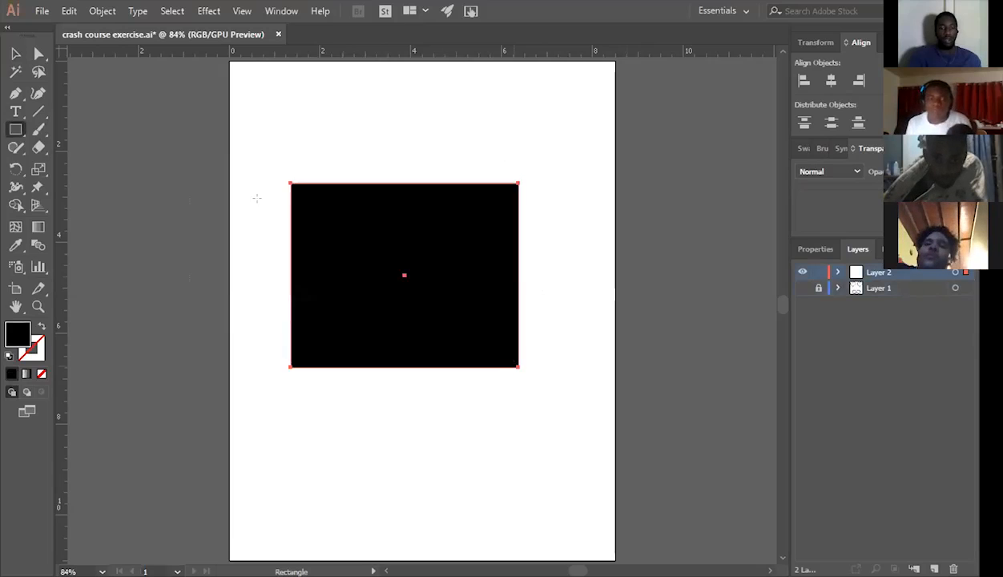
Select the whole rectangle with the Selection tool and deselect it again.
key(v)
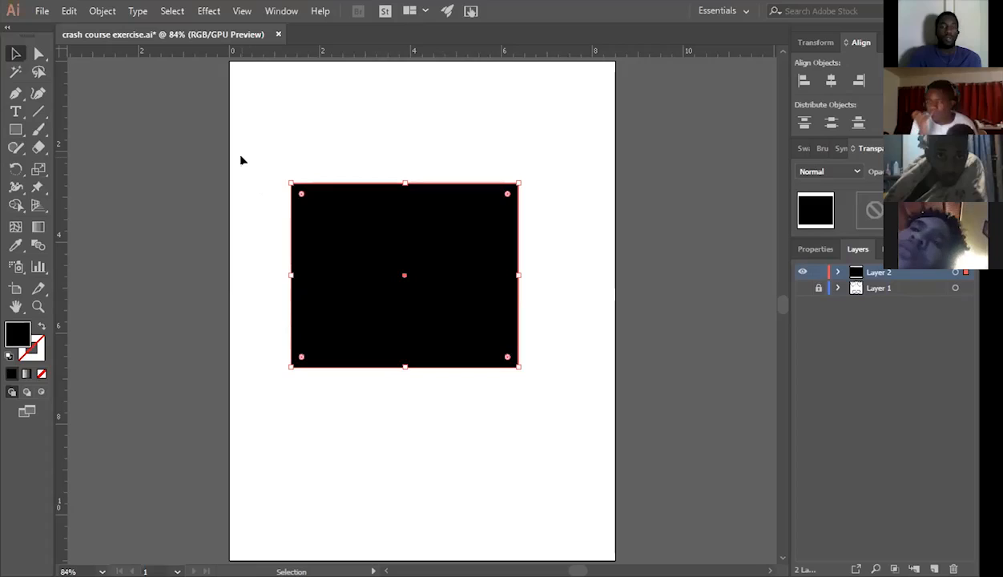
click(233, 140)
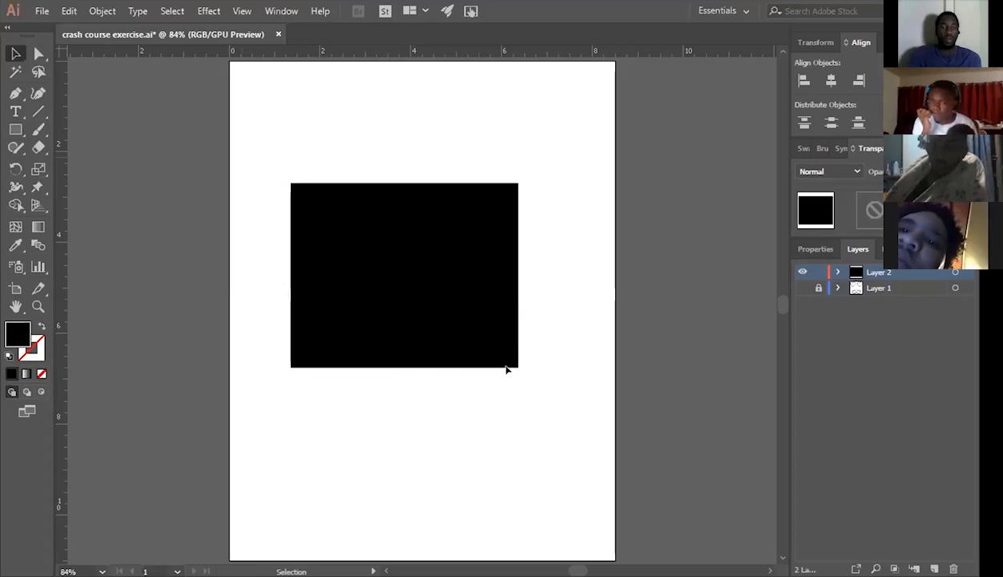
drag(507, 369, 556, 396)
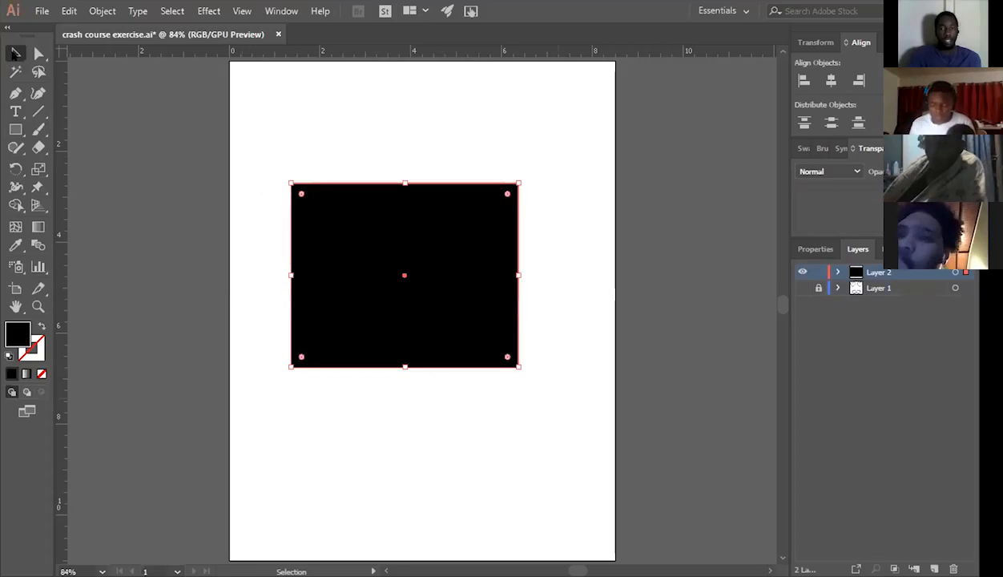
key(ctrl+shift+a)
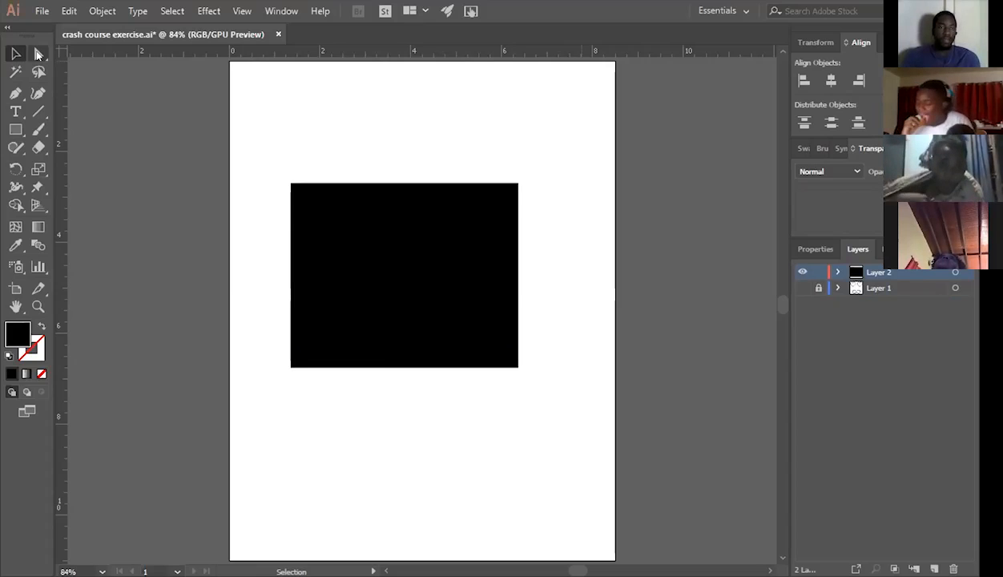
Select only the upper-left corner anchor point of the rectangle with the Direct Selection tool.
click(36, 53)
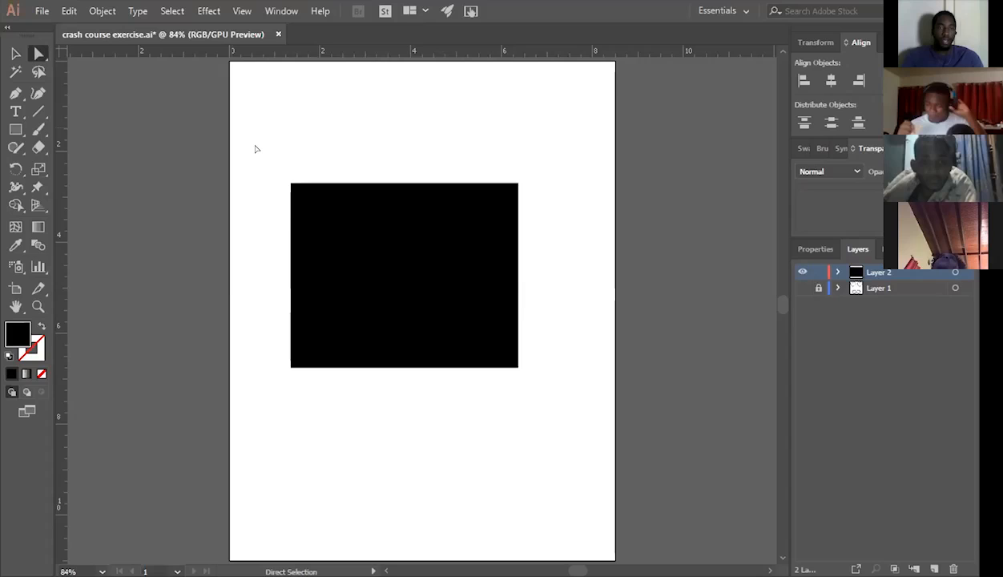
drag(256, 145, 373, 283)
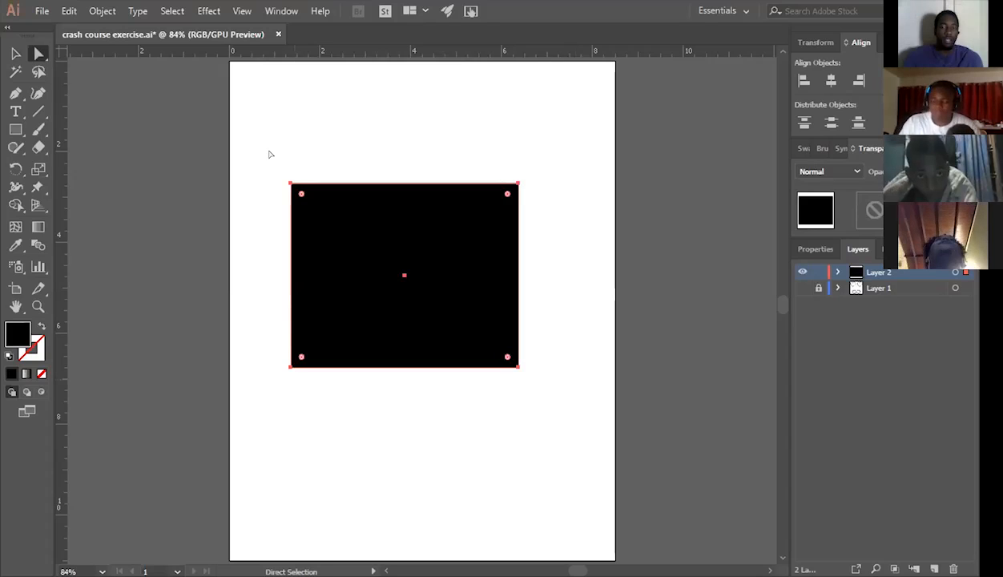
drag(266, 152, 323, 214)
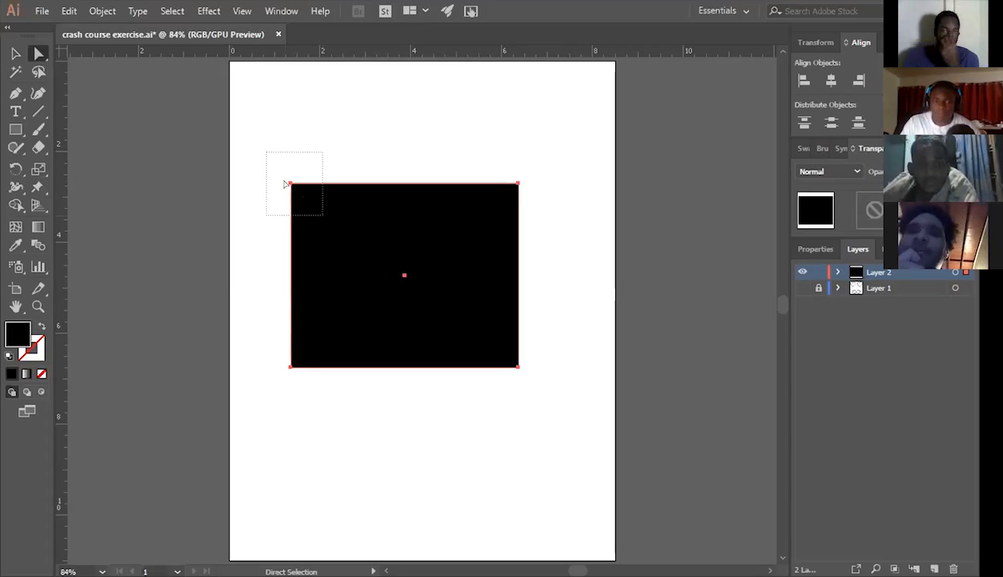
drag(270, 160, 322, 209)
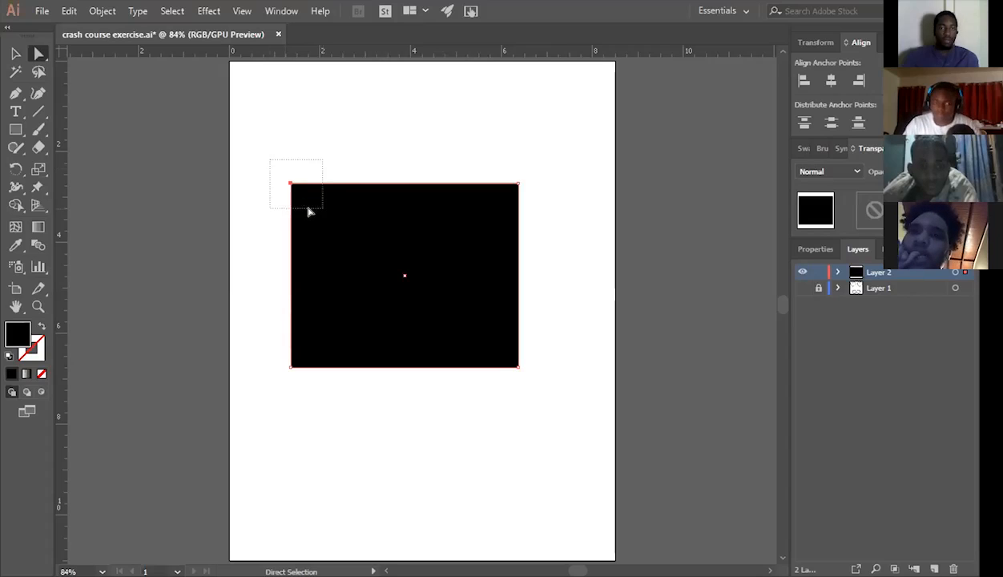
Try distorting the rectangle by moving its upper-left anchor point, and undo the moves.
key(Up)
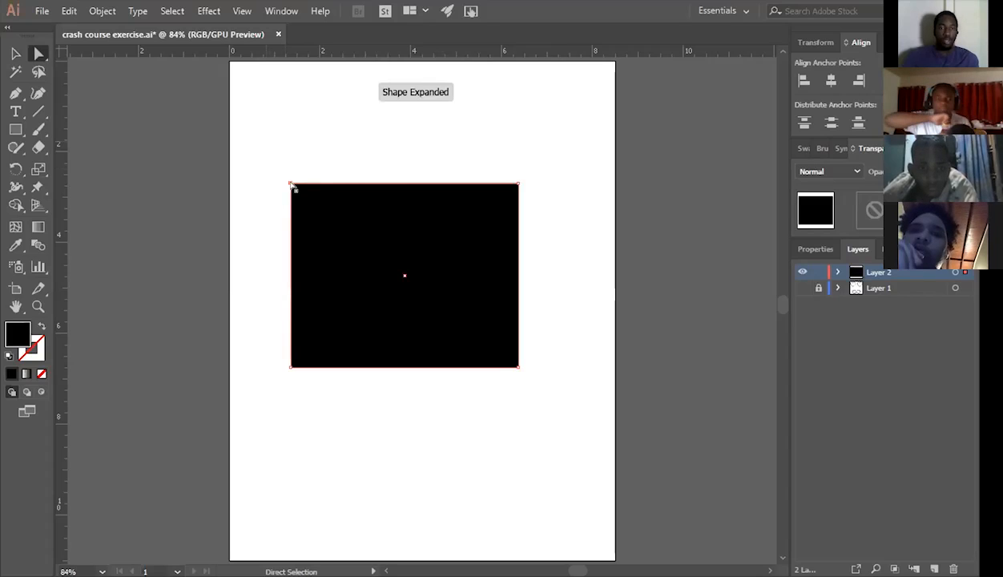
drag(291, 184, 346, 238)
key(ctrl+z)
key(ctrl)
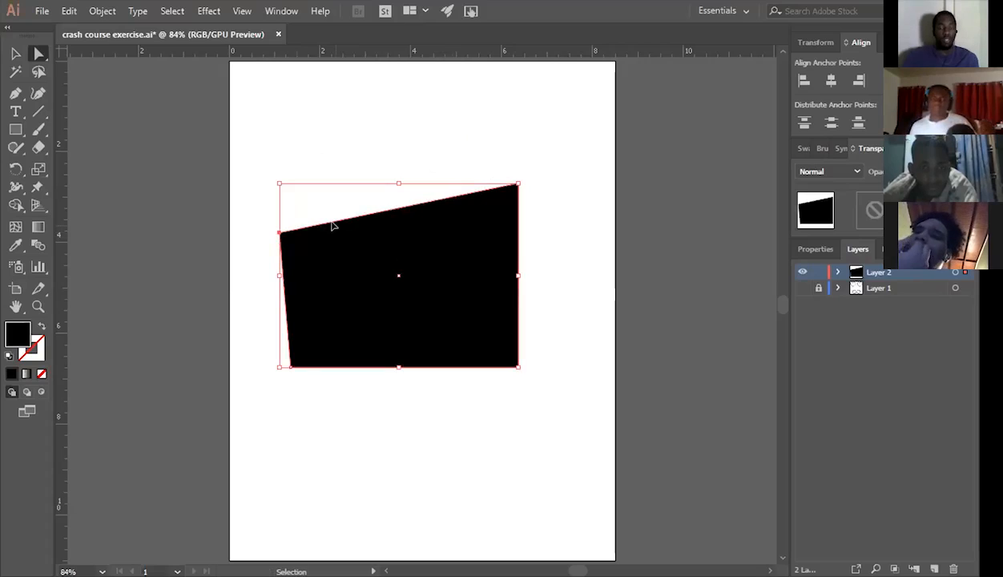
key(ctrl+z)
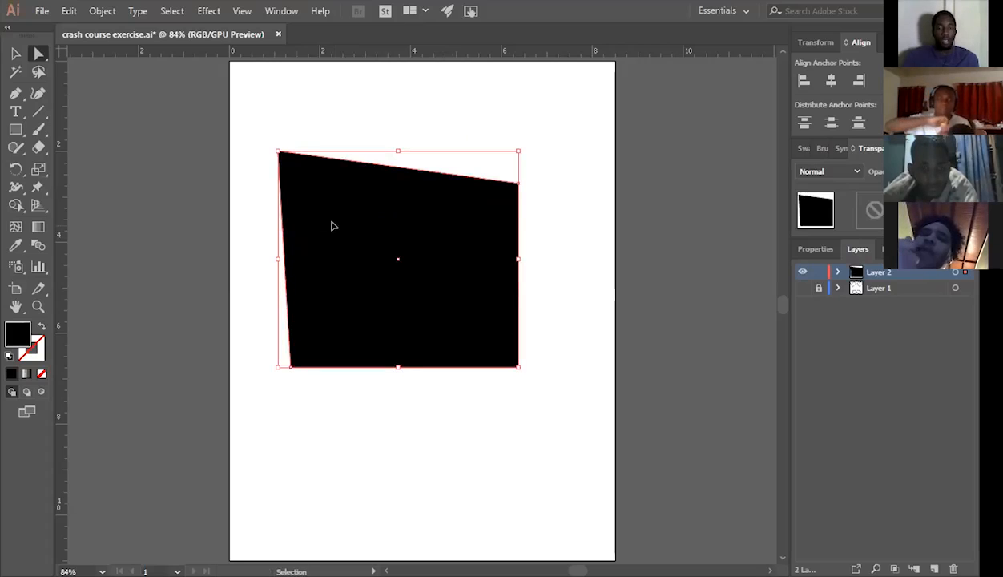
key(ctrl+z)
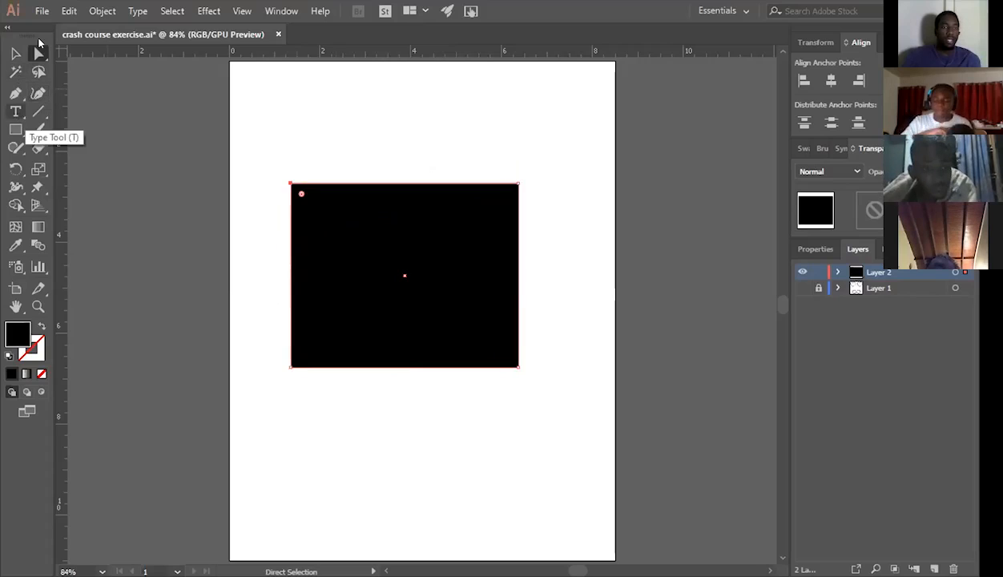
Delete the rectangle's upper-left anchor point and the triangle that remains, and activate the Rectangle tool.
key(v)
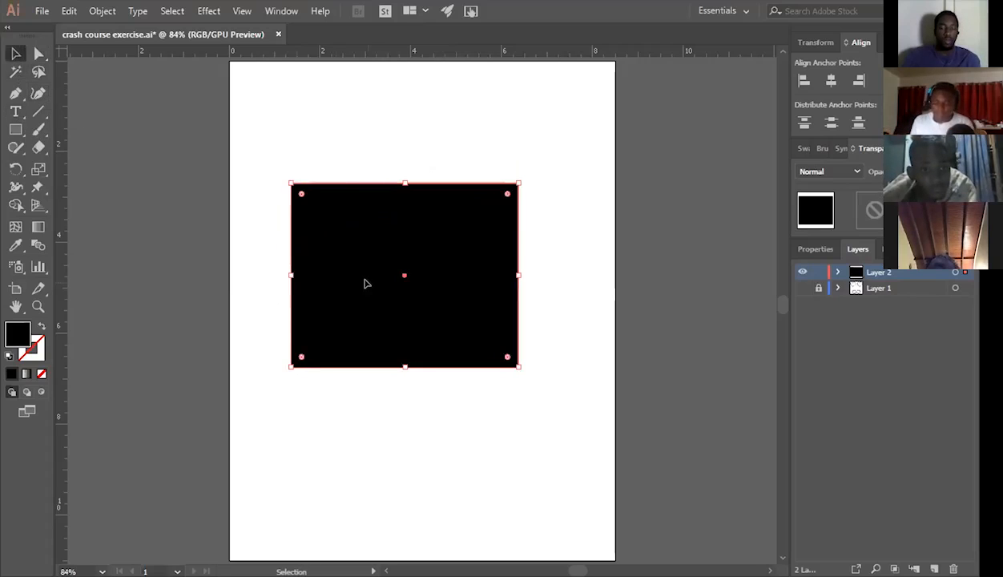
key(Delete)
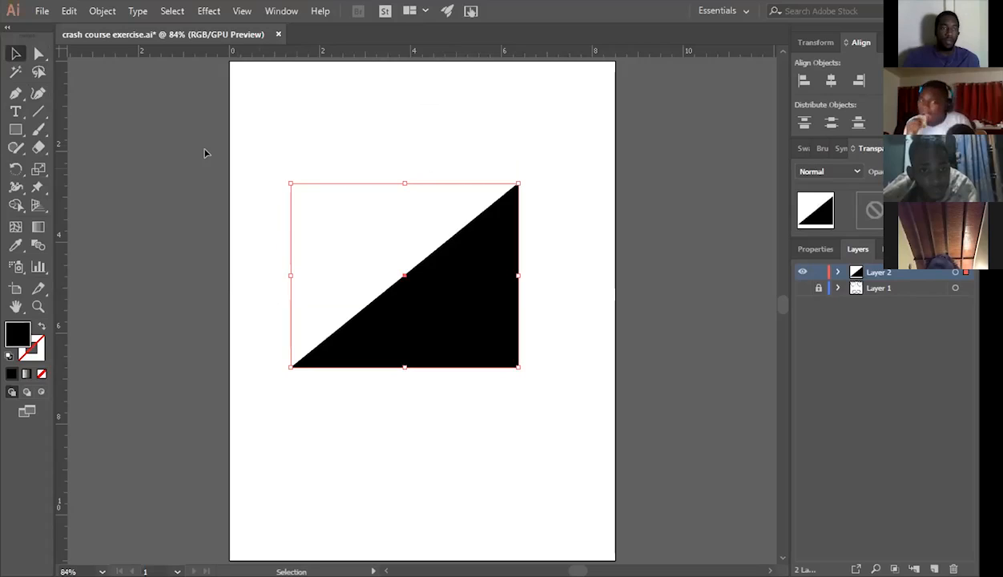
key(Delete)
key(m)
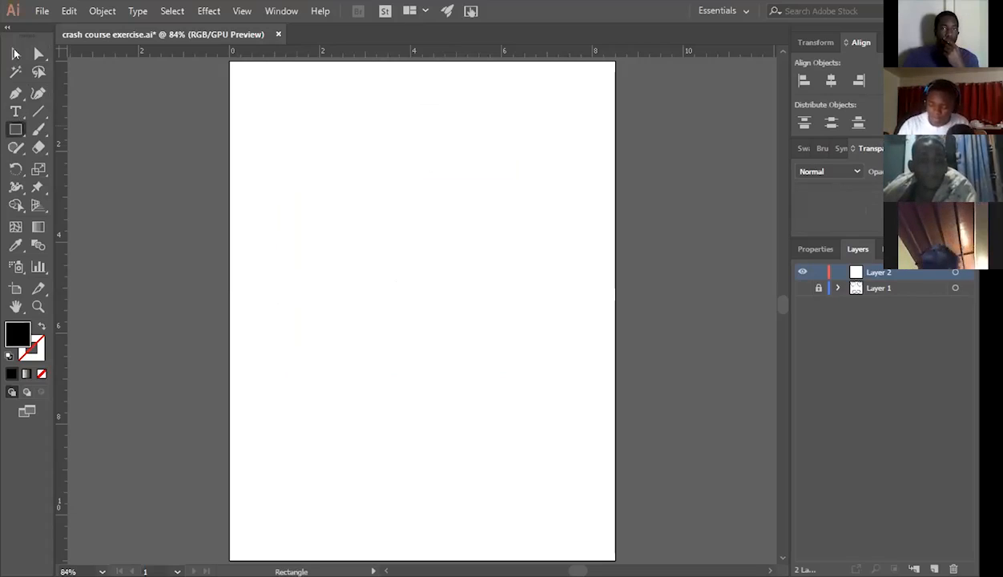
key(alt+Tab)
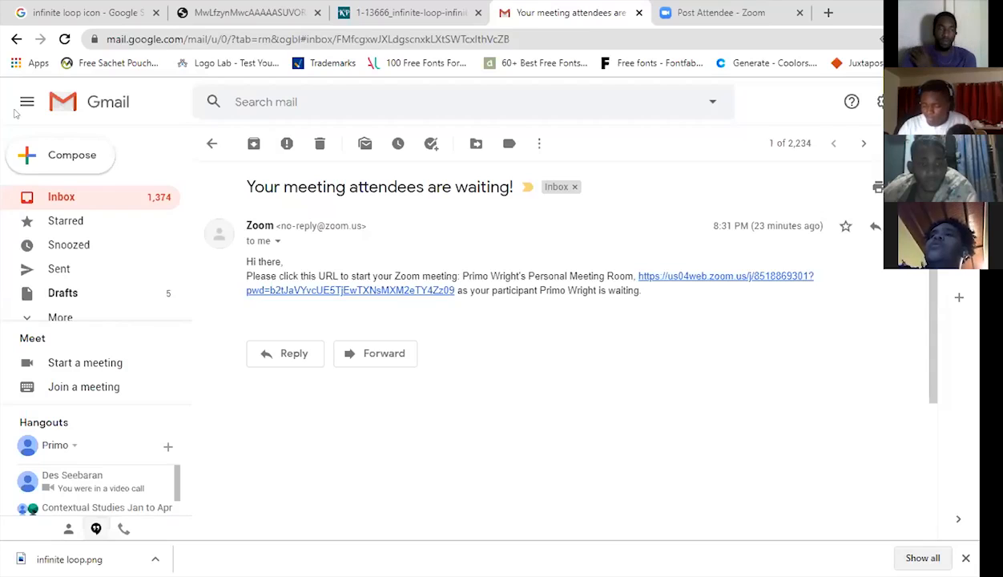
key(alt+Tab)
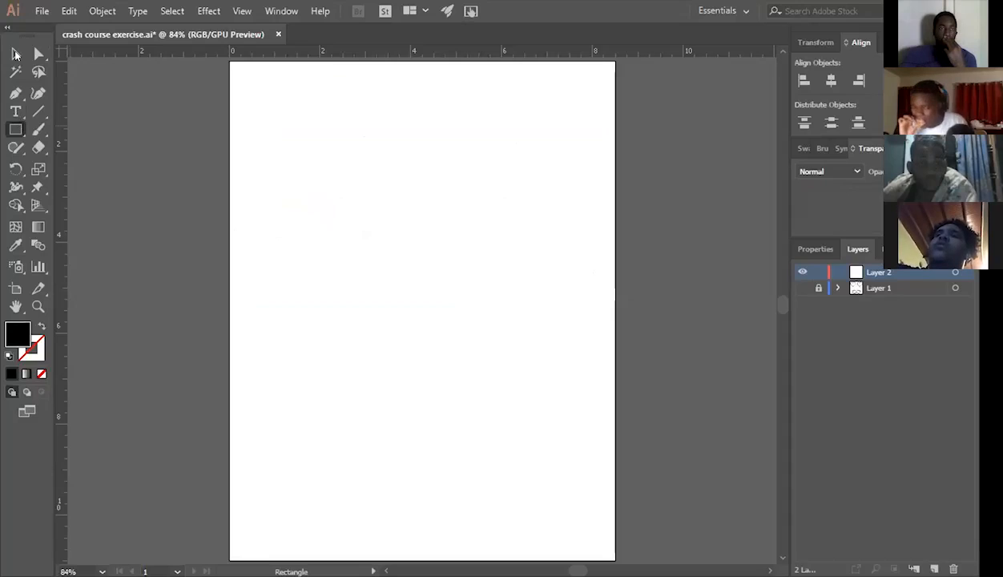
Place a "Lorem ipsum" point text in the upper part of the artboard with the Type tool.
click(15, 111)
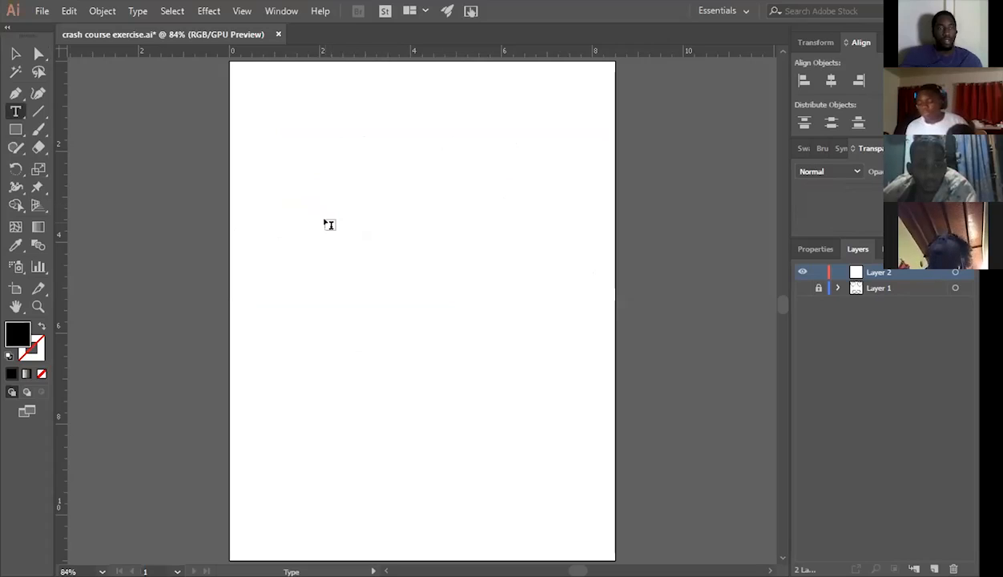
click(16, 110)
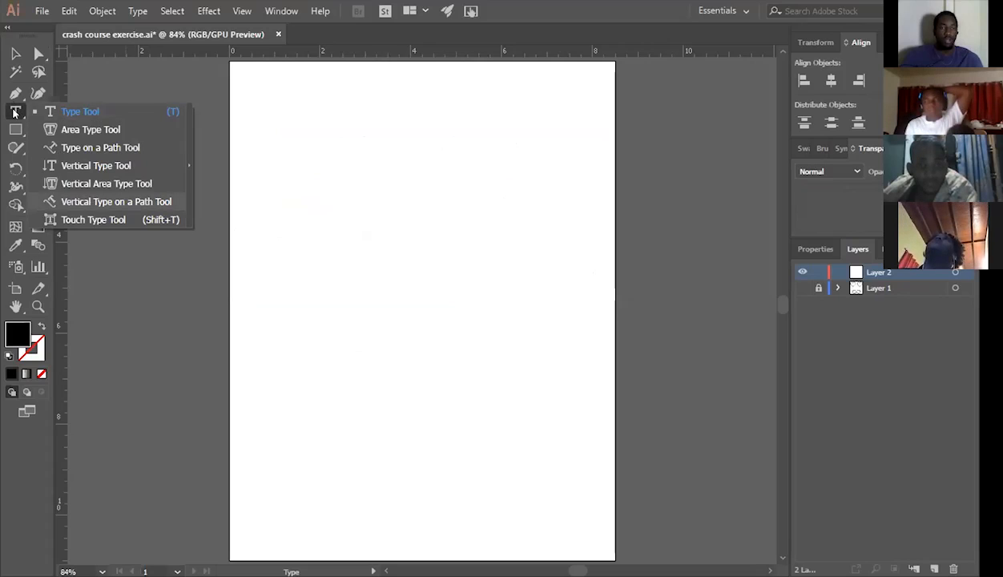
click(320, 177)
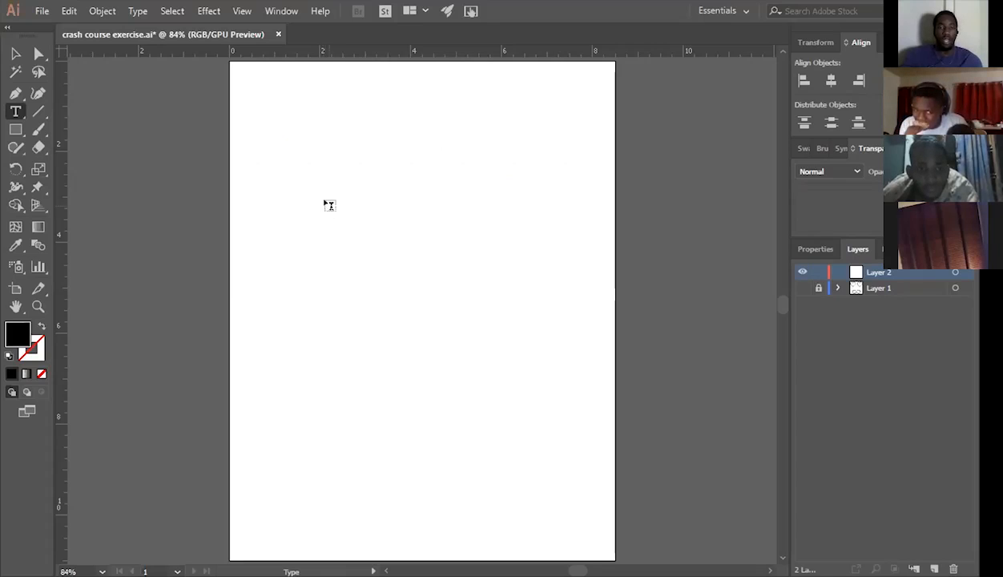
click(327, 204)
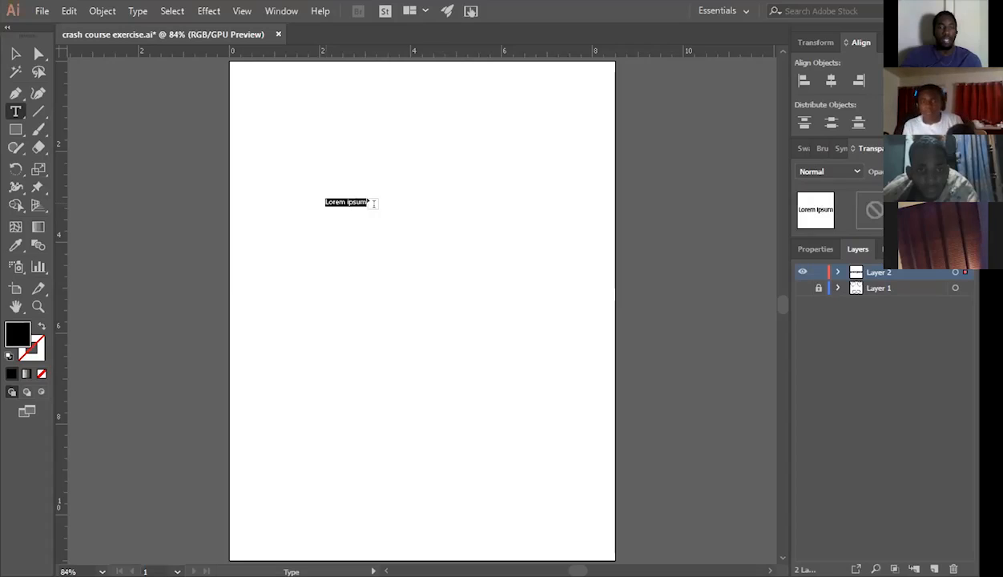
Select the "Lorem ipsum" text as an object and scale it up to nearly half the artboard's width.
click(17, 50)
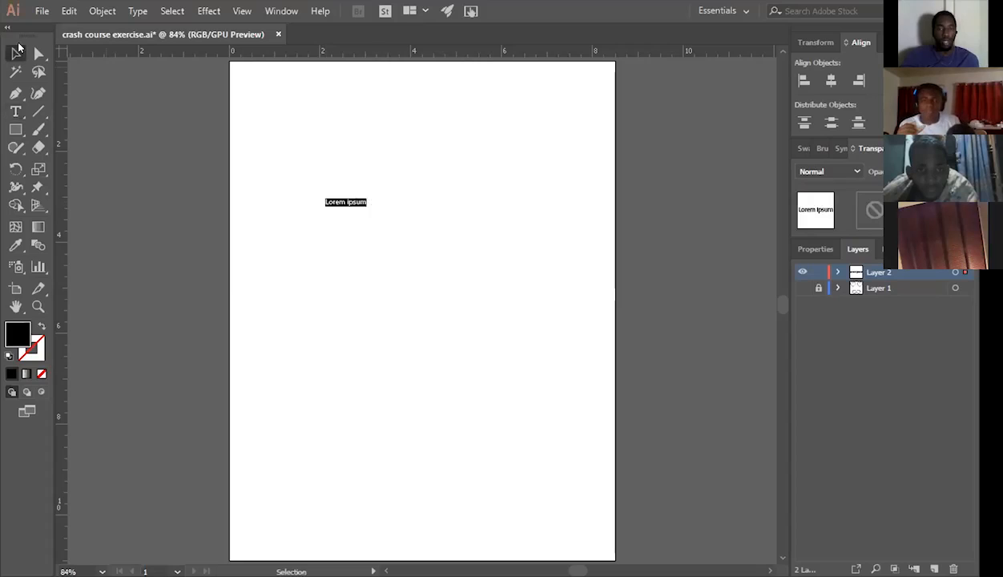
click(364, 206)
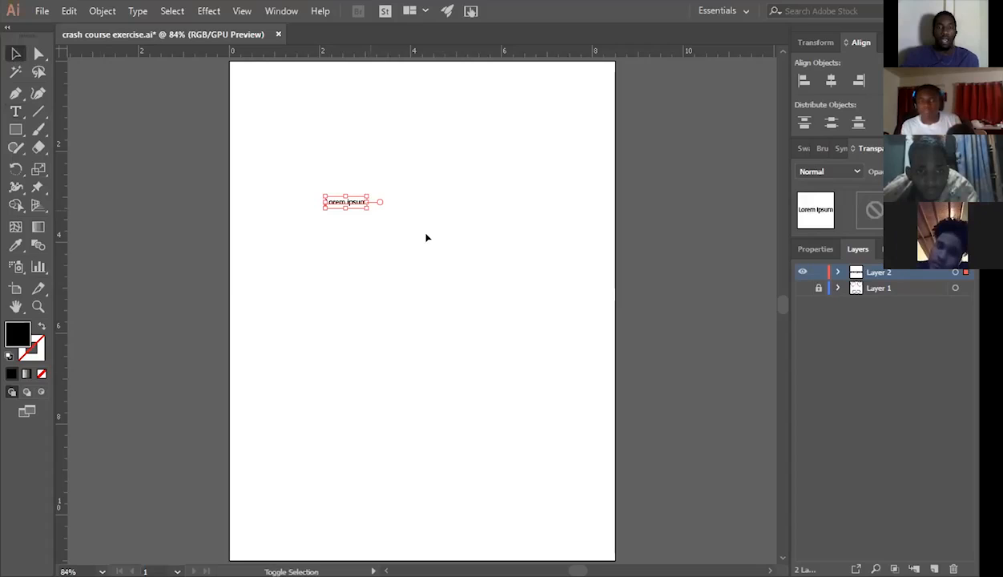
drag(426, 234, 491, 255)
Place the text cursor at the end of the enlarged "Lorem ipsum" and erase its characters.
click(16, 112)
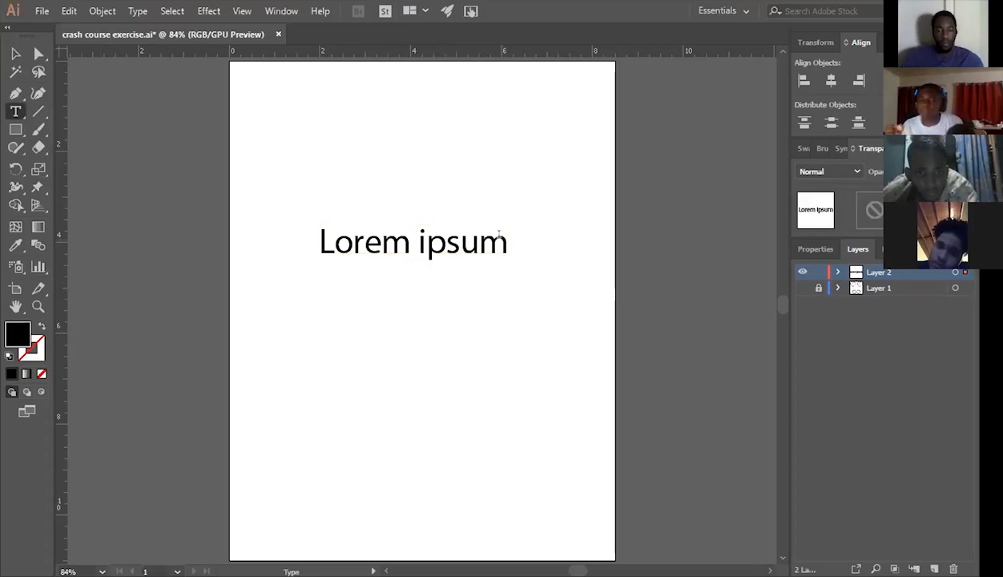
click(500, 235)
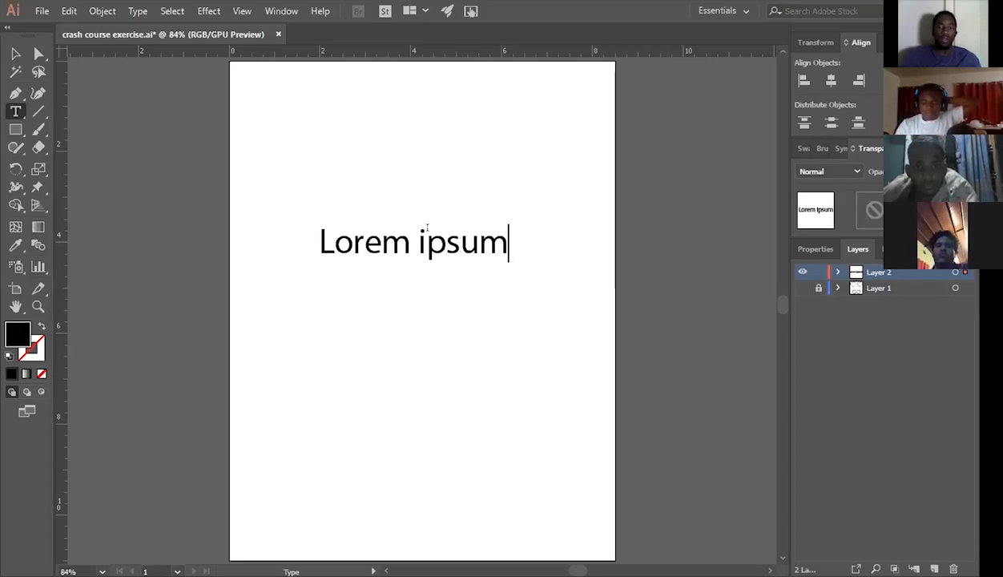
key(BackSpace)
key(BackSpace)
key(BackSpace)
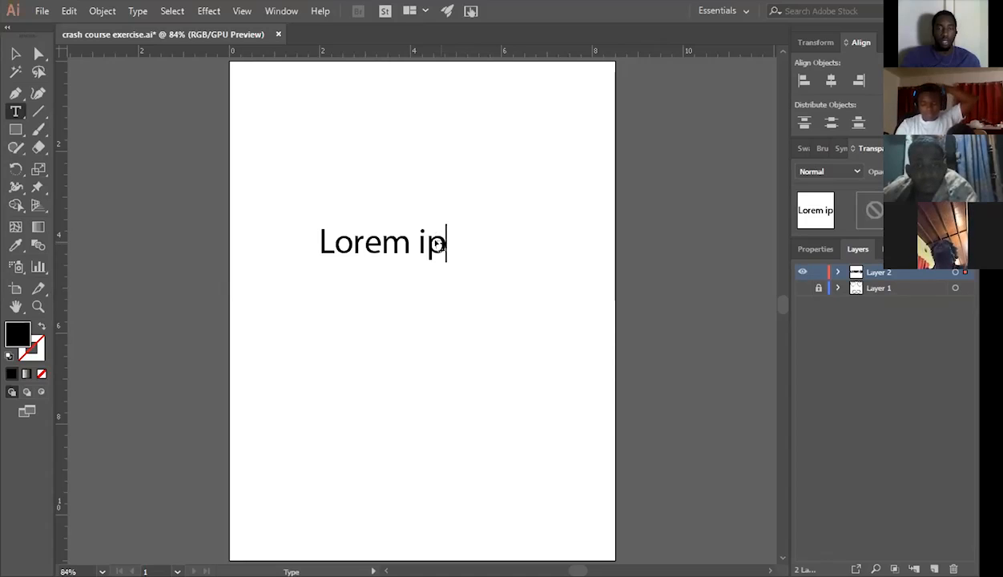
key(ctrl+z)
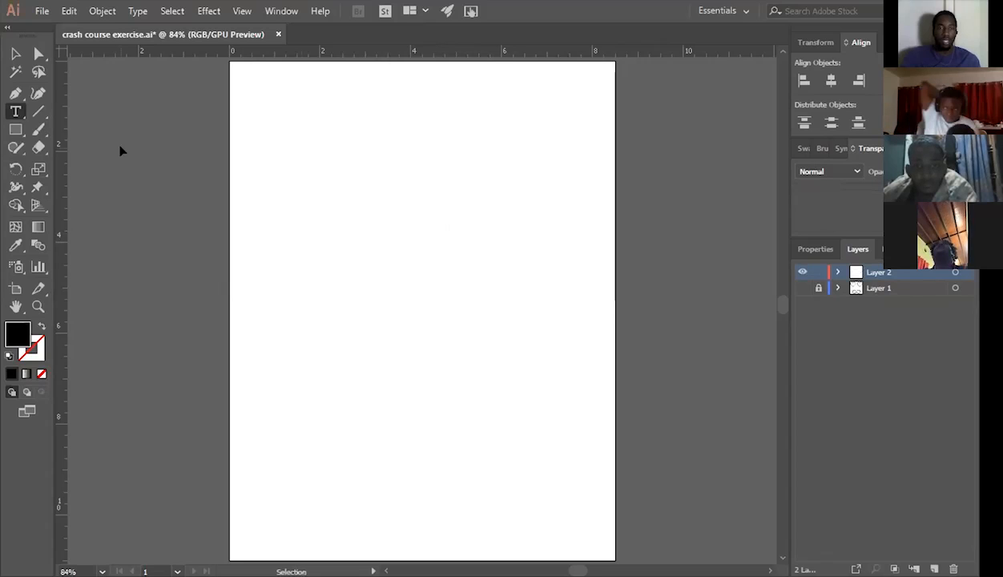
Place another "Lorem ipsum" placeholder text on the artboard and undo it.
click(330, 242)
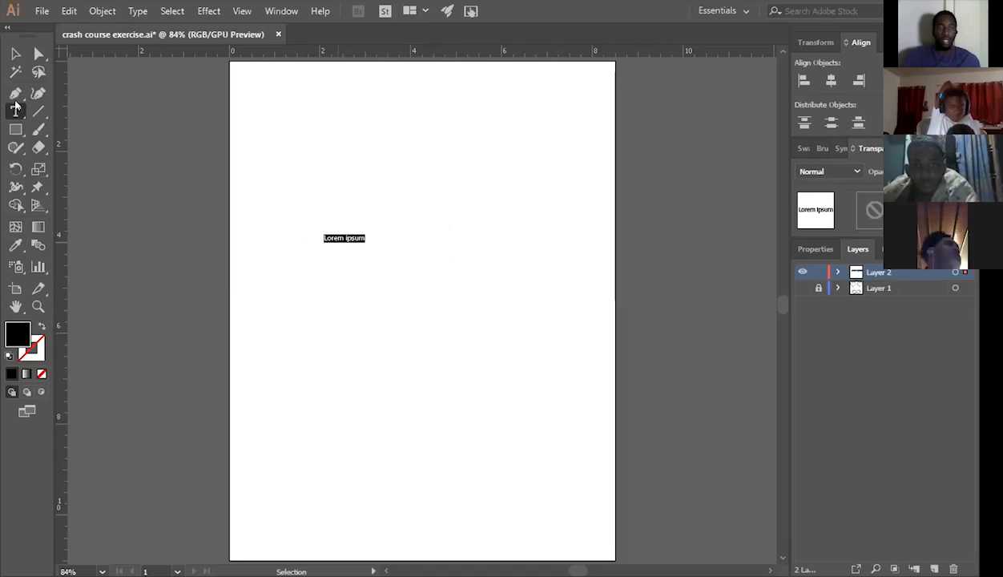
key(ctrl+z)
Select the emptied large-size text object on the artboard and fill it with the word "GUYS" using the Type tool.
key(v)
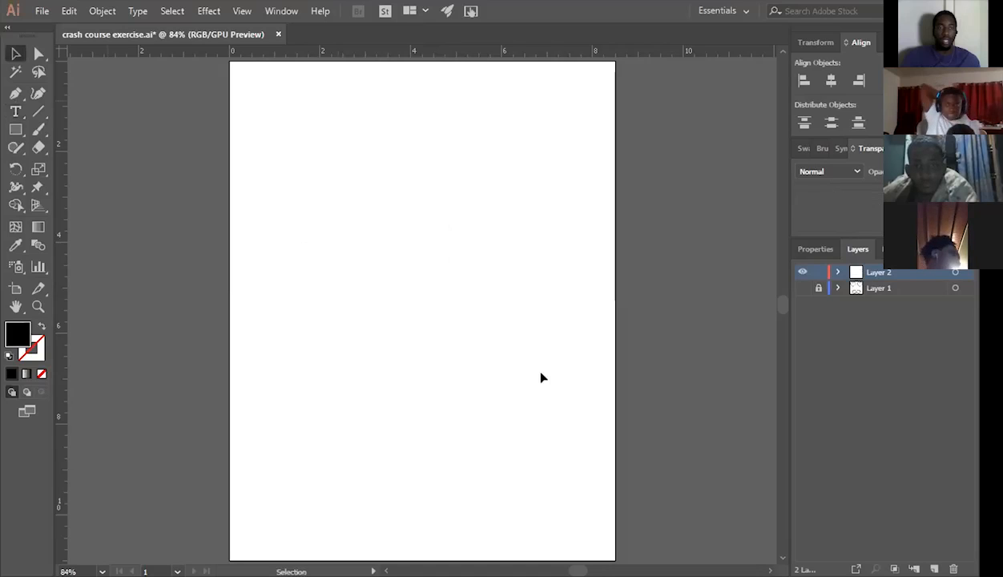
drag(251, 155, 541, 373)
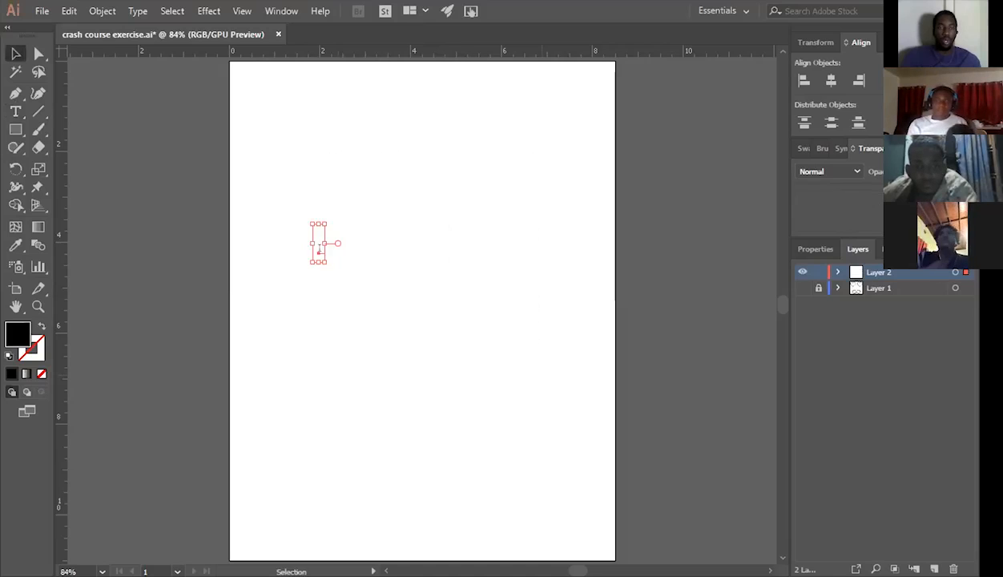
click(15, 110)
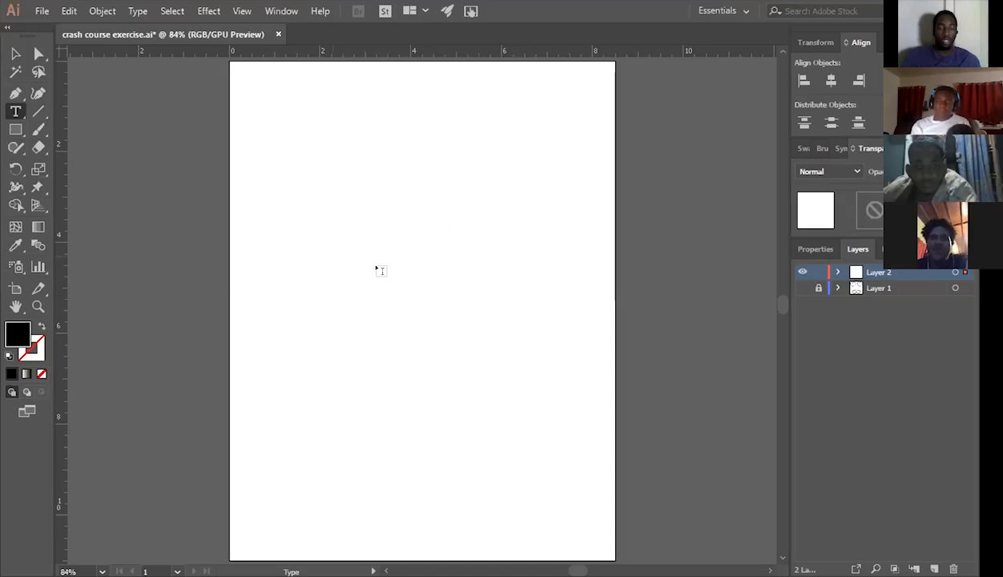
text(G)
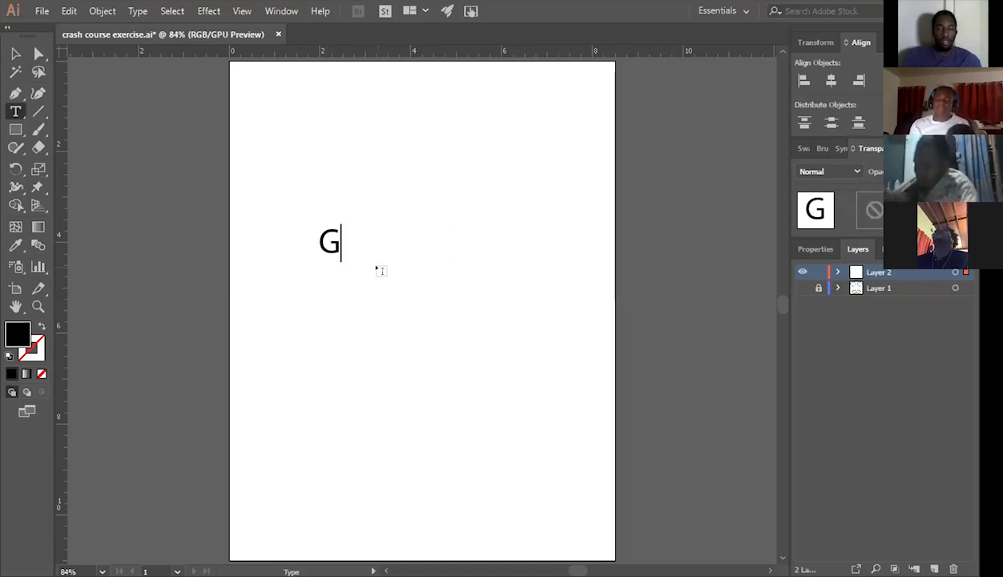
text(UY)
click(17, 55)
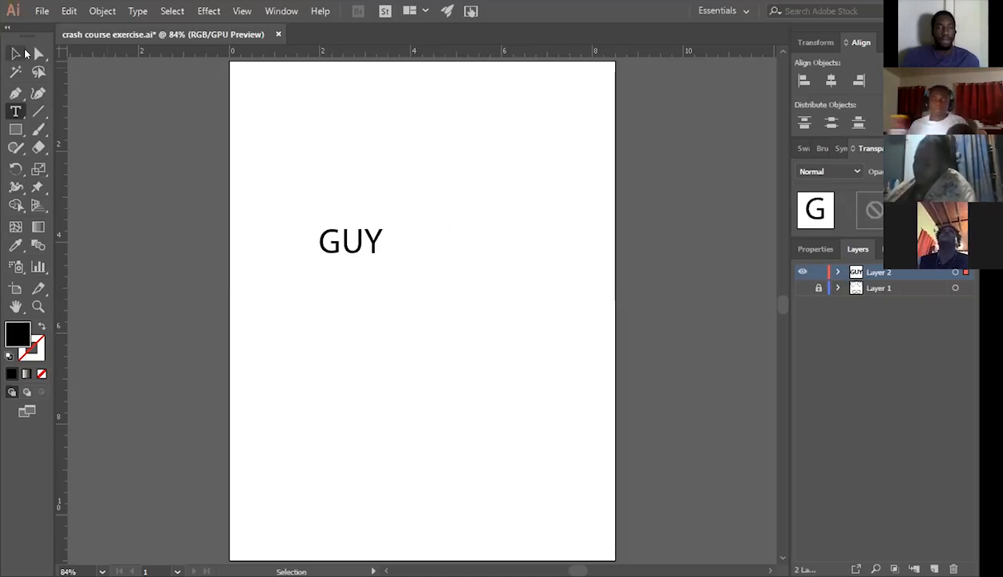
text(S)
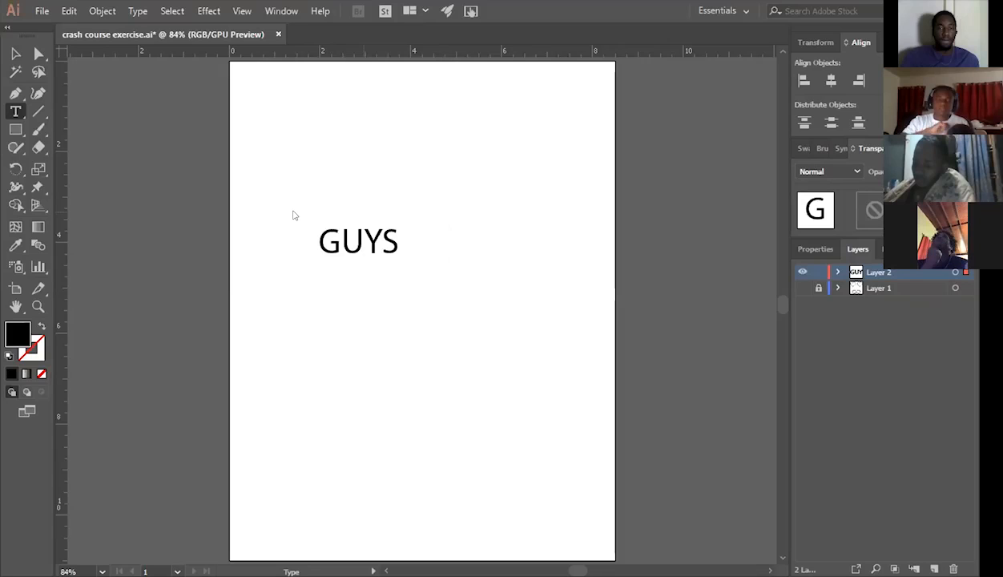
Finish editing the "GUYS" text and scale it up proportionally to nearly twice its width.
key(Escape)
drag(398, 261, 466, 294)
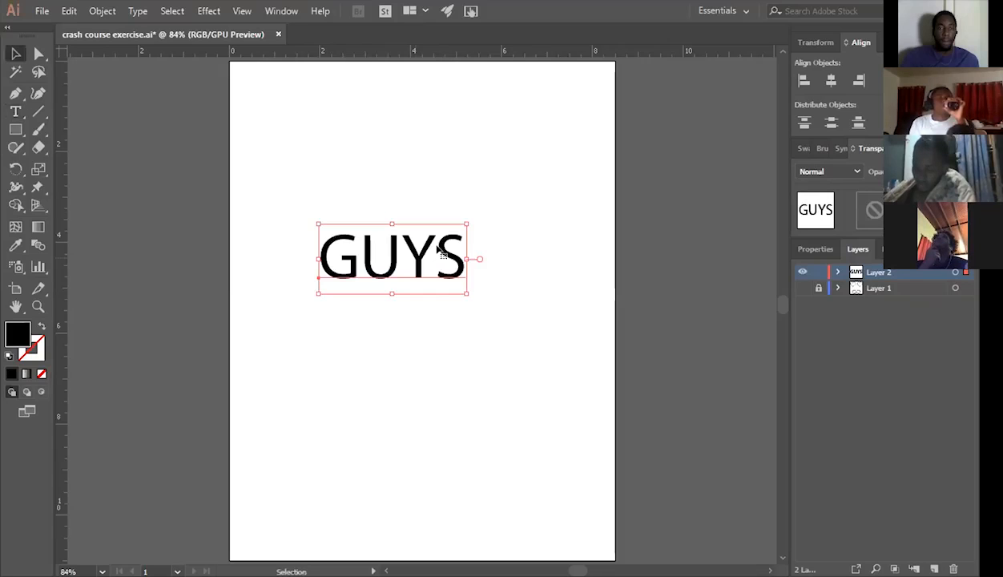
Move the enlarged "GUYS" text around the upper middle of the artboard and delete it.
mouse_move(436, 247)
mouse_down()
mouse_move(459, 242)
mouse_move(438, 254)
mouse_up()
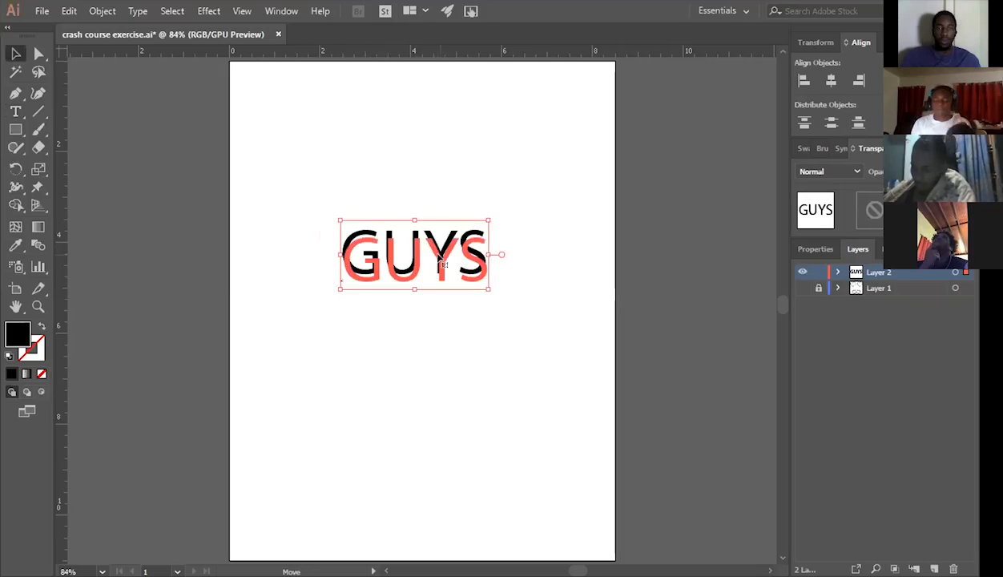
drag(437, 238, 441, 262)
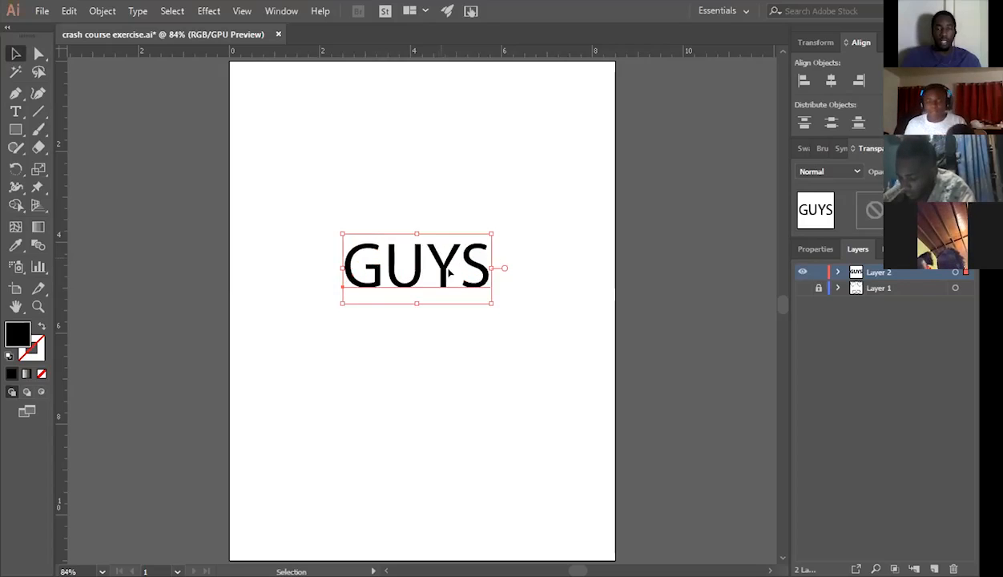
drag(441, 264, 446, 271)
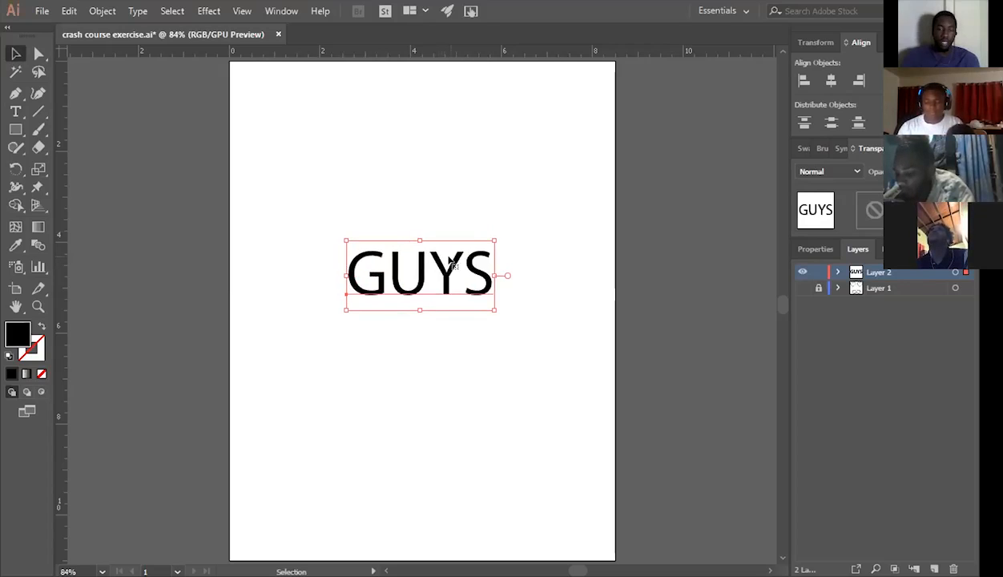
drag(457, 274, 450, 257)
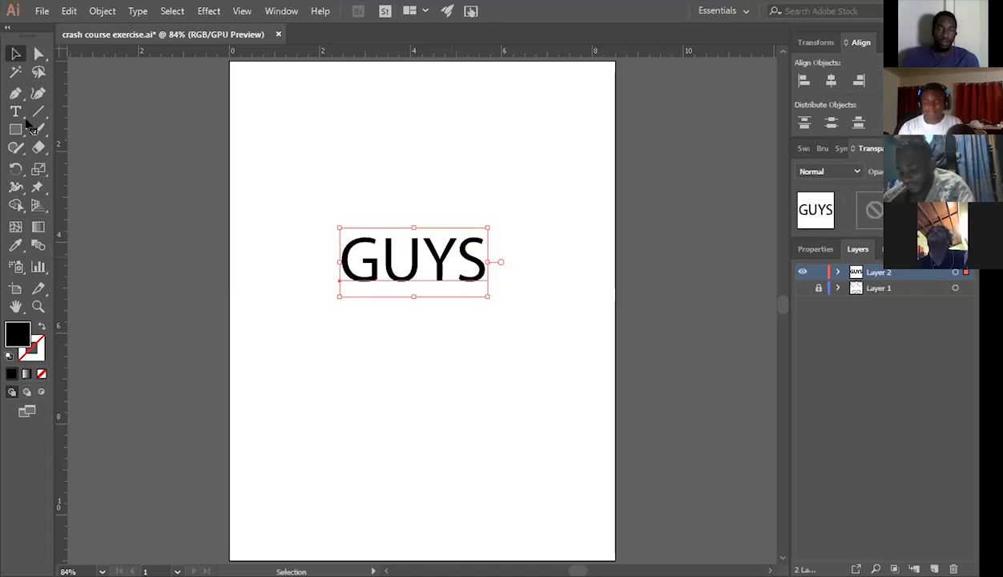
key(Delete)
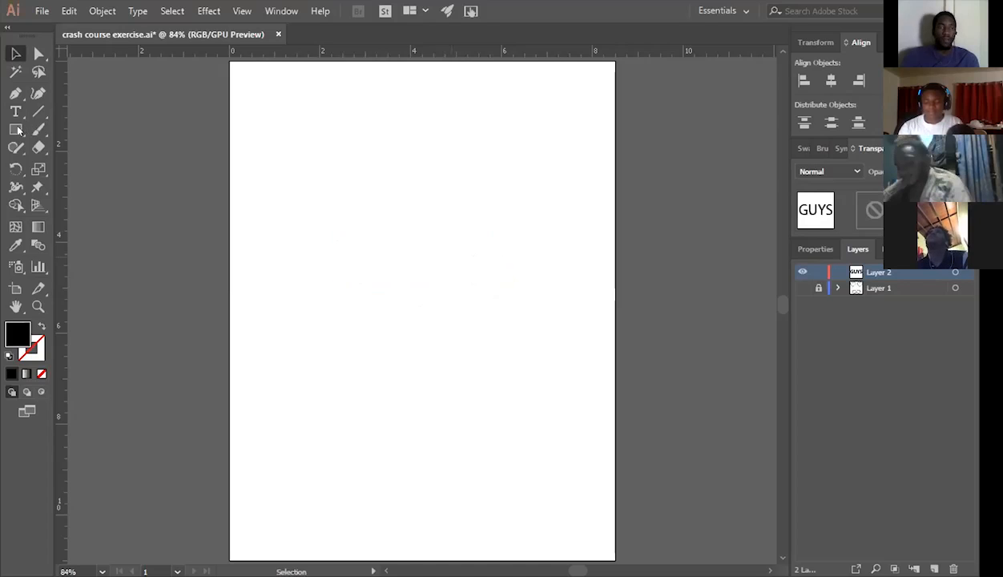
Draw a trial rectangle about 4 by 2.9 in in the upper middle of the artboard and undo it.
click(16, 129)
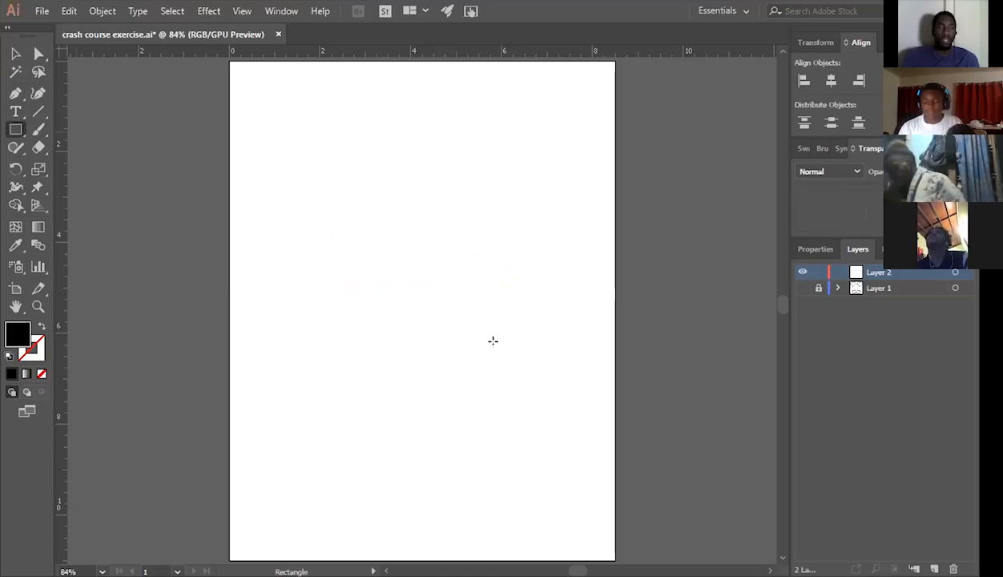
drag(316, 211, 499, 343)
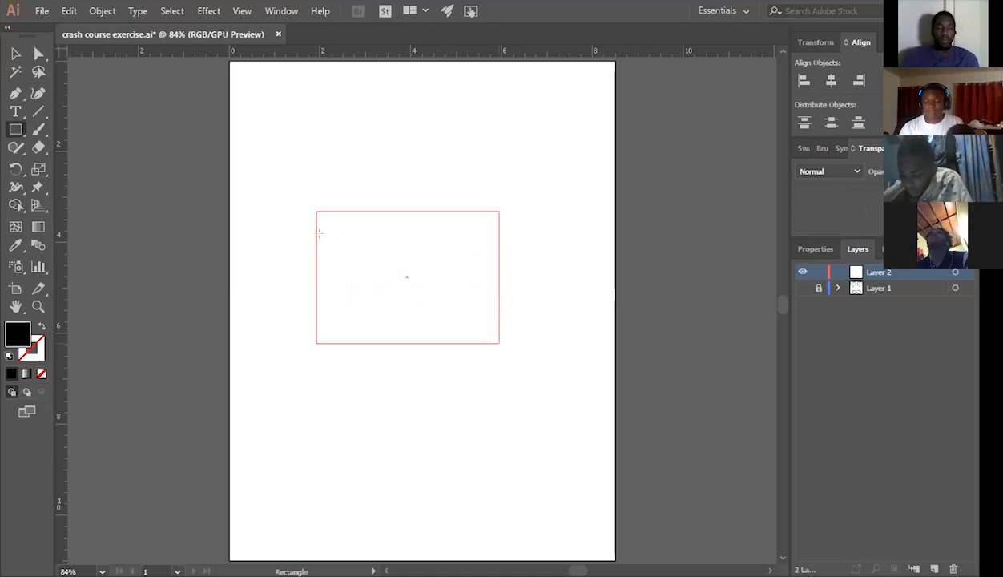
key(ctrl+z)
key(ctrl+z)
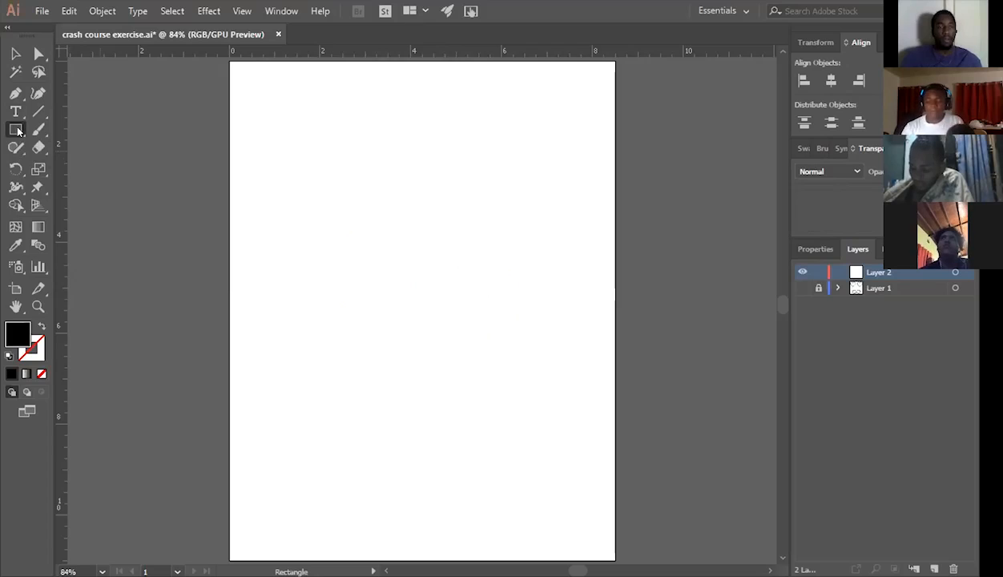
Look through the shape tools grouped with the Rectangle tool, such as Ellipse, Polygon and Star.
click(16, 130)
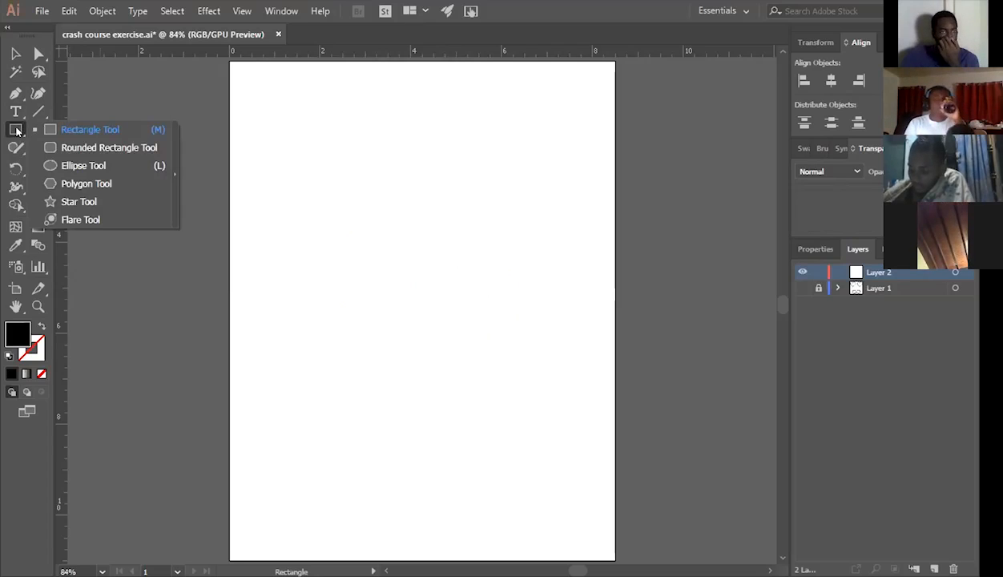
click(16, 130)
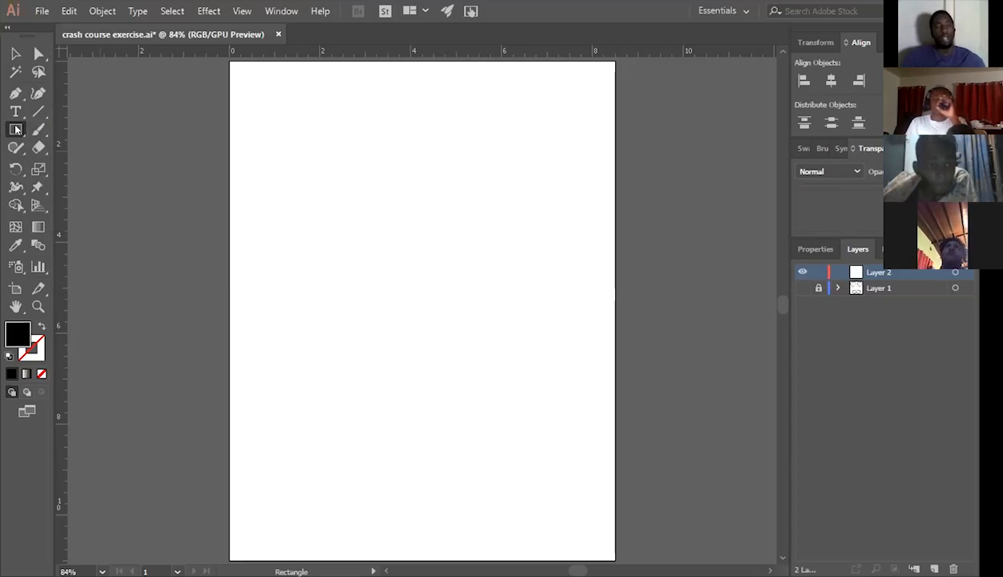
click(16, 129)
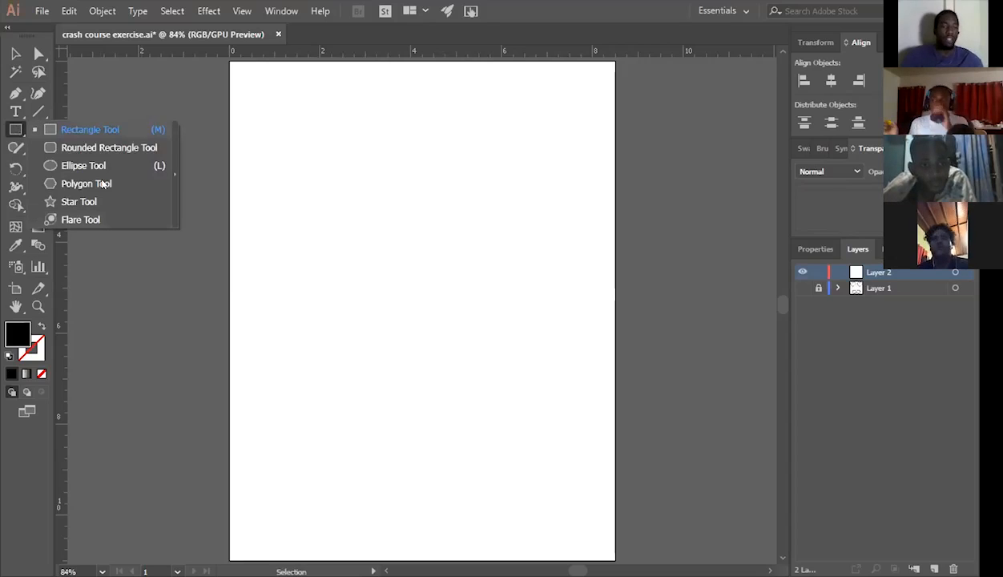
Draw a black rectangle about 3.8 by 3.3 in in the upper middle of the artboard with the Rectangle tool.
click(14, 128)
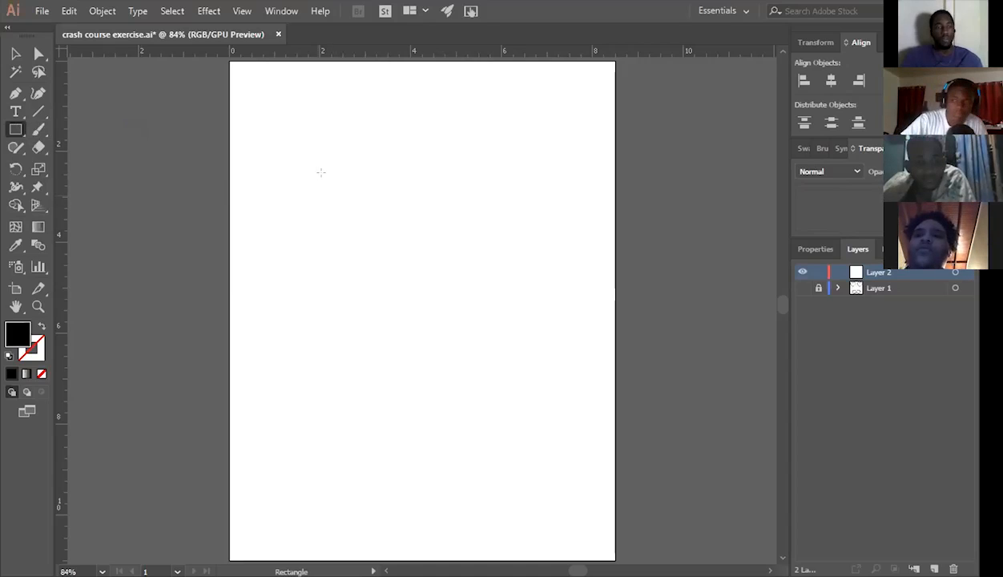
drag(322, 173, 498, 322)
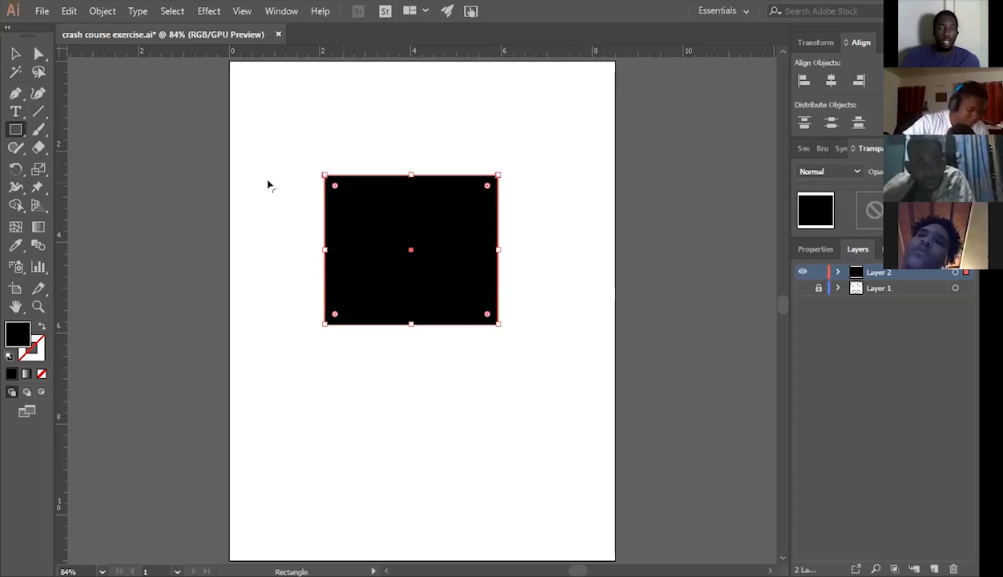
Round all four corners of the black rectangle together with its live corner widgets and undo the rounding.
key(ctrl+equal)
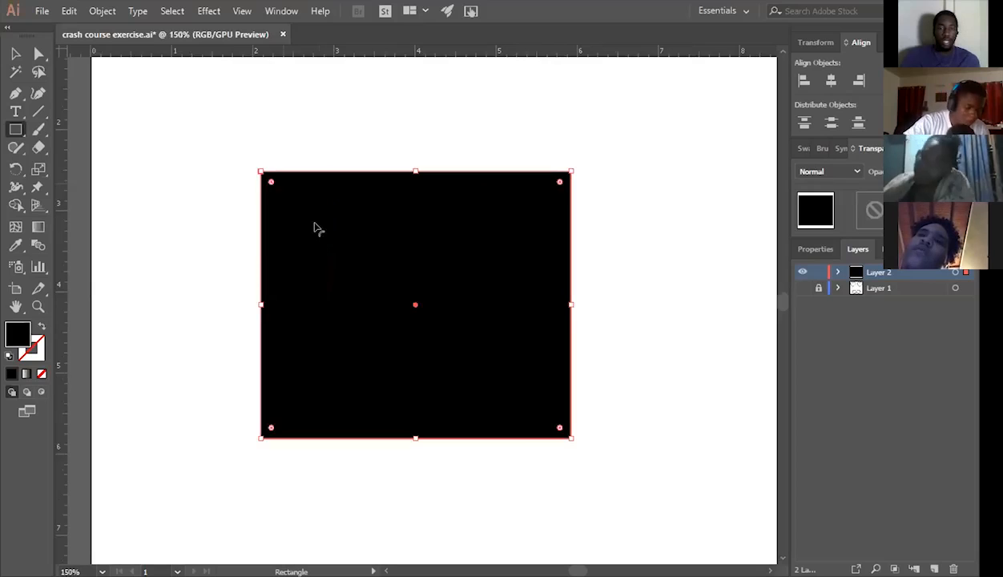
drag(271, 183, 315, 209)
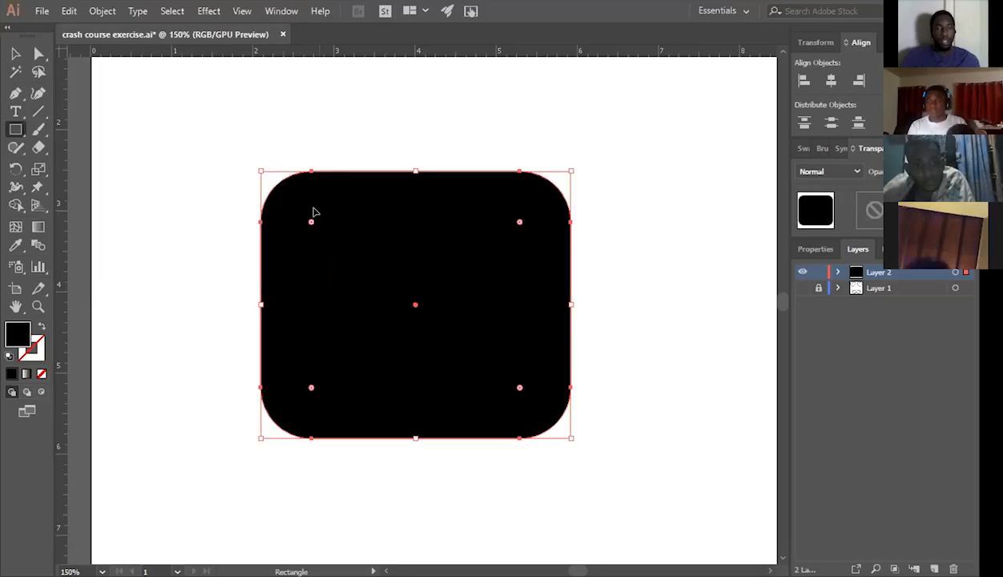
key(v)
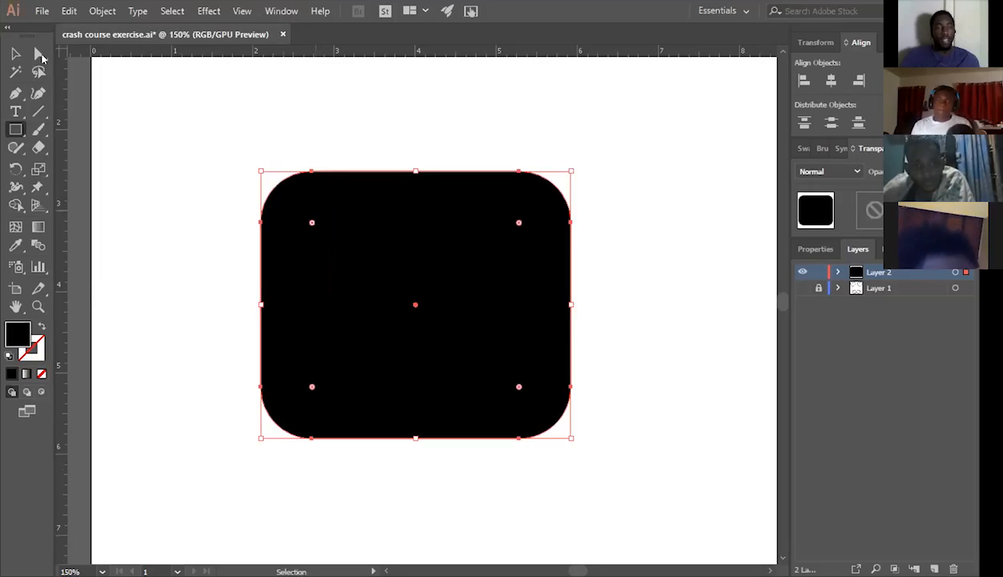
key(ctrl+z)
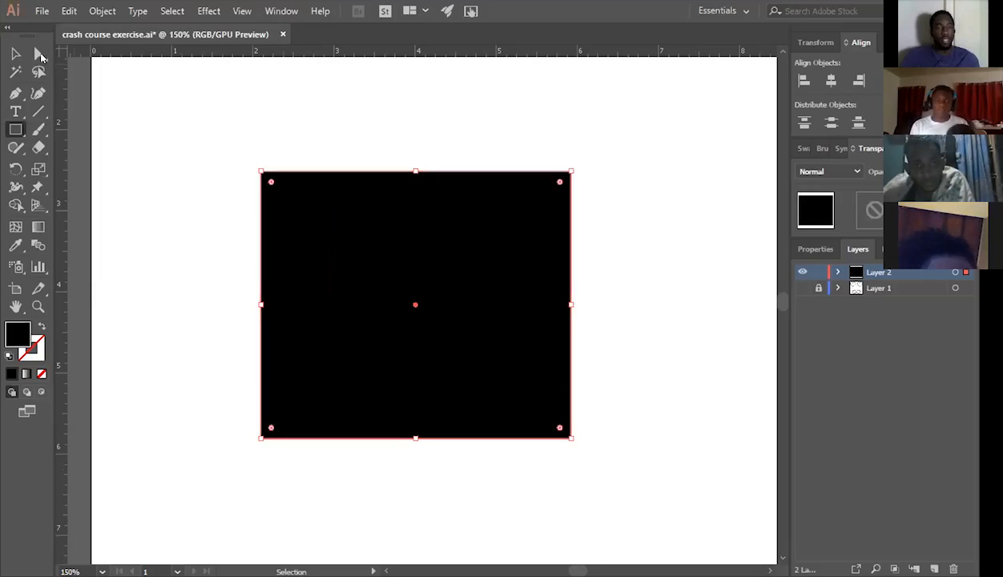
Round only the rectangle's upper-left corner by about 1 in using Direct Selection and undo the rounding.
click(38, 53)
drag(229, 152, 344, 255)
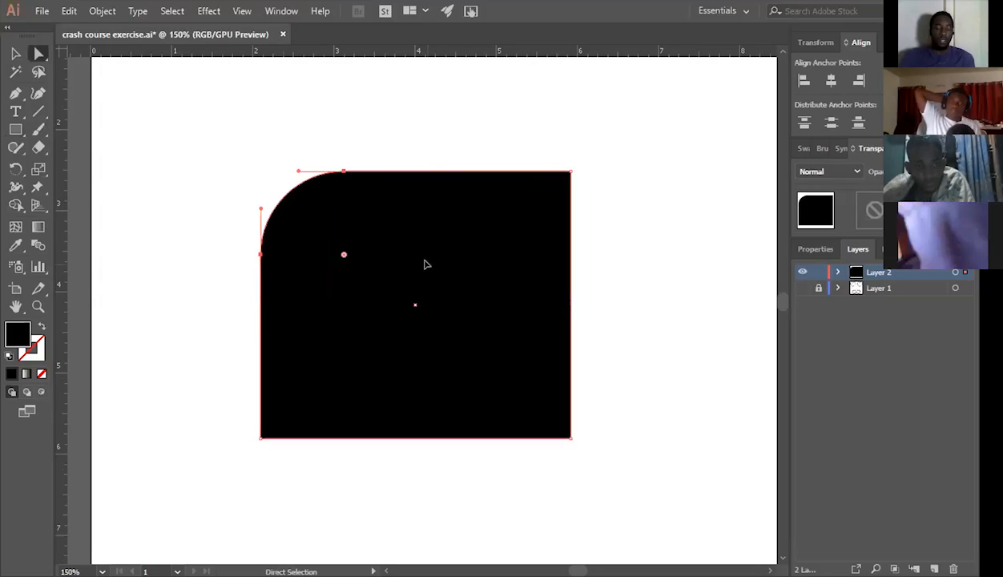
click(425, 264)
key(v)
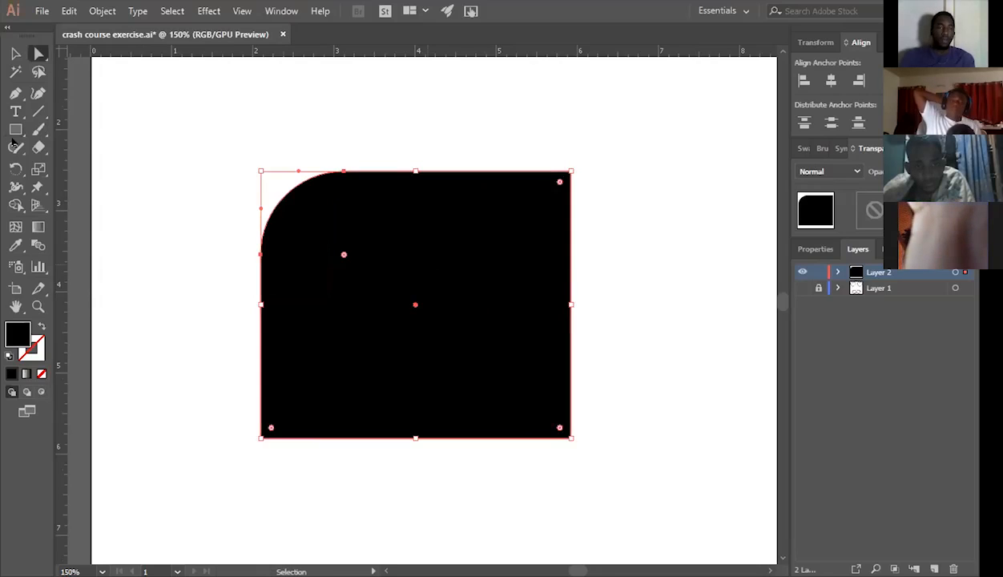
key(ctrl+z)
Select the whole black rectangle with the Selection tool and delete it.
click(16, 131)
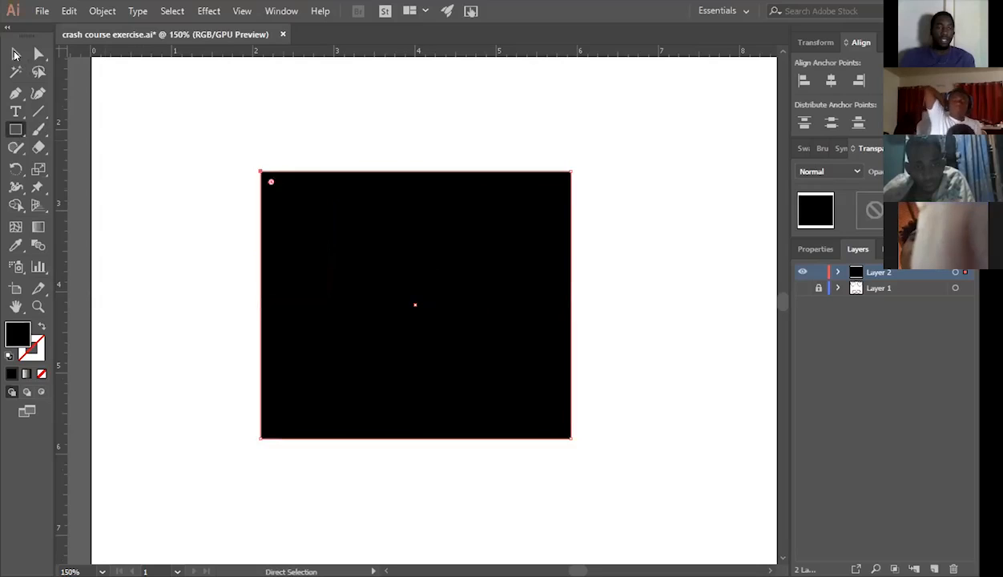
key(v)
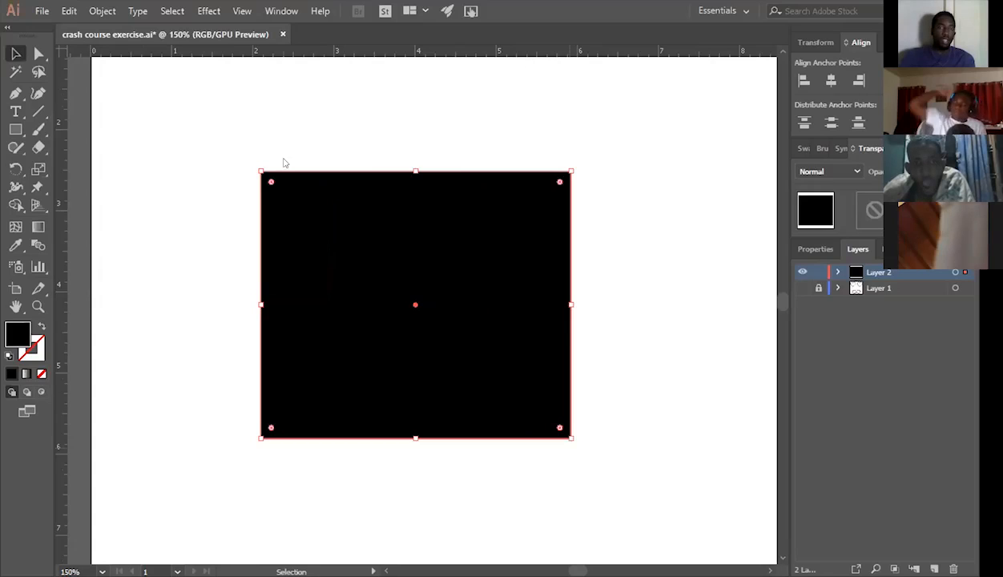
key(Delete)
Draw a proportionally constrained square about 2.7 in wide with the Rectangle tool, try drawing from the centre, and undo it.
key(m)
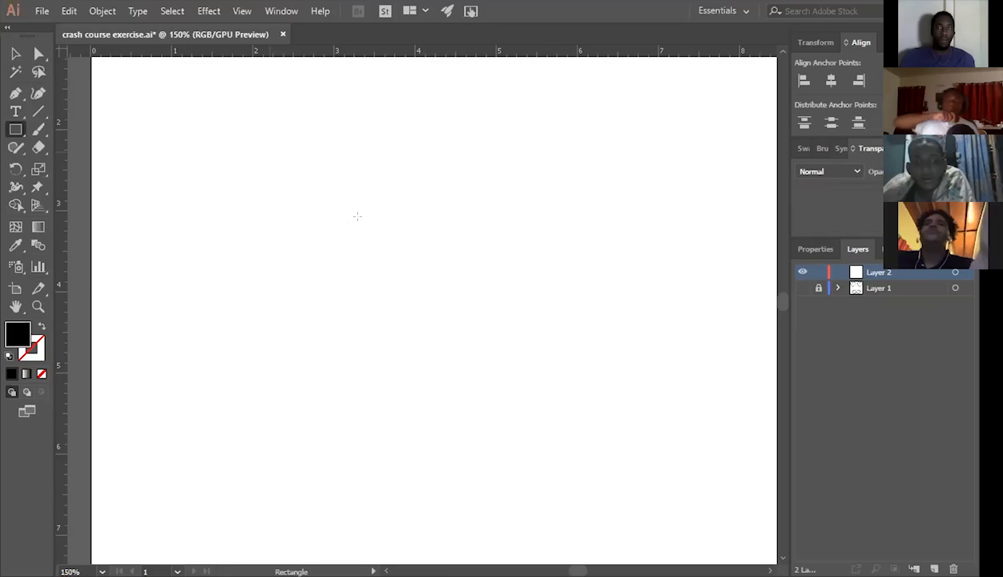
mouse_move(264, 151)
mouse_down()
mouse_move(494, 381)
mouse_move(489, 374)
mouse_up()
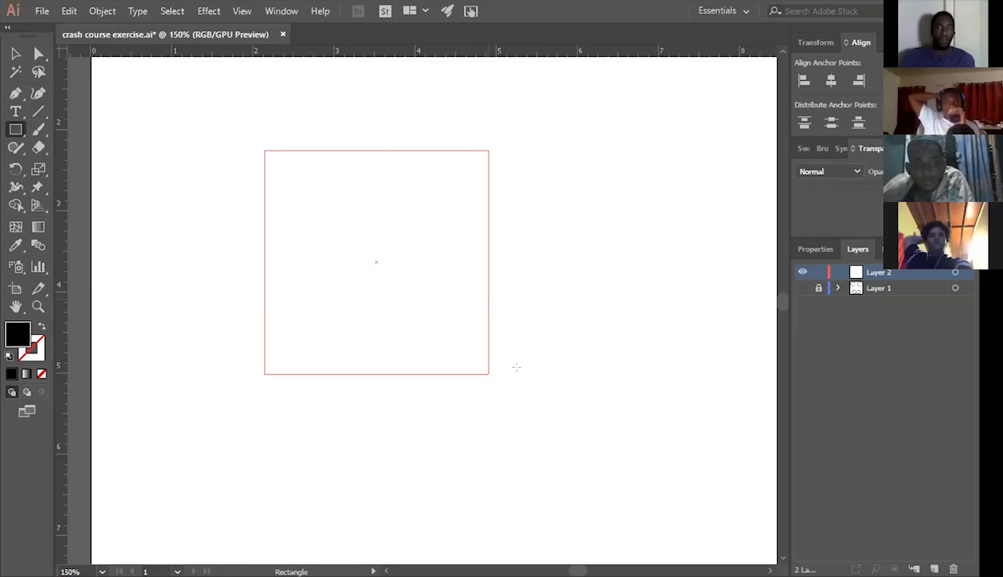
drag(489, 374, 480, 366)
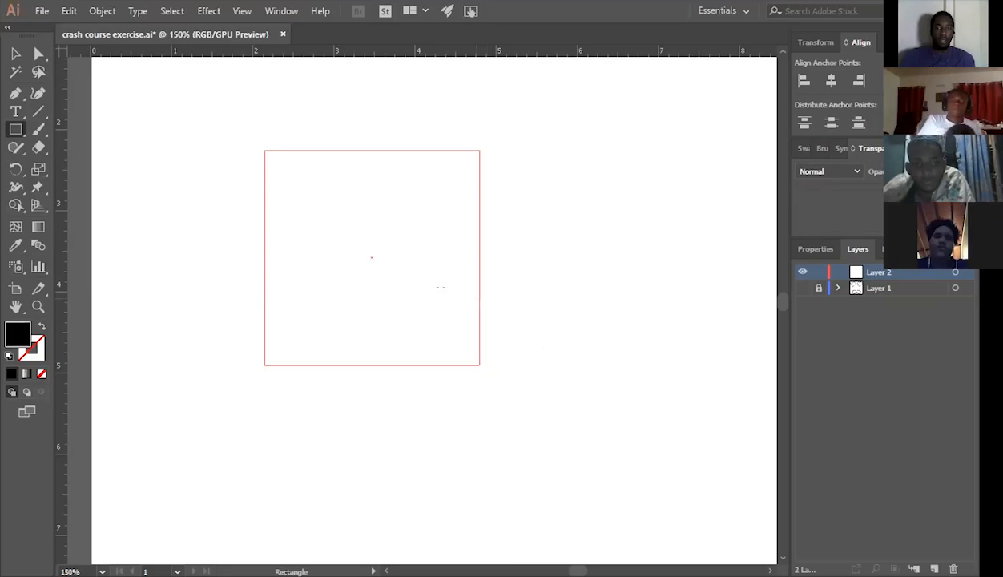
drag(441, 287, 448, 294)
key(alt)
key(ctrl+z)
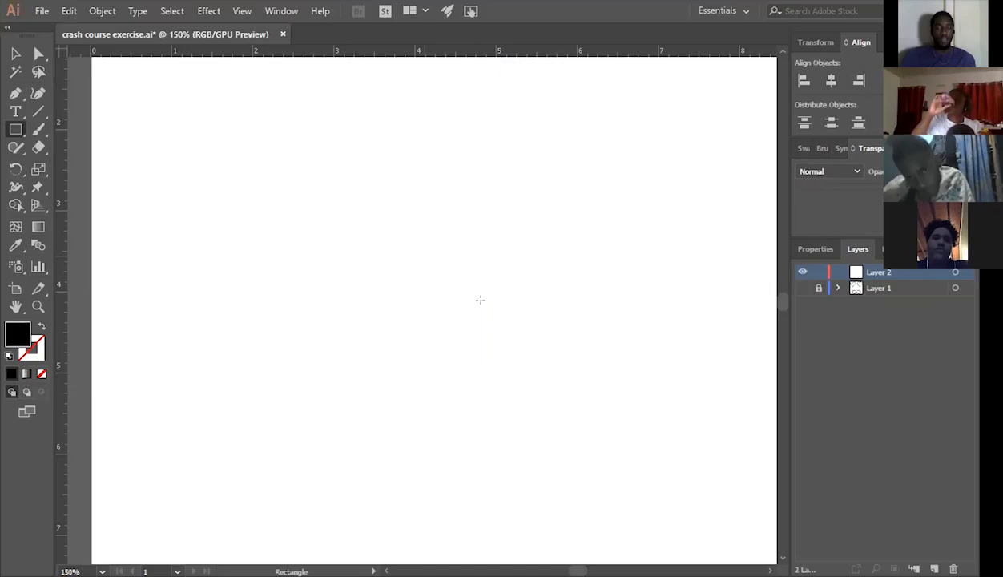
Draw a smaller square, enlarge it to about 1 in wide while drawing, and undo it.
mouse_move(424, 256)
mouse_down()
mouse_move(424, 240)
mouse_move(578, 410)
mouse_move(478, 309)
mouse_up()
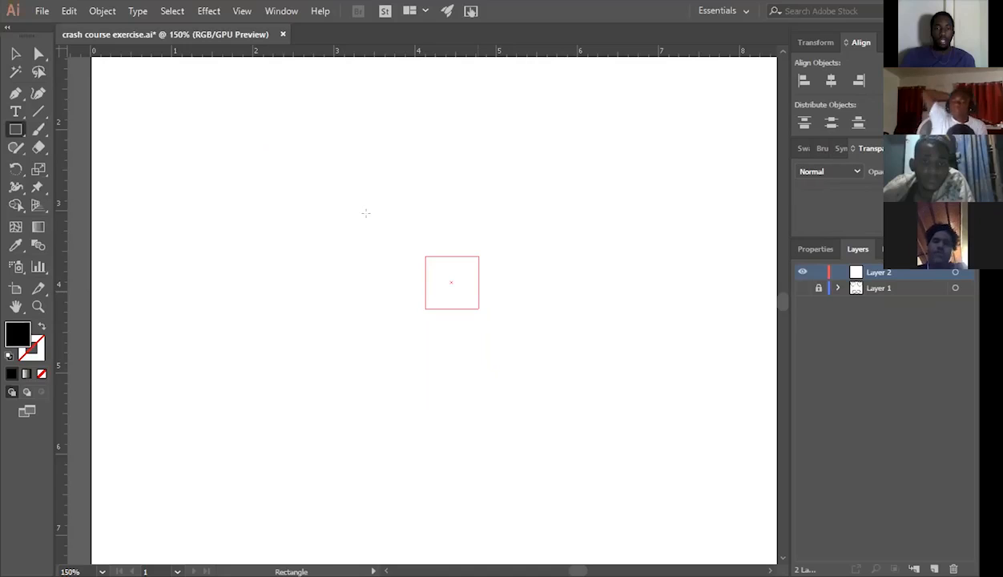
drag(479, 308, 509, 339)
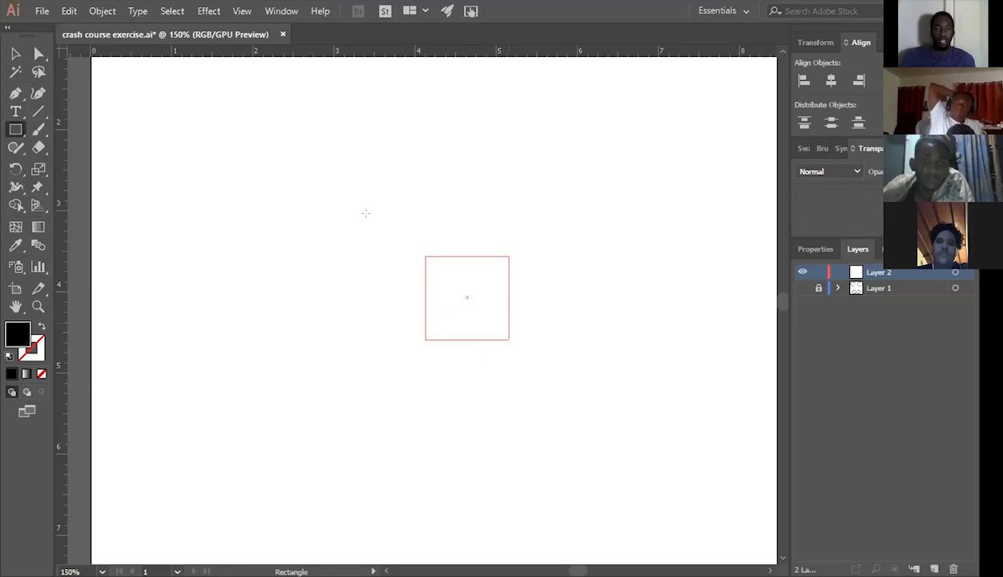
key(ctrl+z)
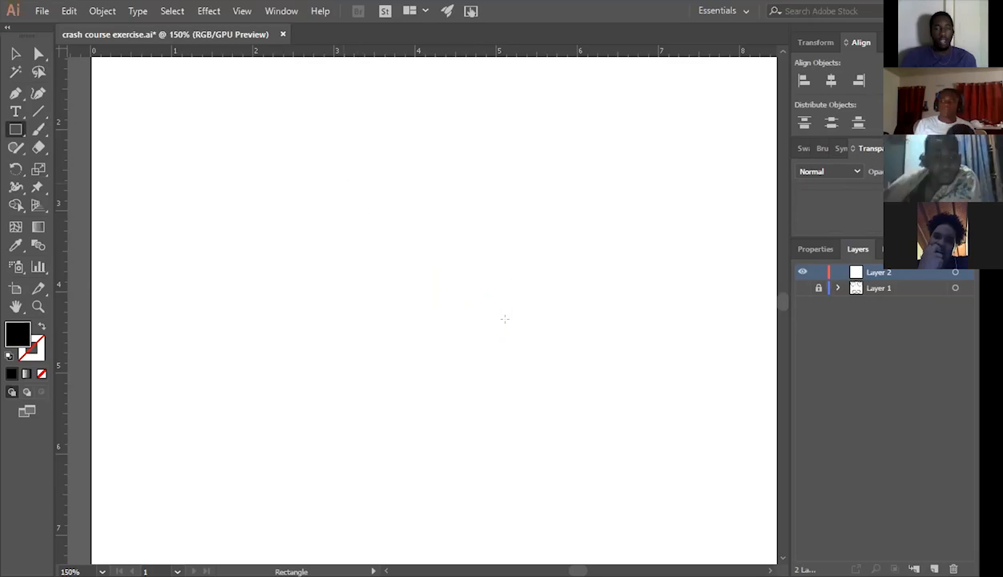
Set the fill colour to dark red #6b2626 in the Color Picker.
key(alt)
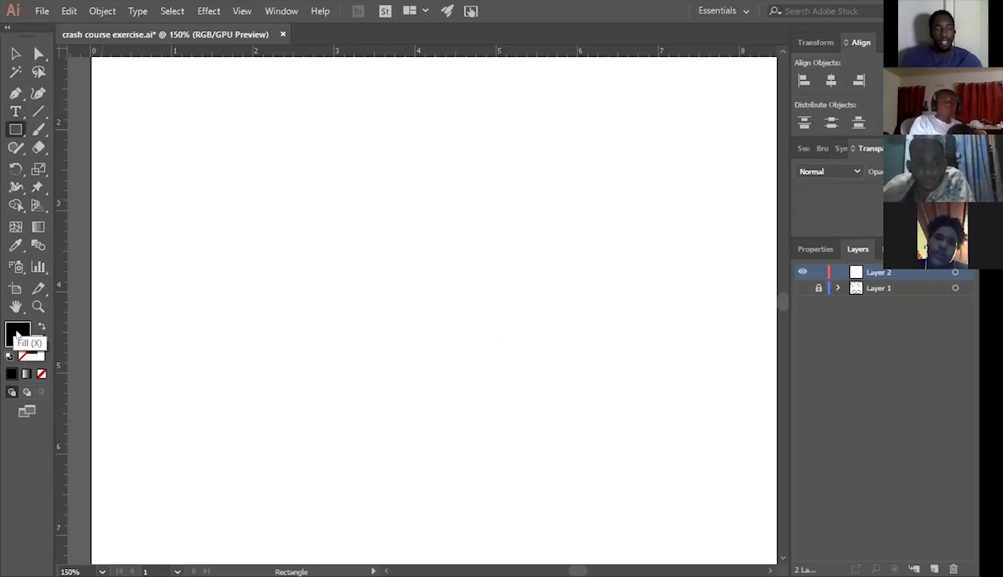
double_click(17, 335)
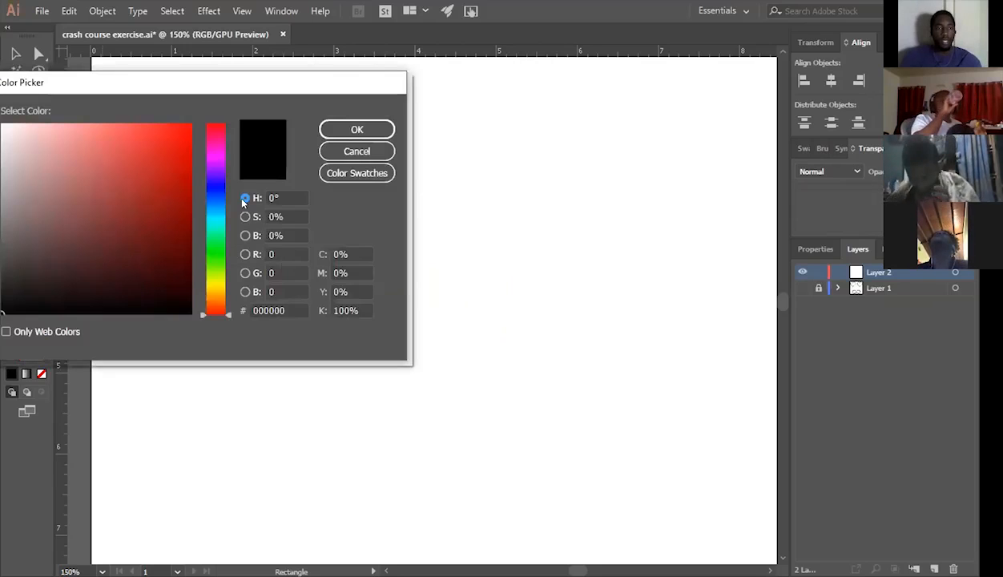
click(113, 194)
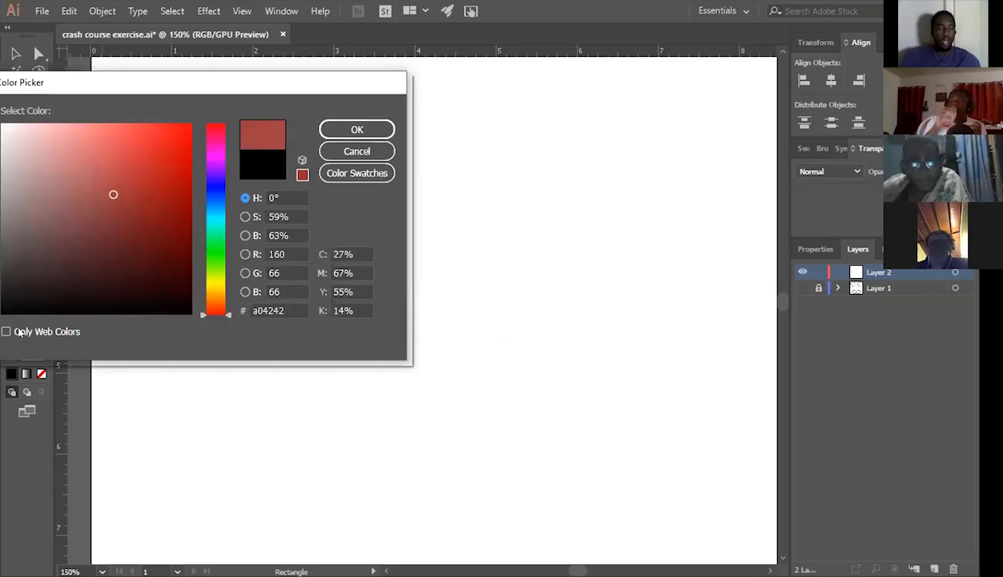
key(Return)
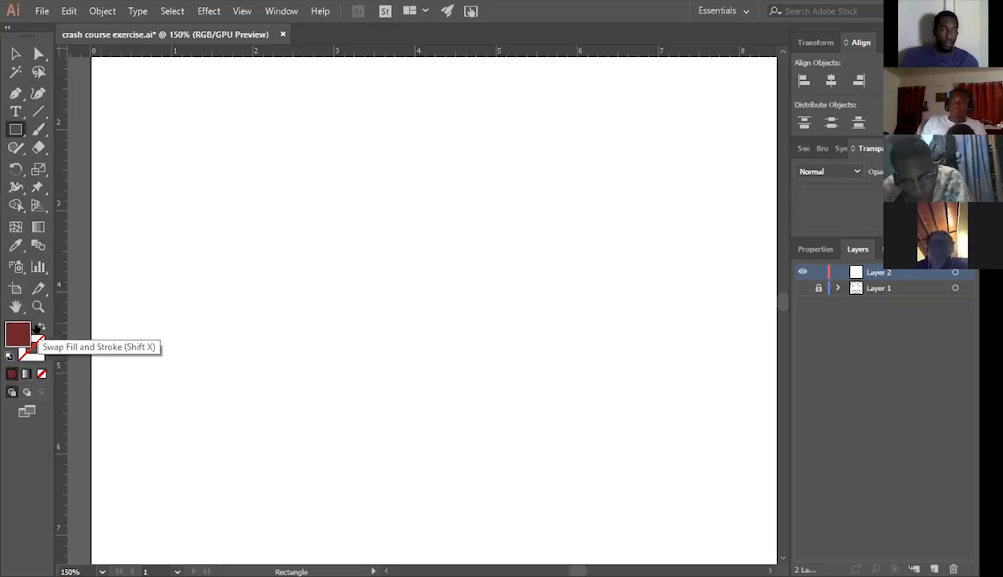
Swap the fill and stroke colours and swap them back, then make the stroke active and return to the fill.
click(37, 326)
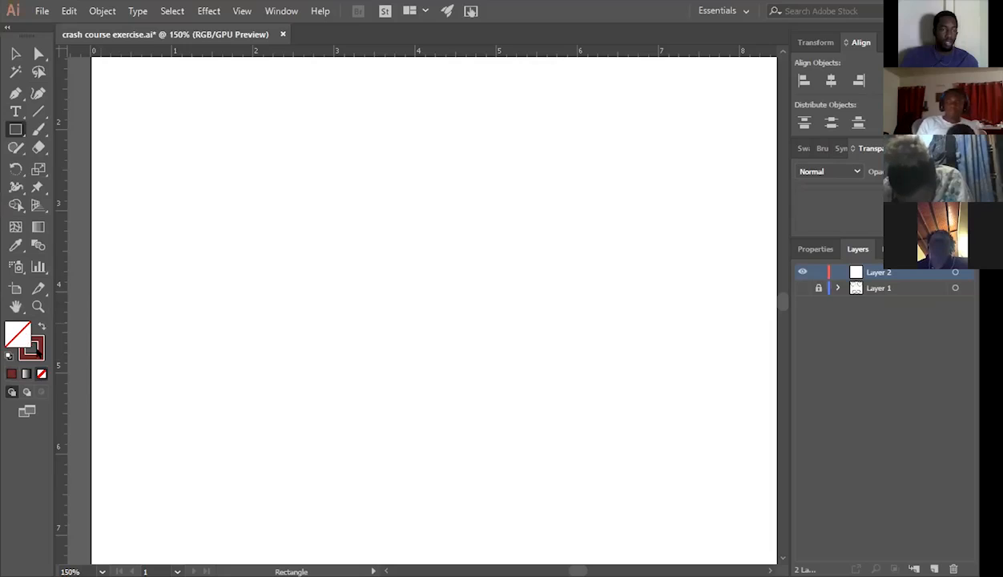
key(shift+x)
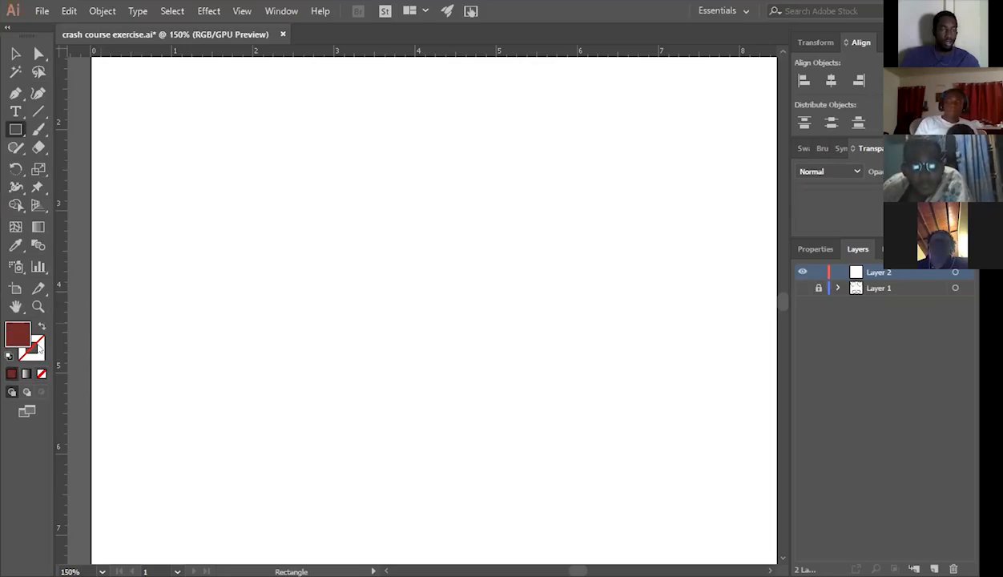
click(37, 346)
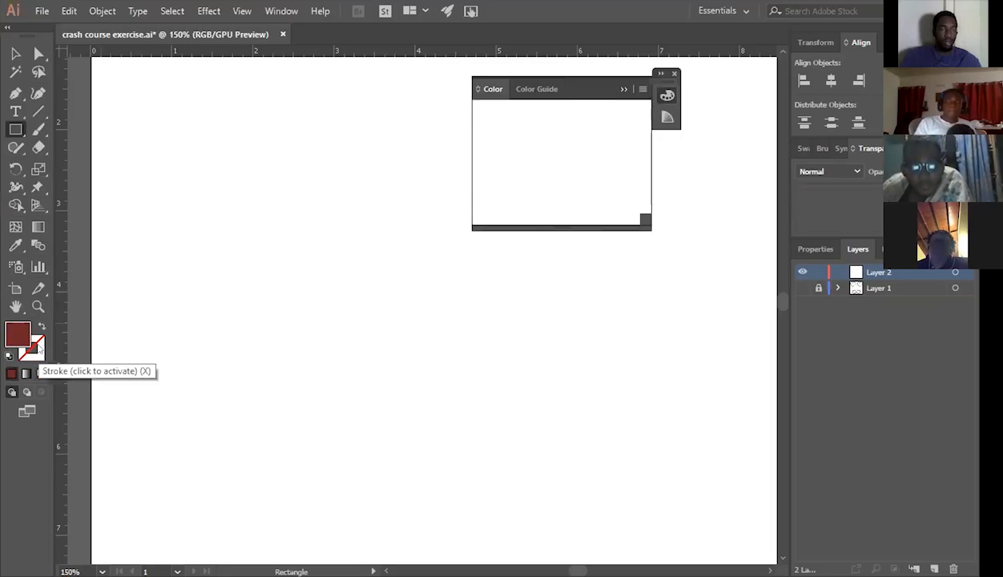
click(674, 73)
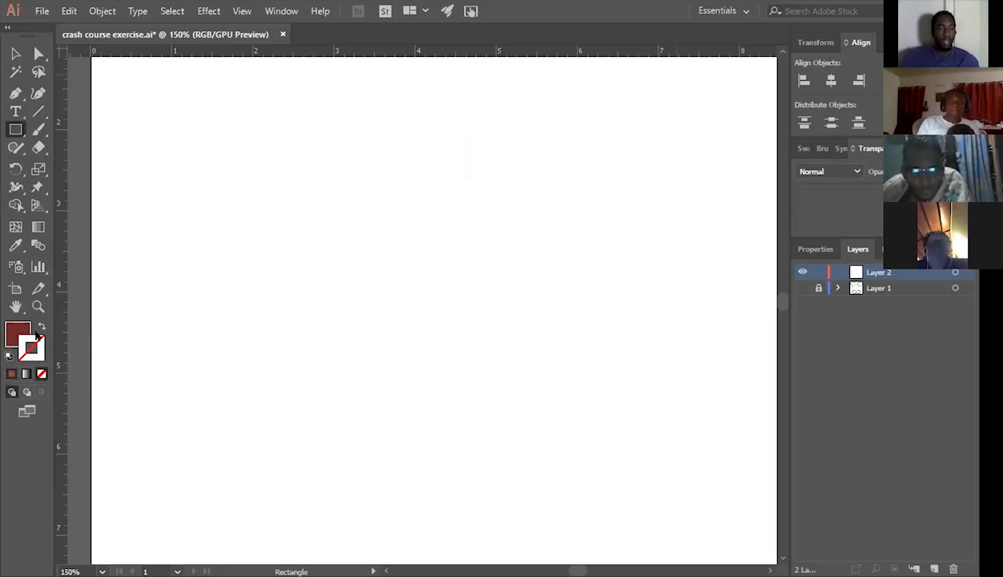
key(x)
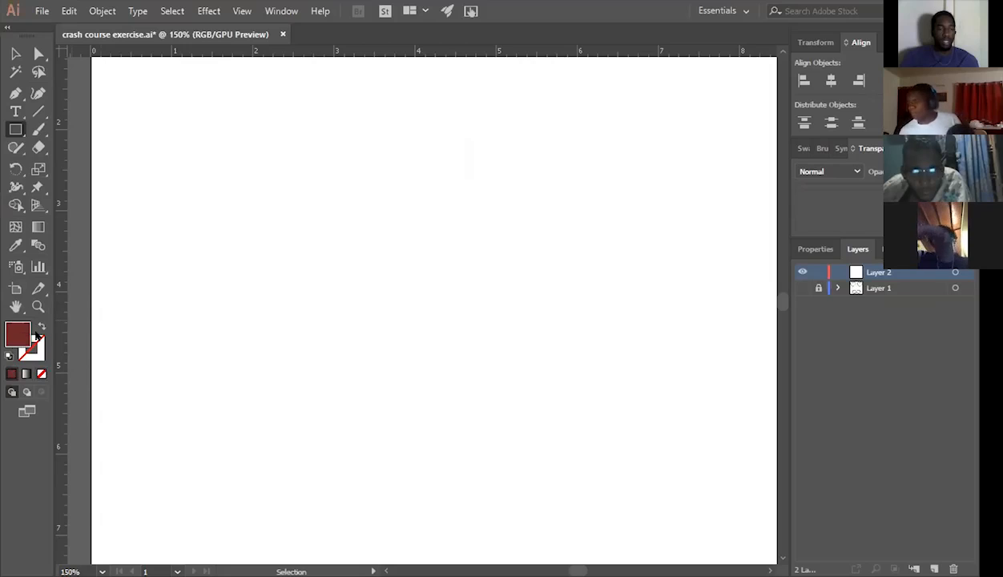
Give the stroke a solid colour, trying green #20e700 before choosing cyan #00ffed.
click(37, 338)
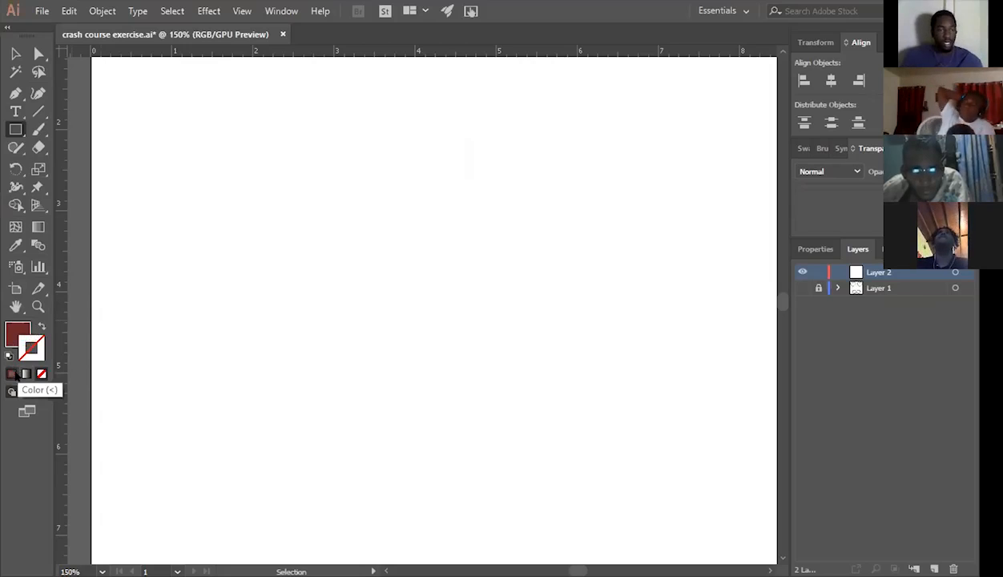
click(12, 373)
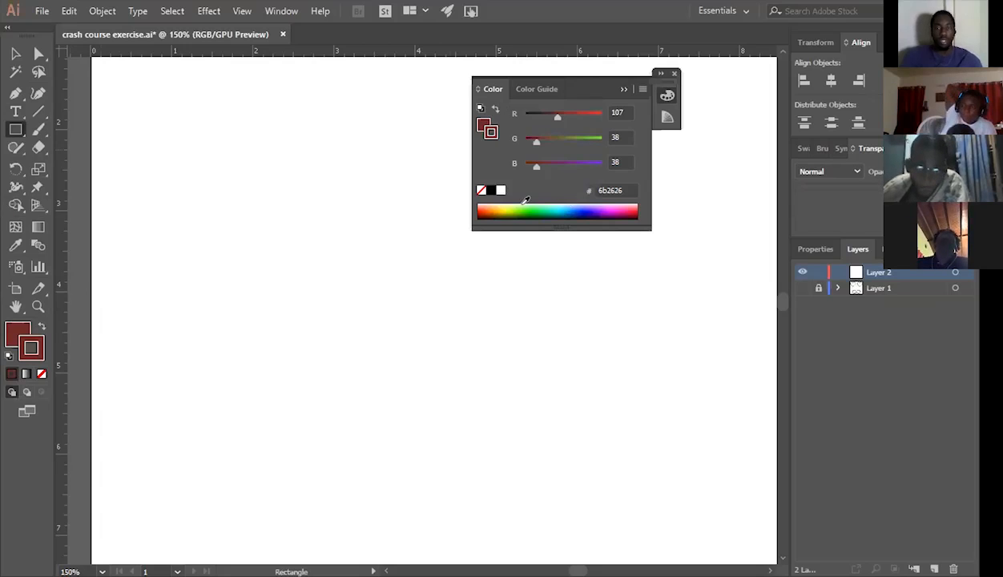
click(551, 200)
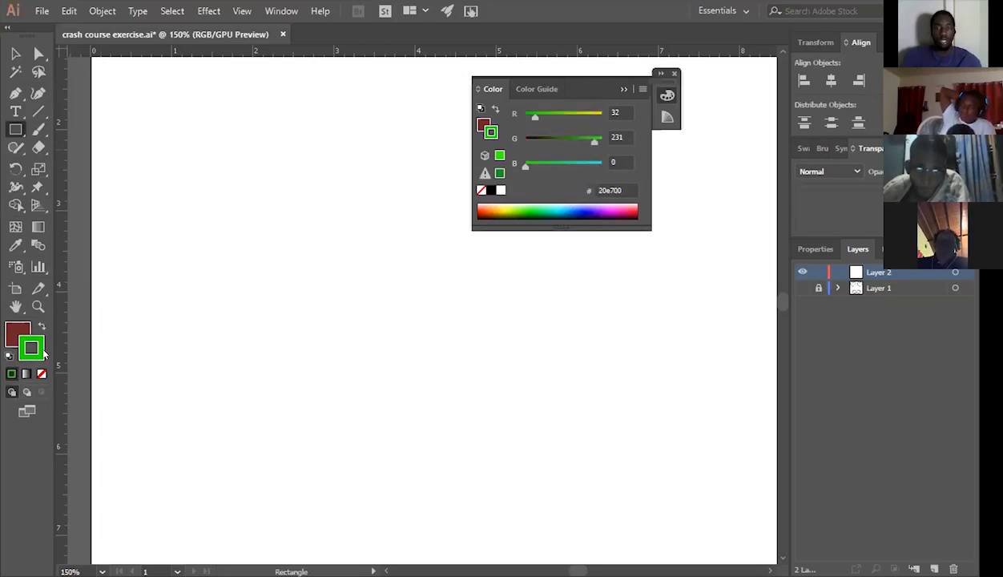
click(554, 210)
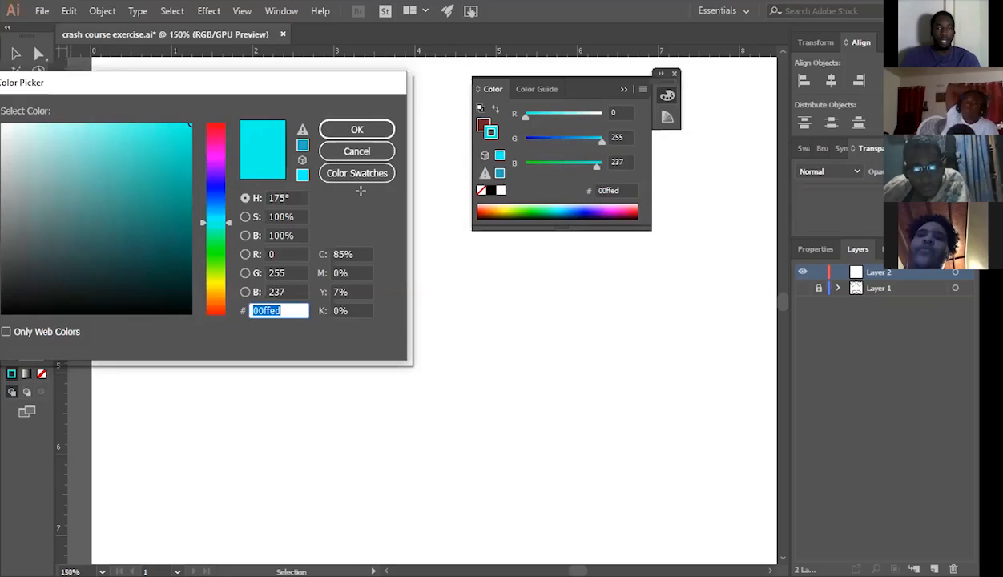
Draw a rectangle about 3.5 in wide and 2.5 in high mid-artboard, deselect it and reselect it with the Selection tool.
drag(324, 158, 604, 362)
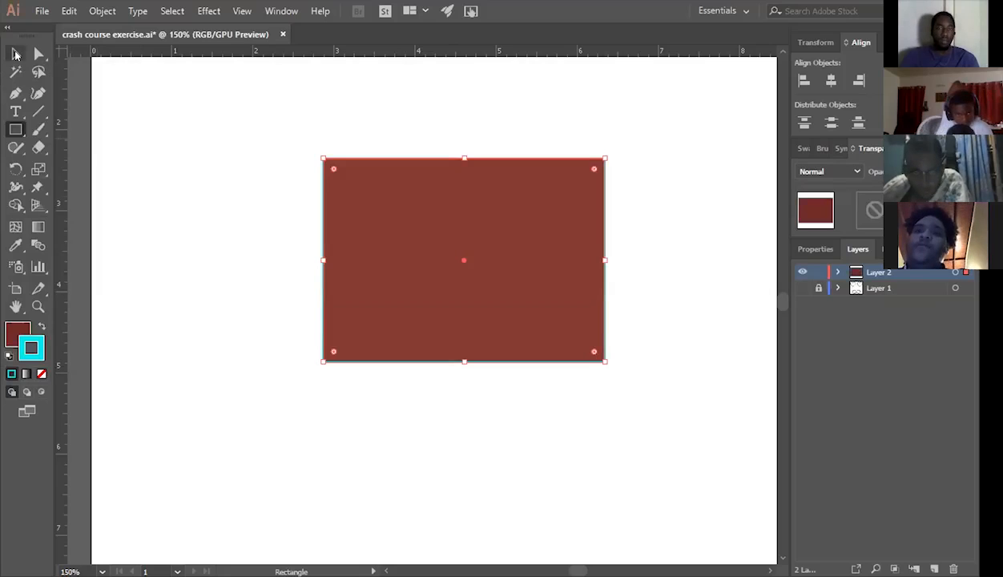
key(v)
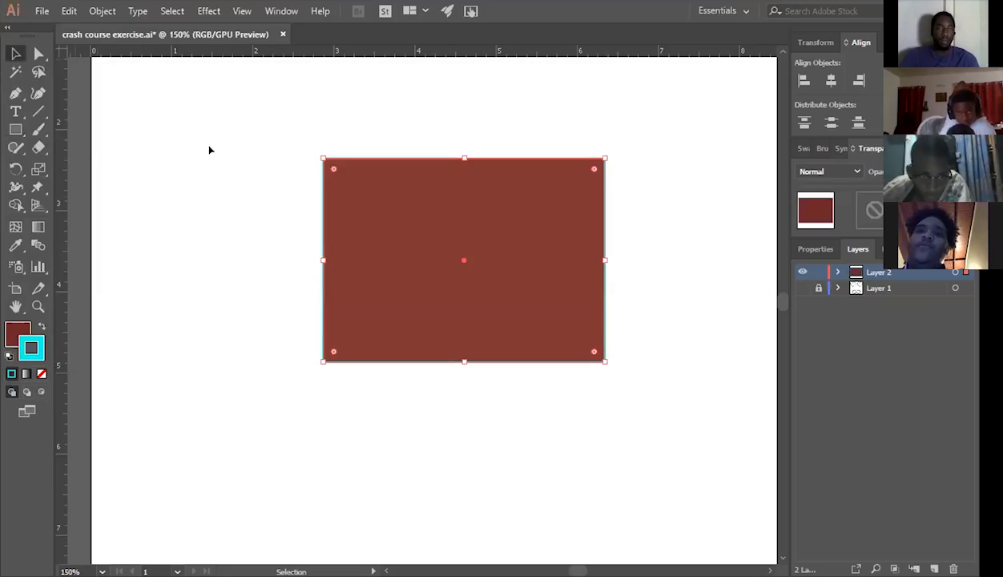
click(504, 396)
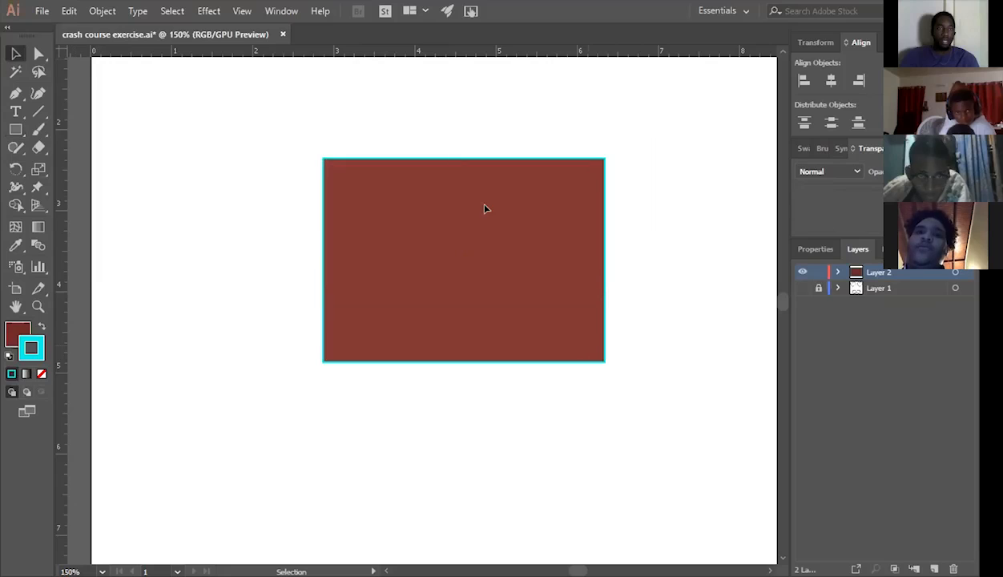
drag(408, 124, 484, 205)
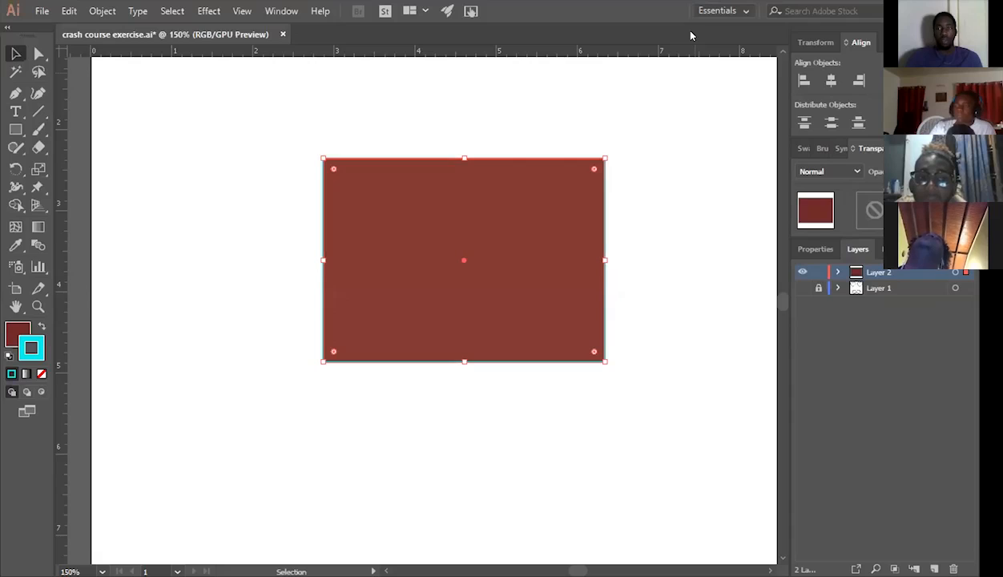
Review the list of available workspaces and keep the Essentials workspace.
click(722, 11)
click(691, 35)
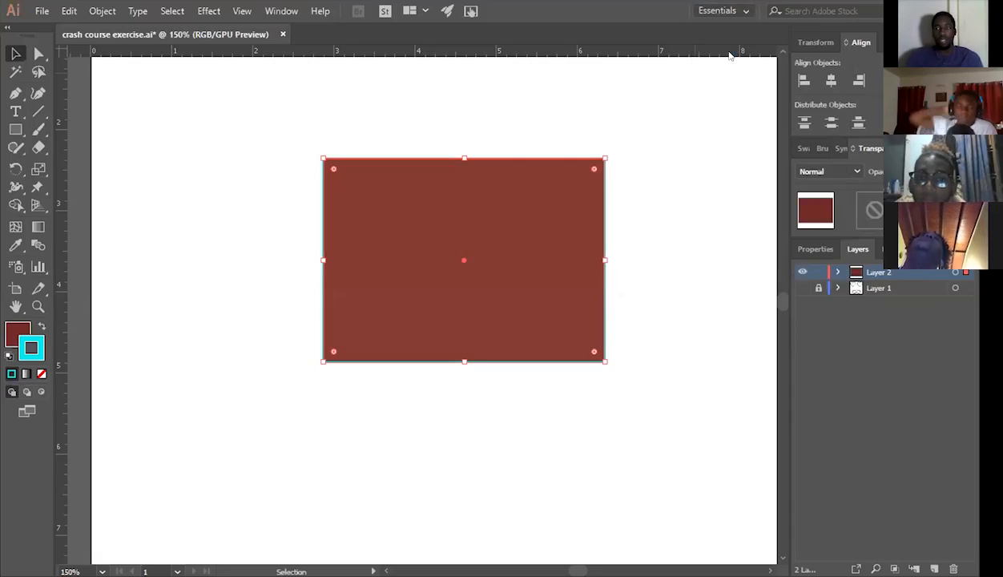
click(721, 10)
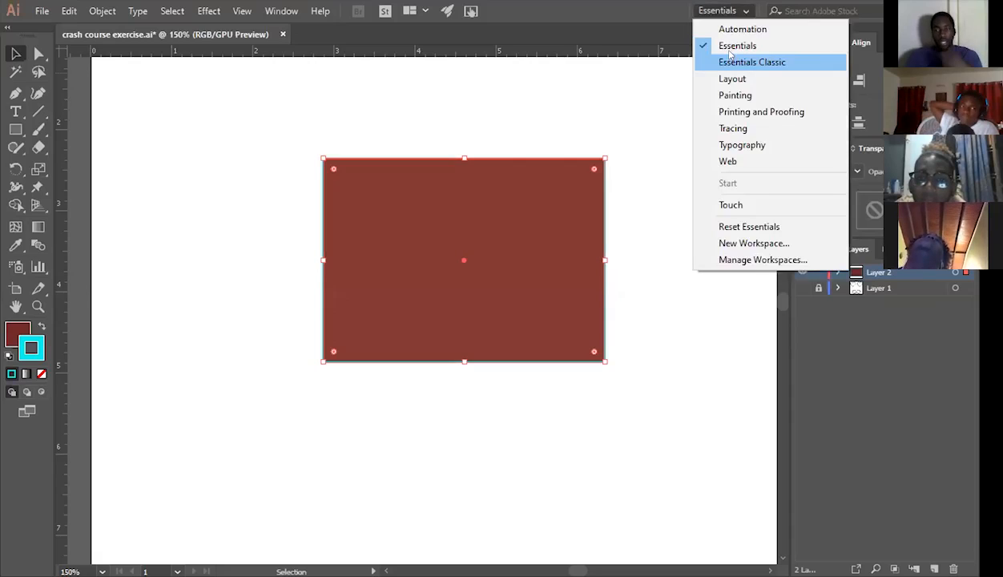
click(729, 52)
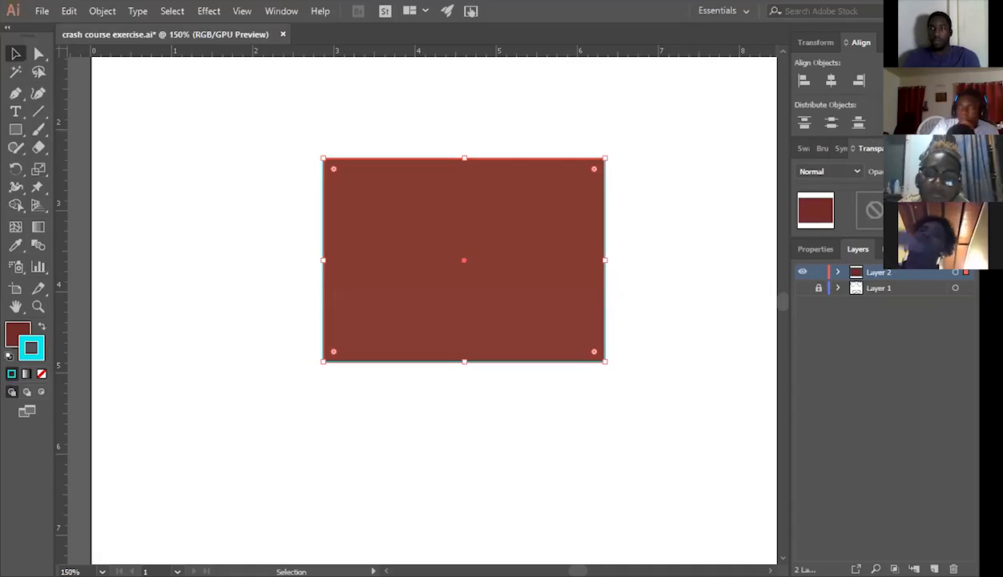
Display the stroke options for the rectangle and look through the list of available panels for Stroke.
click(919, 148)
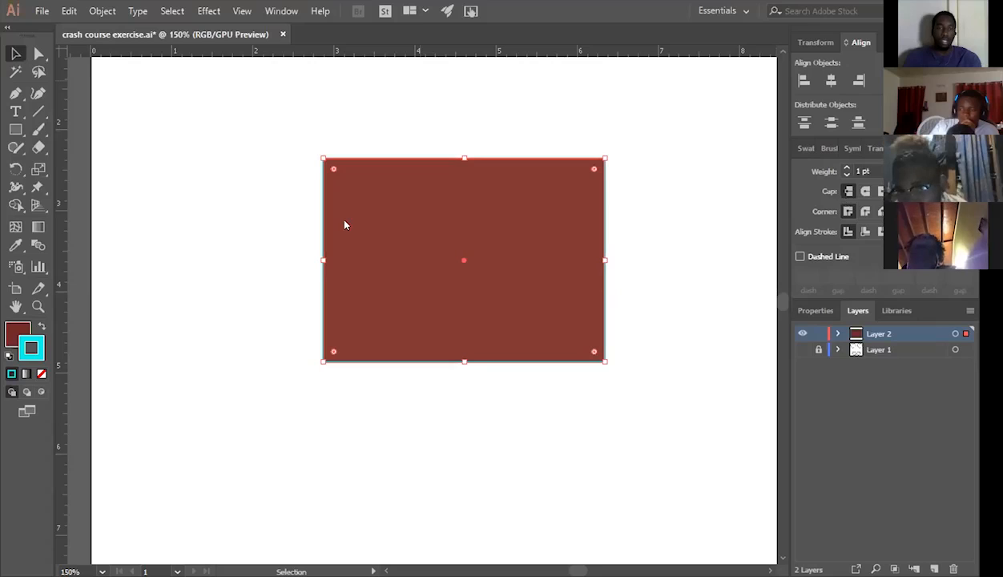
key(alt+w)
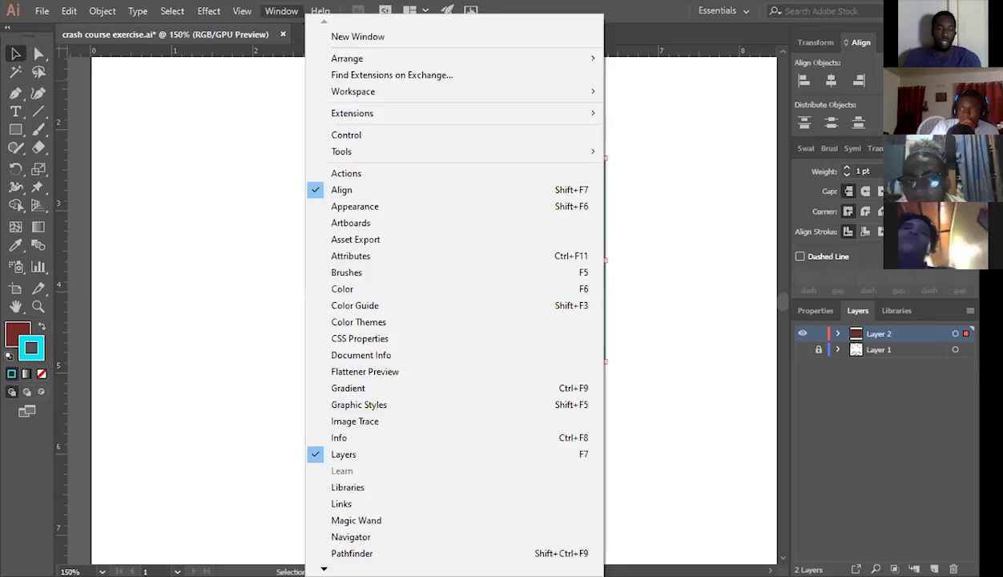
scroll(328, 533, down, 3)
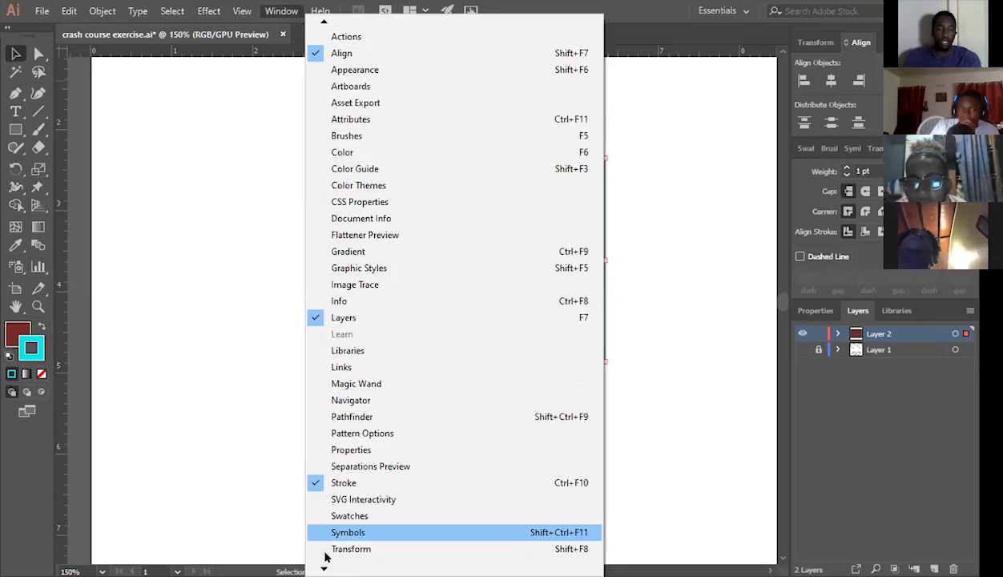
click(625, 274)
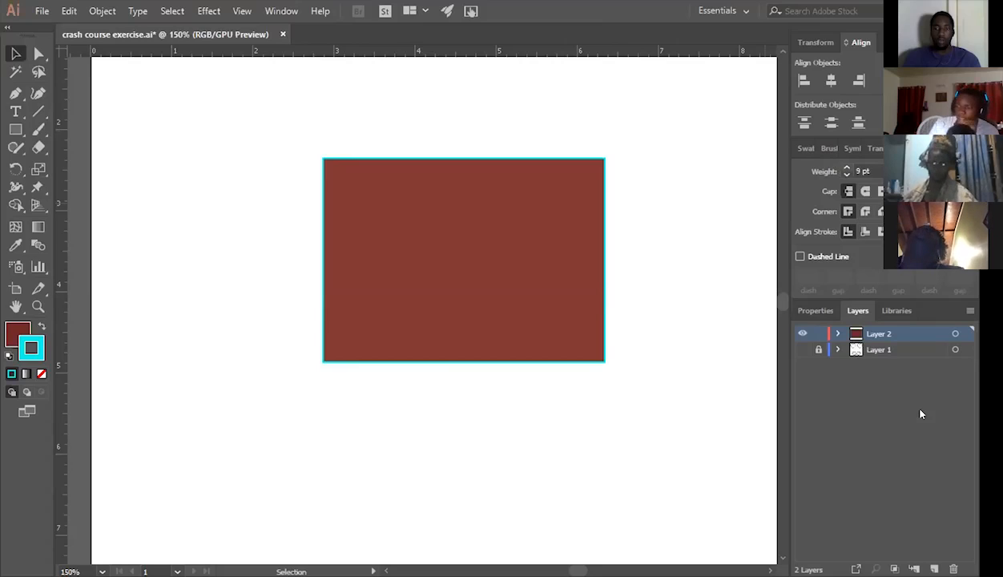
Set the rectangle's stroke weight to 12 pt, try the round cap and restore the original cap, and deselect the rectangle.
scroll(883, 177, up, 5)
scroll(883, 176, down, 13)
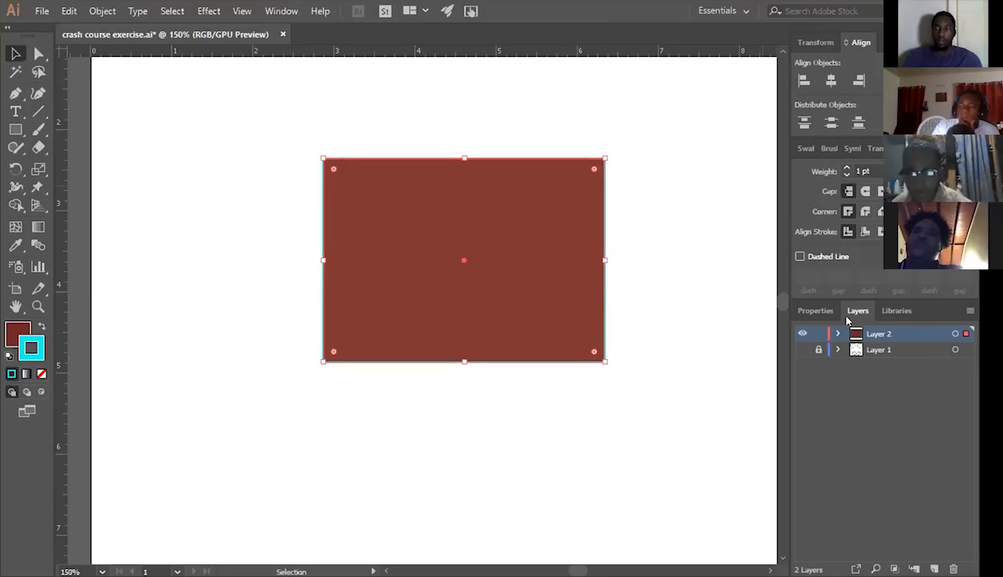
click(846, 167)
click(866, 191)
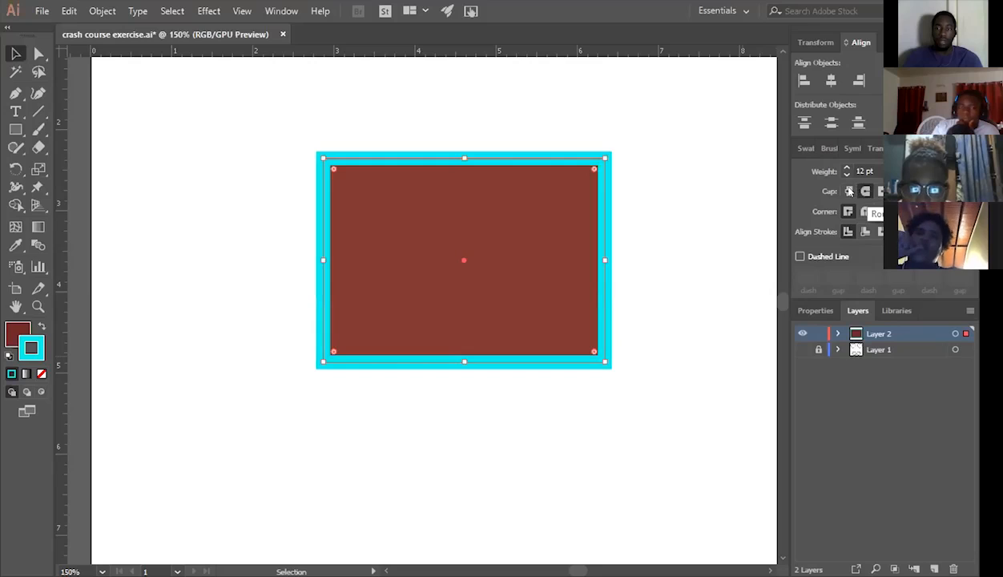
click(866, 191)
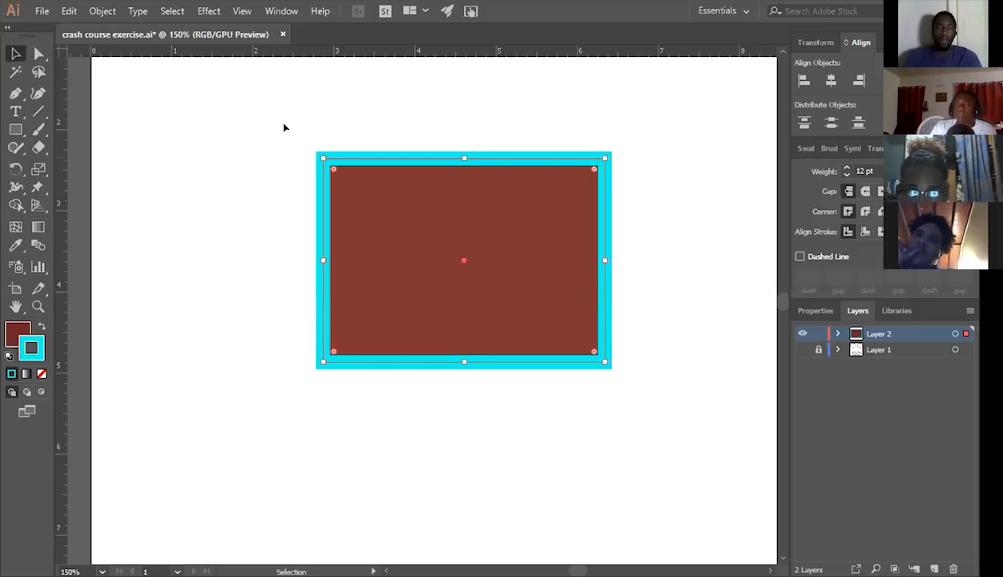
key(ctrl+shift+a)
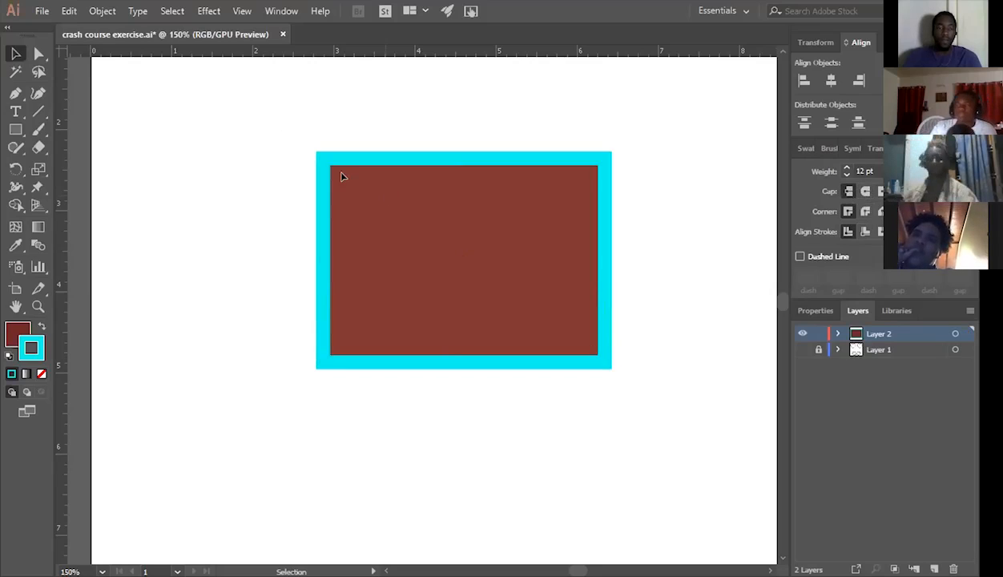
Apply the round cap to the rectangle's stroke, round all four corners by about 0.3 in, and undo these changes.
click(341, 175)
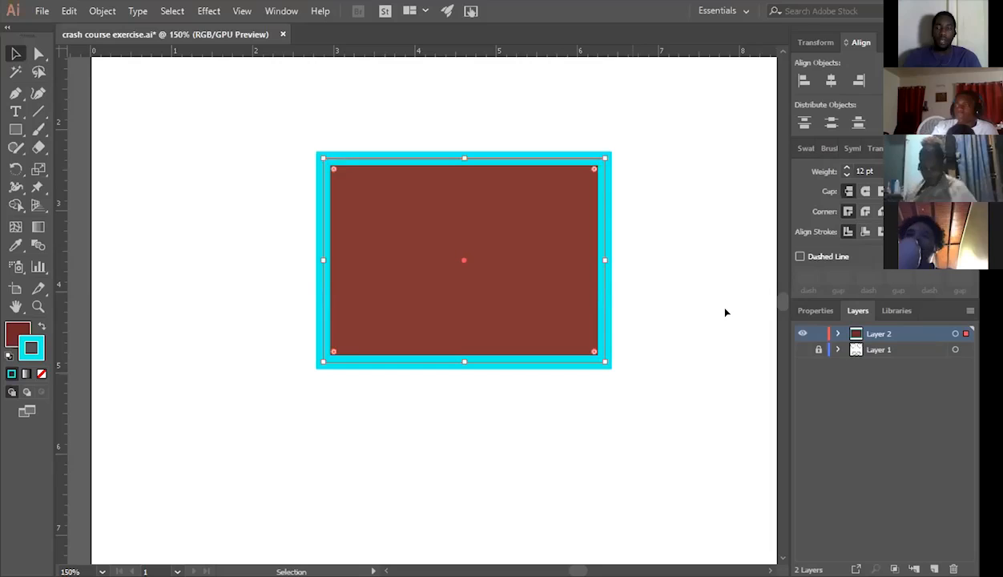
click(862, 195)
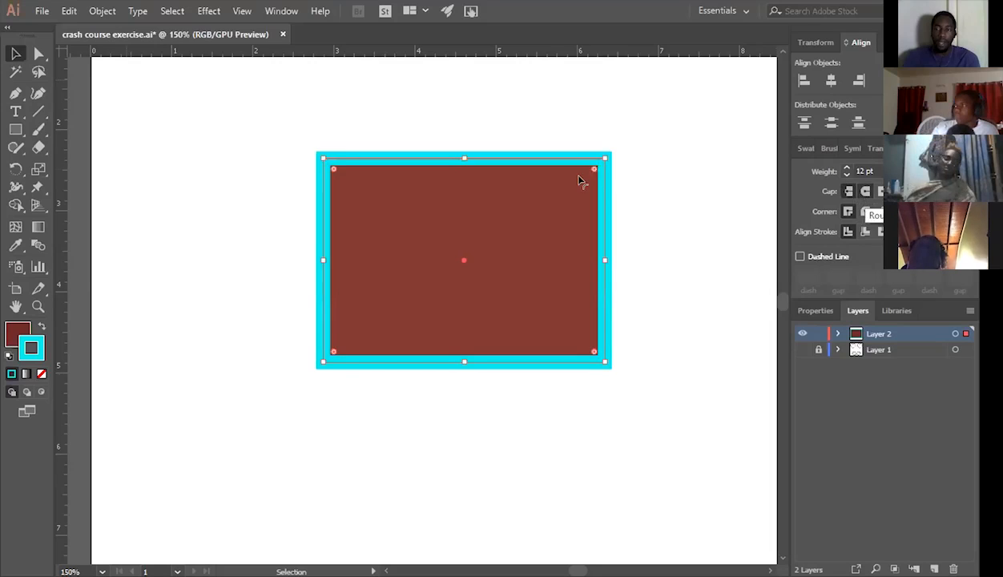
drag(594, 169, 581, 181)
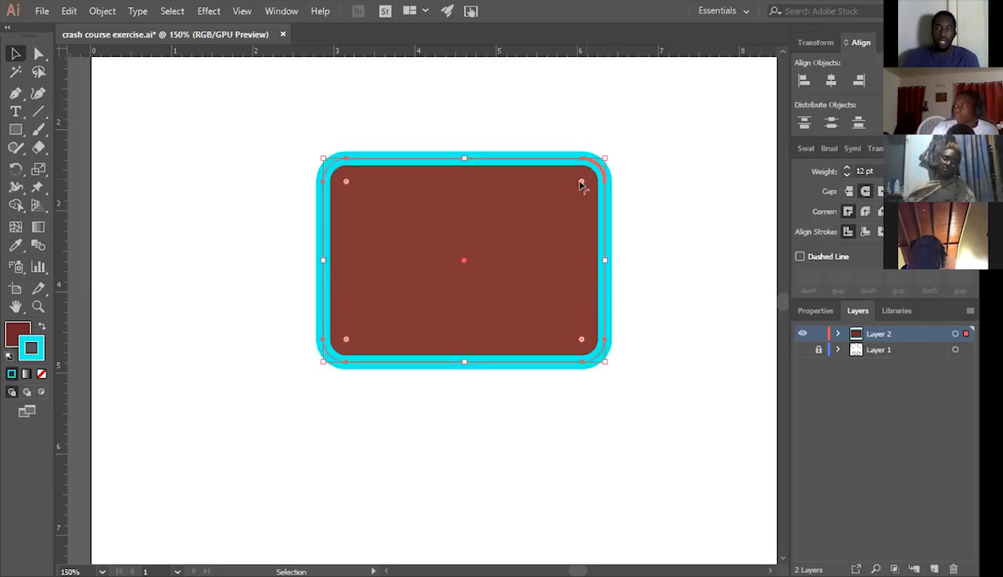
drag(582, 185, 581, 185)
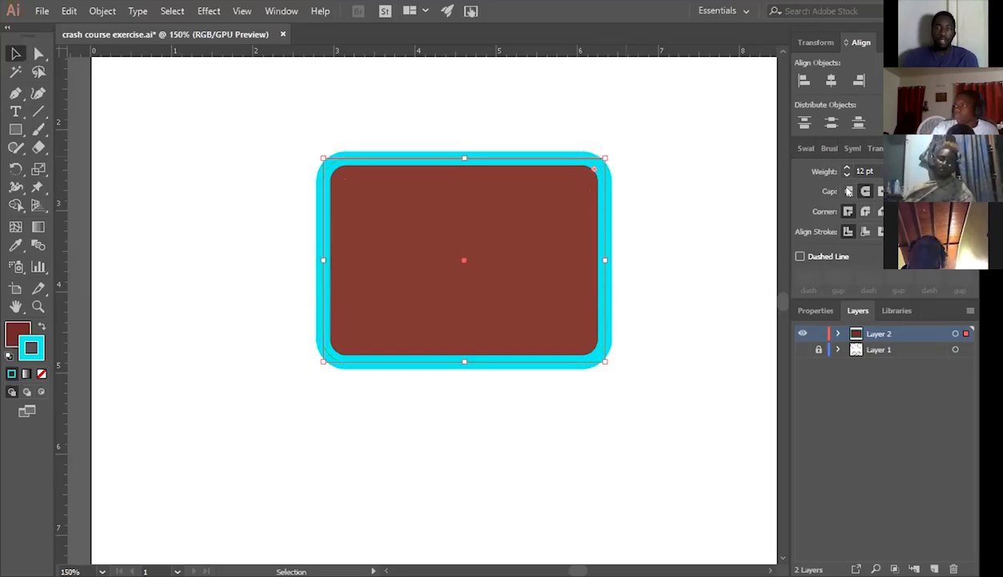
key(ctrl+z)
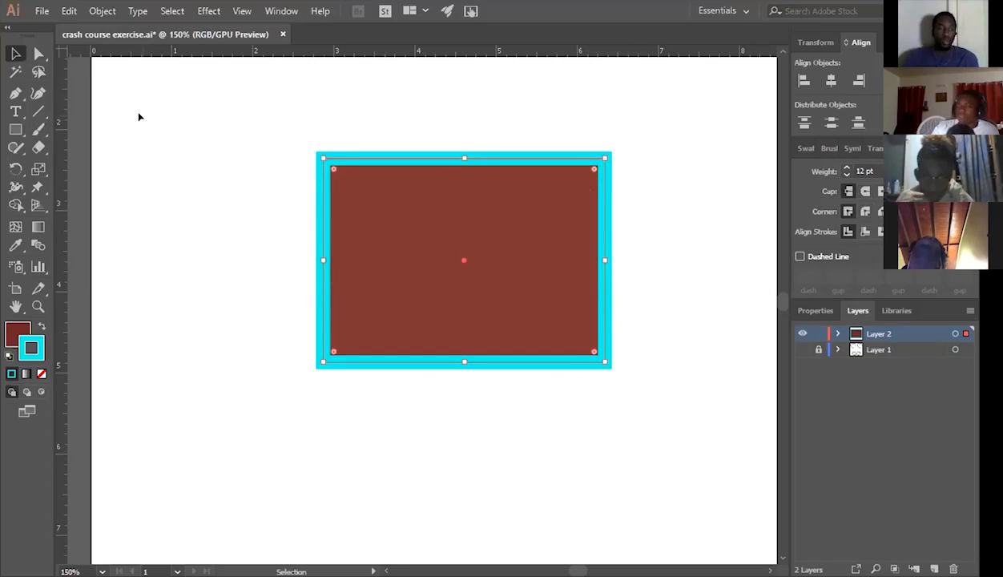
Delete the cyan-outlined rectangle and set the stroke to none, keeping the dark red fill.
key(Delete)
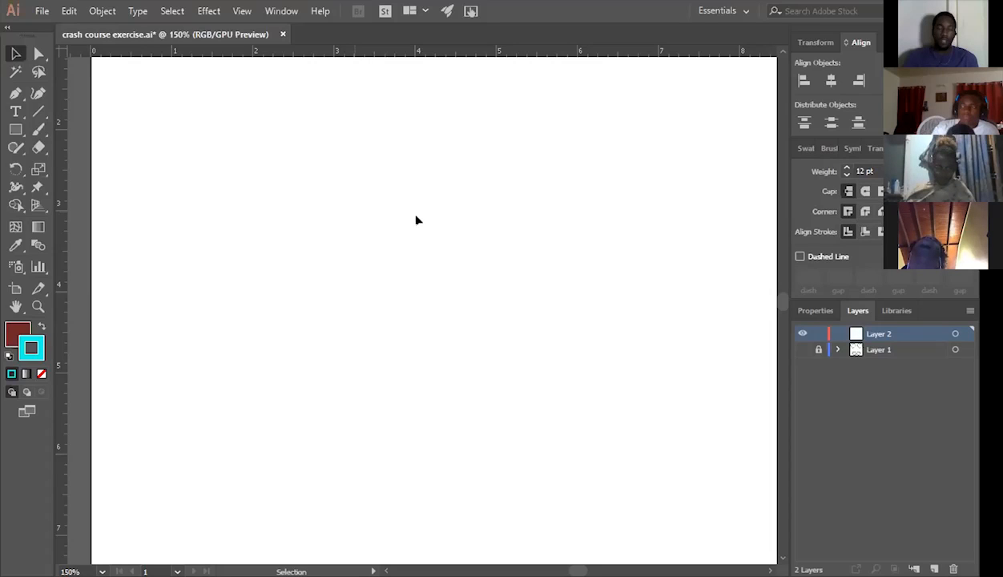
double_click(38, 346)
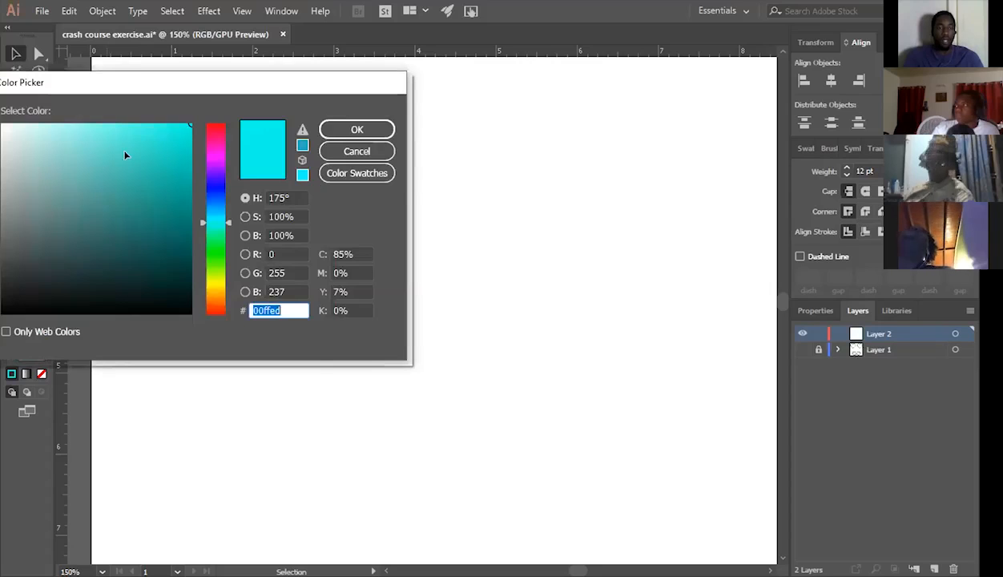
key(Escape)
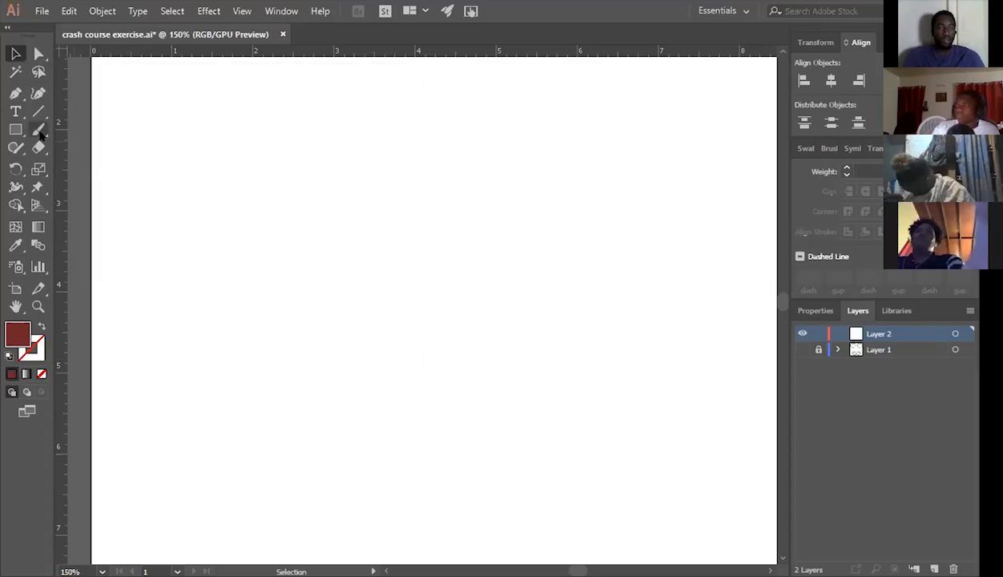
Draw a wavy path about 4.3 in wide across the artboard with the Pen tool, and undo it.
key(p)
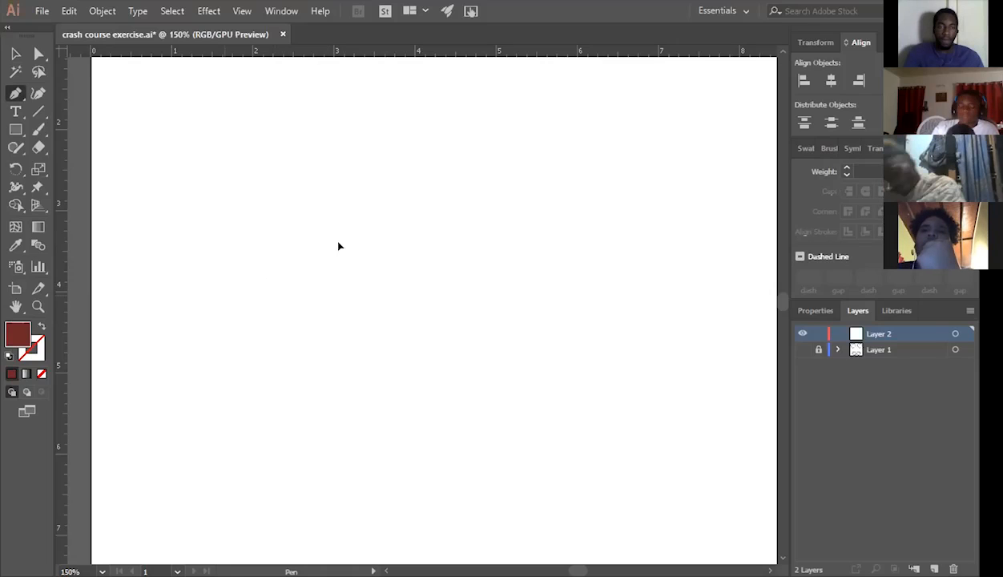
drag(215, 296, 576, 229)
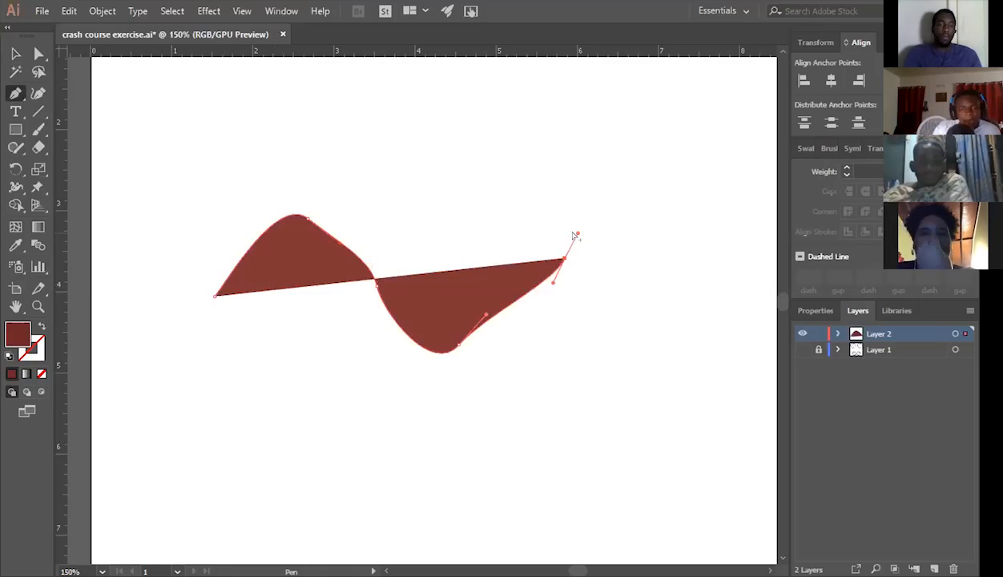
key(ctrl+z)
key(ctrl+z)
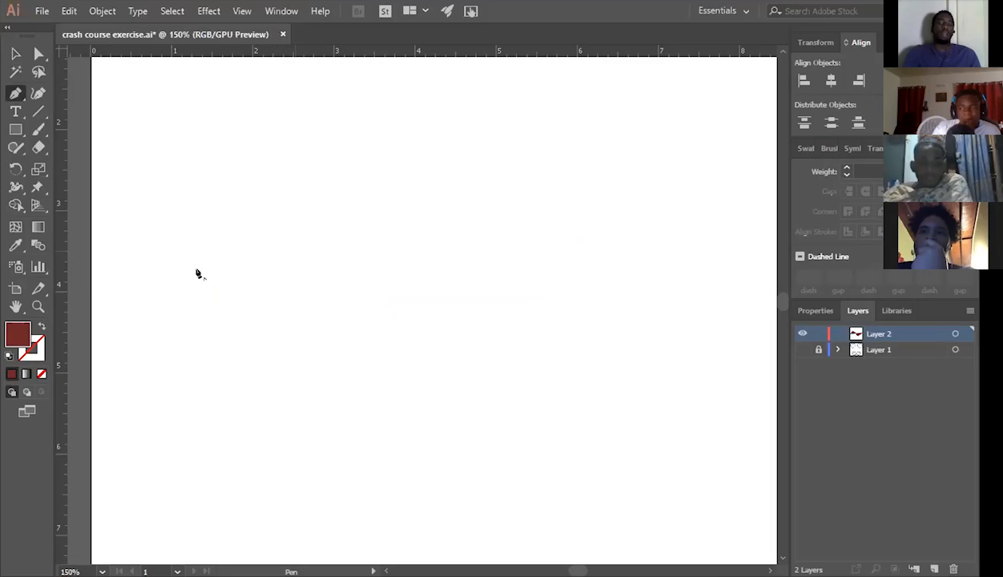
Draw a closed straight-sided polygon about 2.2 in wide with the Pen tool, and undo its points.
click(197, 271)
click(197, 271)
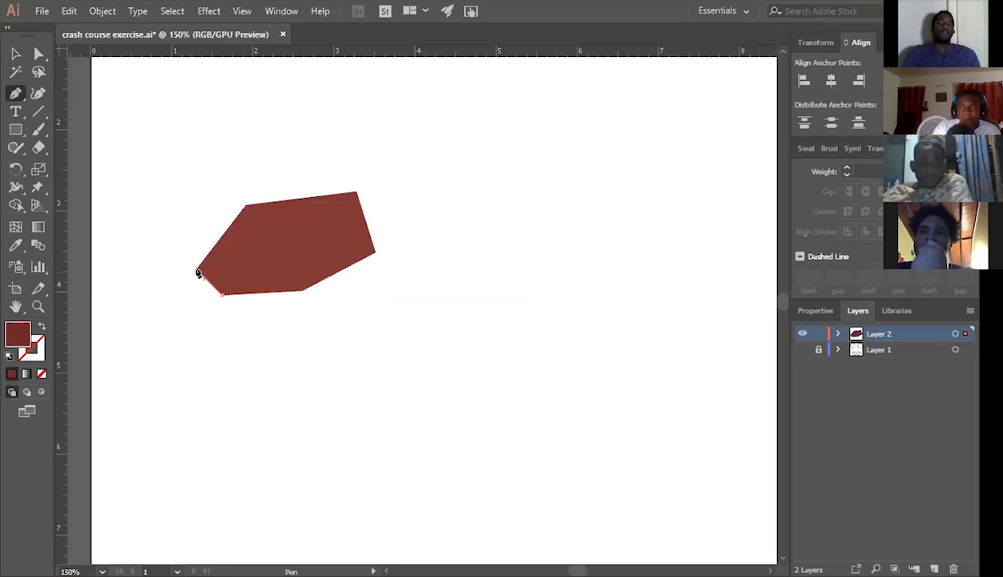
key(ctrl+z)
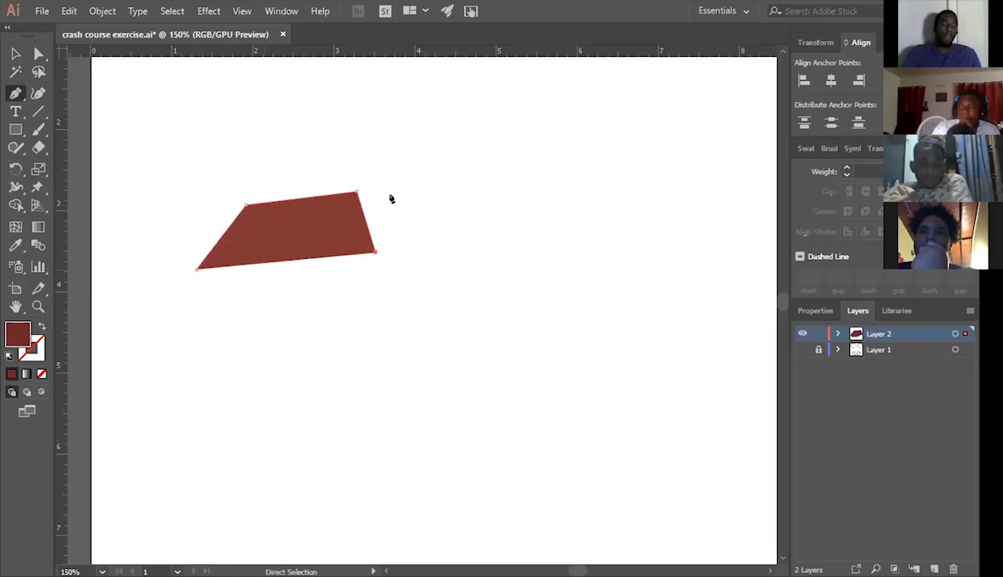
key(ctrl+z)
key(ctrl+z)
key(ctrl+z)
key(ctrl+z)
Draw a slanted four-sided shape about 1.5 in wide with straight Pen segments, and delete it.
click(388, 194)
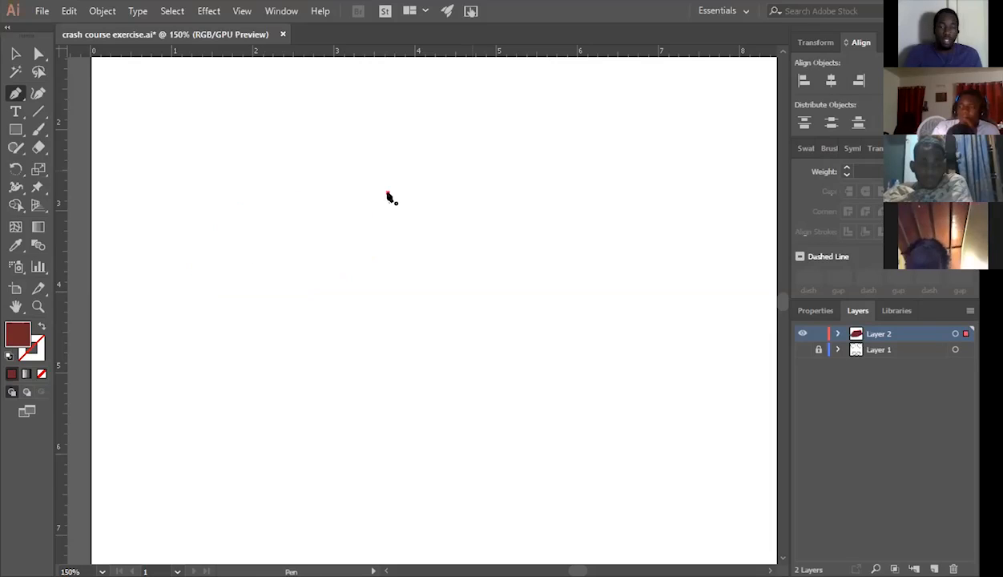
key(ctrl+shift+z)
key(ctrl+shift+z)
key(ctrl+shift+z)
key(ctrl+shift+z)
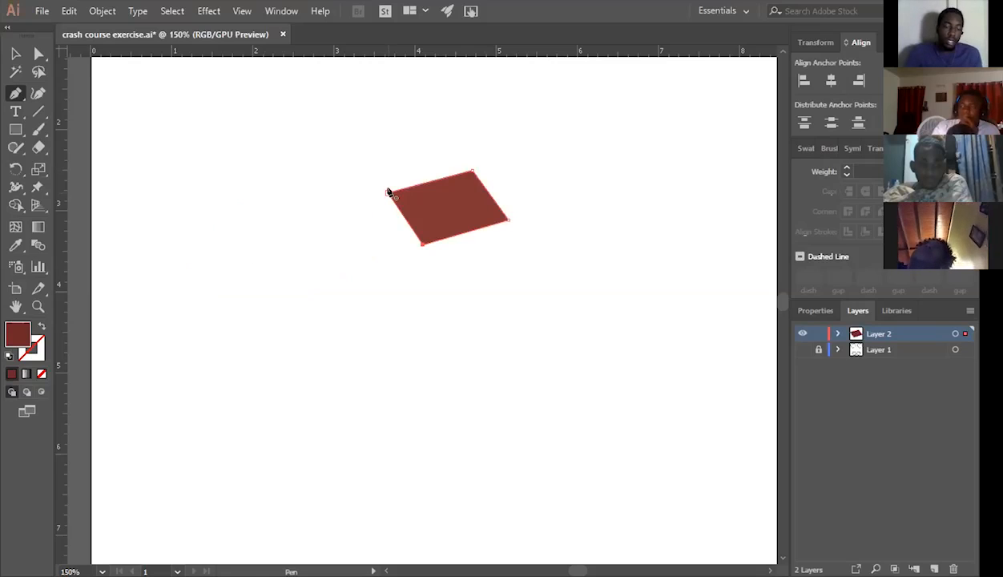
key(Caps_Lock)
key(Caps_Lock)
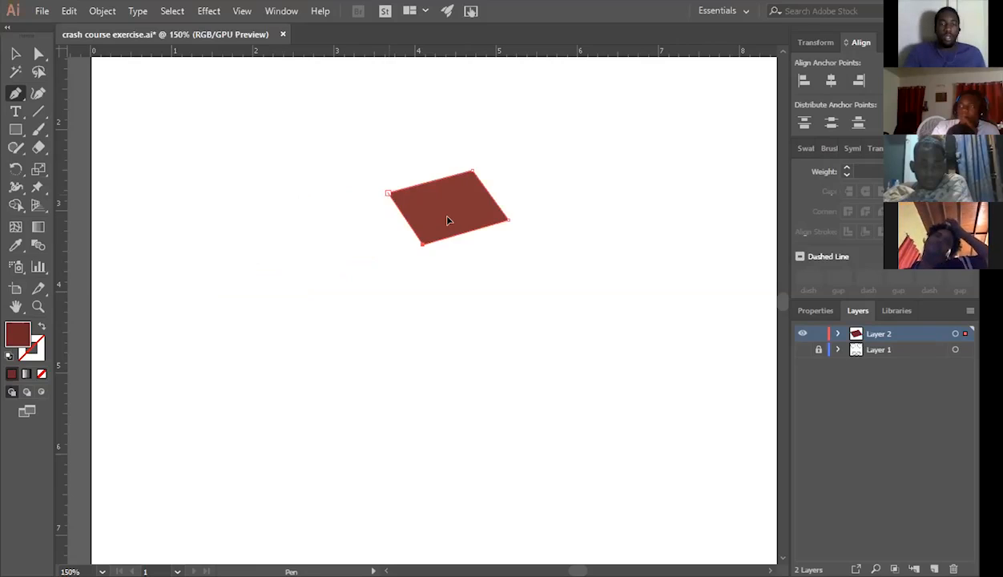
key(v)
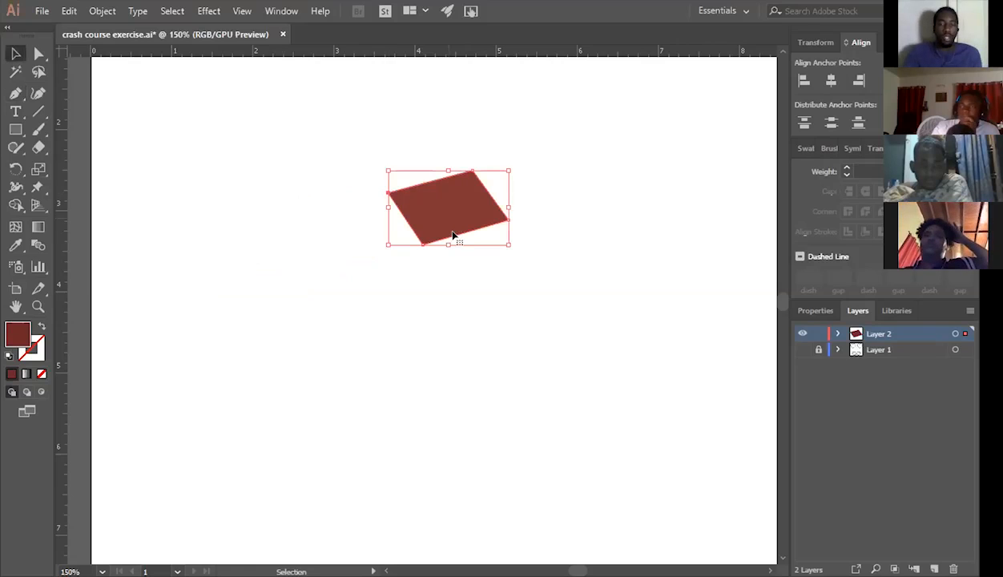
key(Delete)
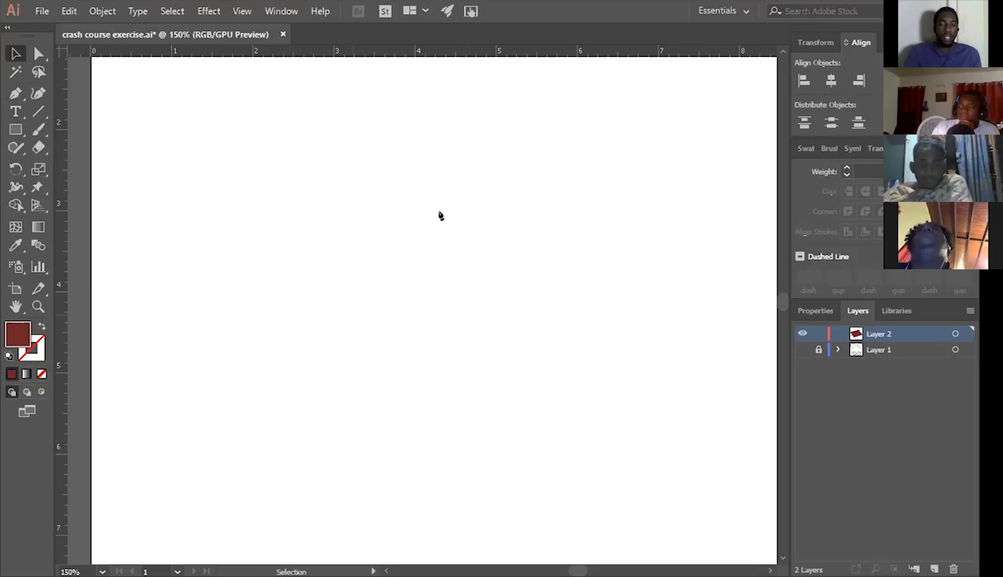
Draw a constrained horizontal Pen segment about 2.7 in long, and undo the path.
key(p)
click(289, 213)
click(384, 176)
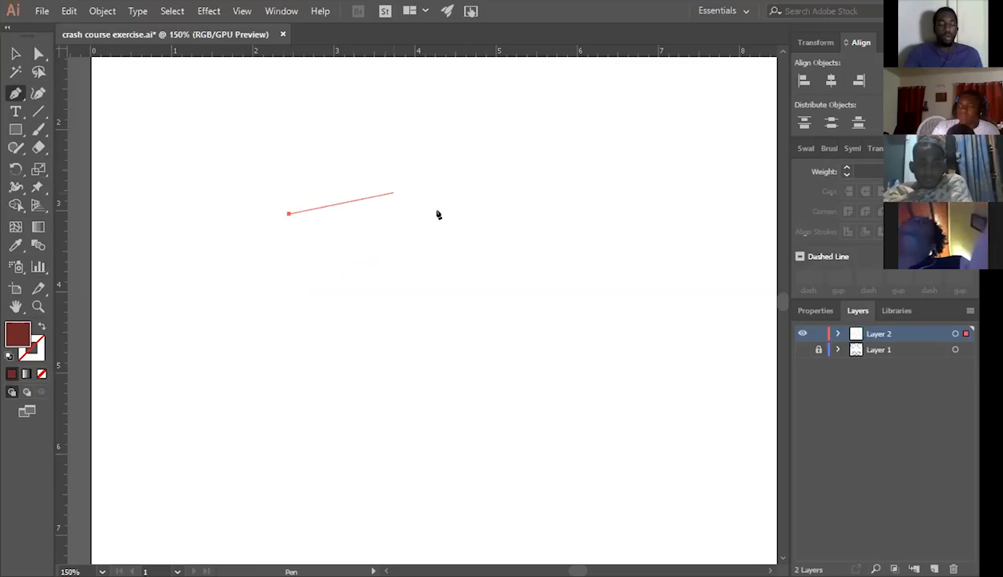
shift+click(504, 213)
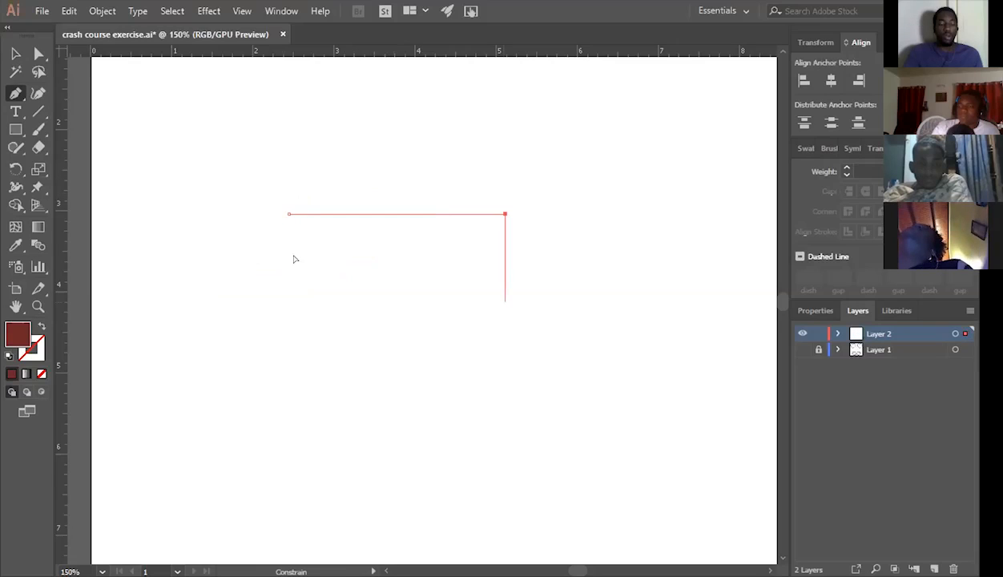
key(ctrl+z)
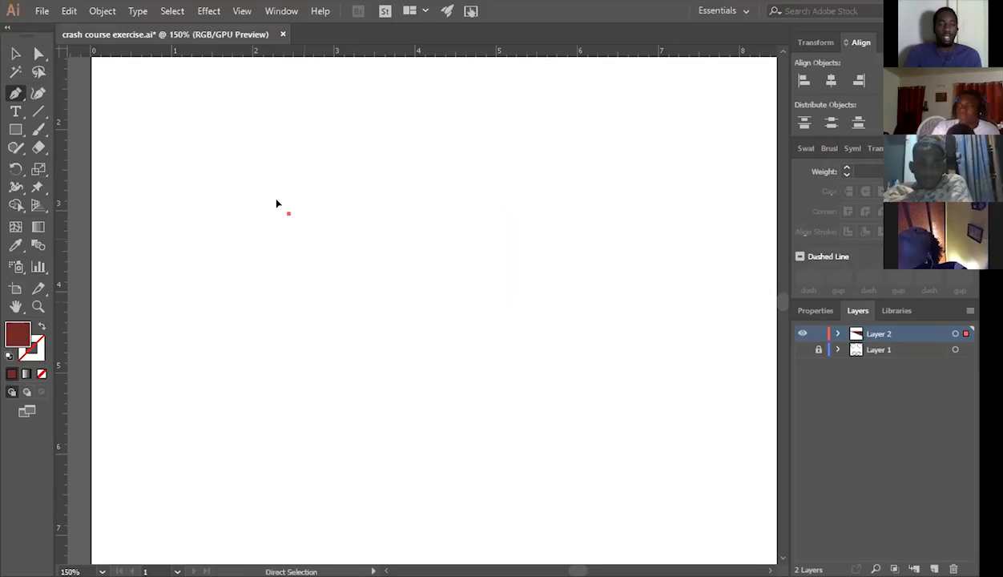
key(ctrl+z)
key(ctrl+z)
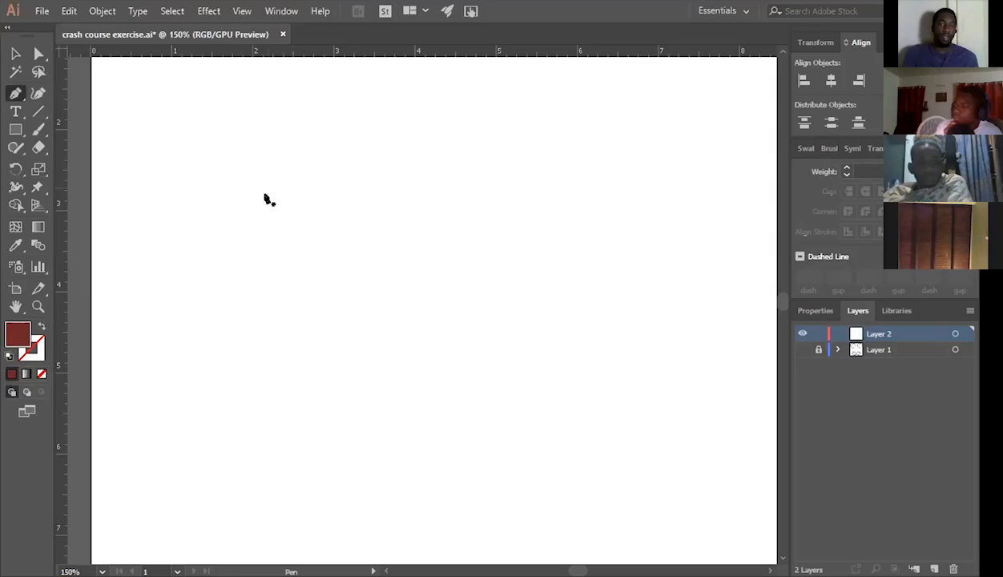
Draw a near-rectangular Pen path about 2.6 by 1.1 in, constraining the top and right segments, and undo it.
click(264, 195)
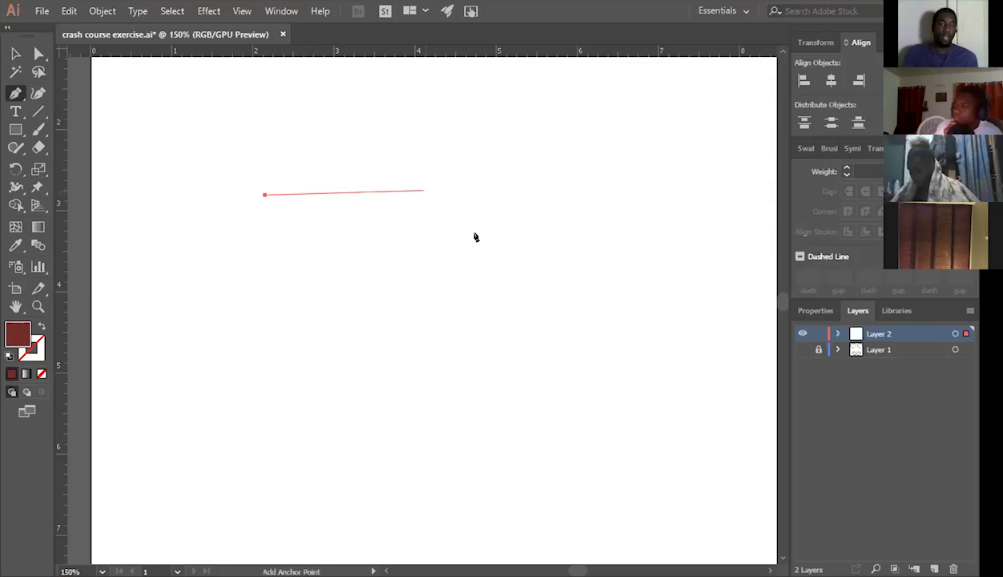
shift+click(476, 237)
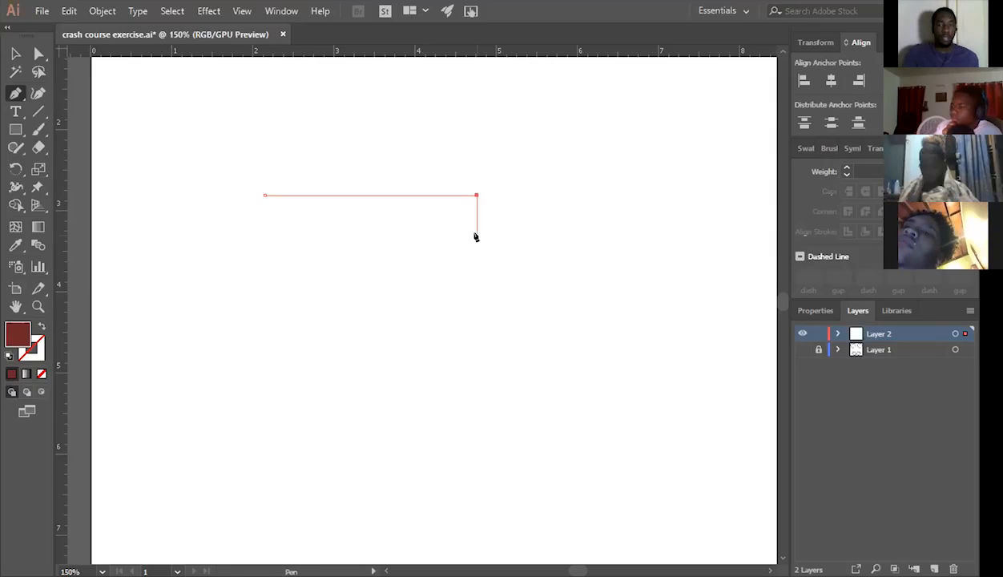
shift+click(477, 284)
shift+click(270, 281)
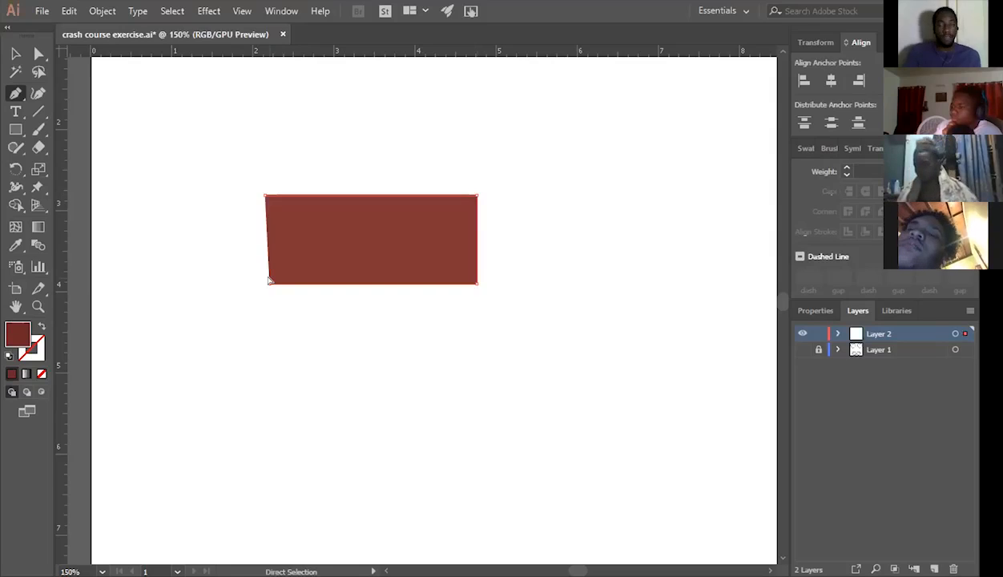
key(ctrl+z)
key(ctrl+z)
key(ctrl+z)
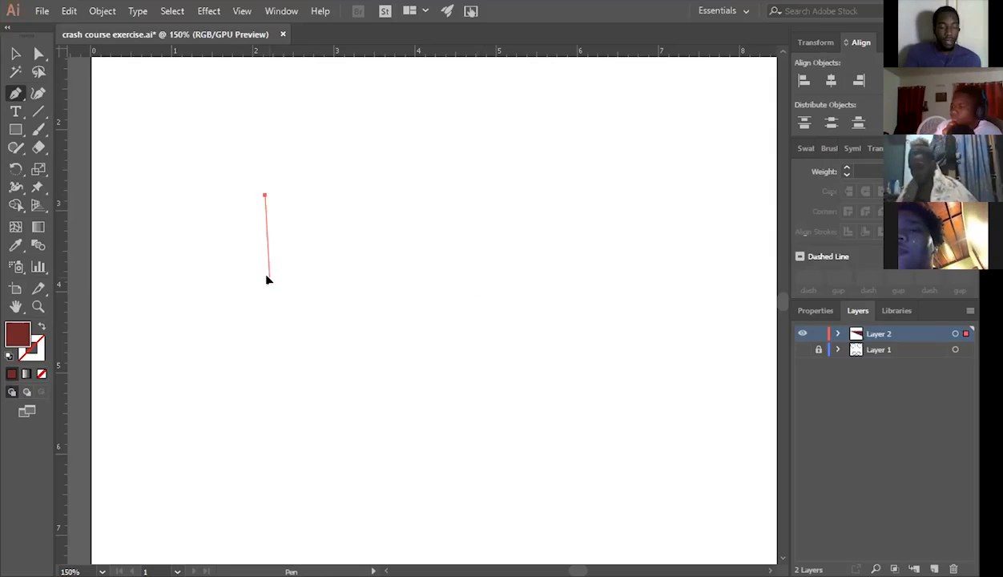
key(ctrl+z)
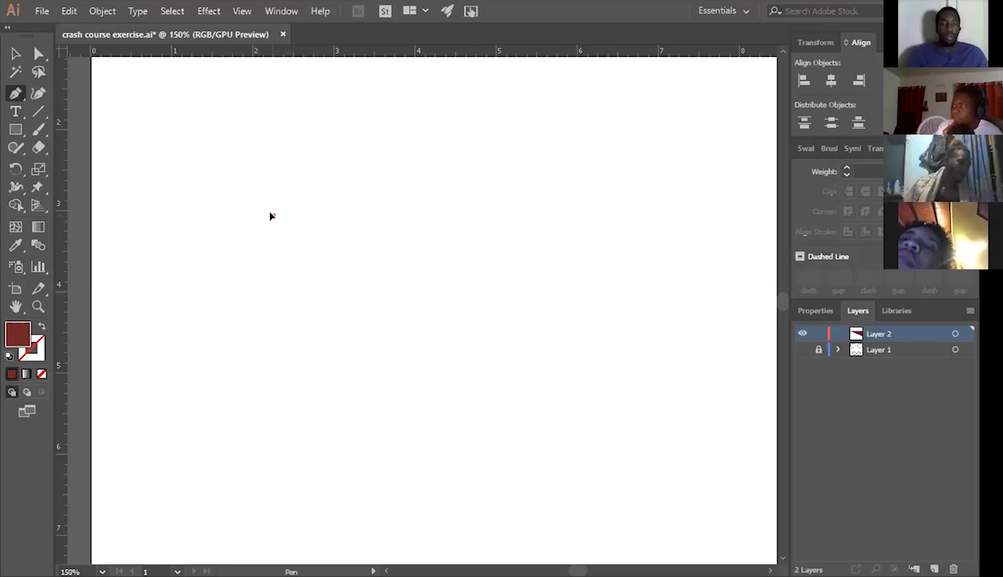
Draw the right half of an oval with the Pen tool, pulling curve handles from three anchor points.
click(271, 216)
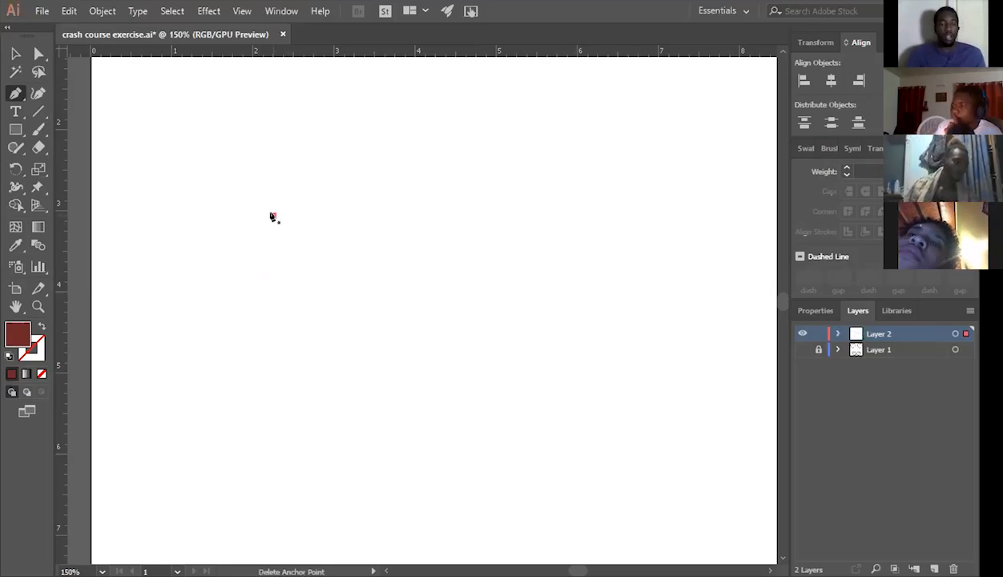
click(272, 216)
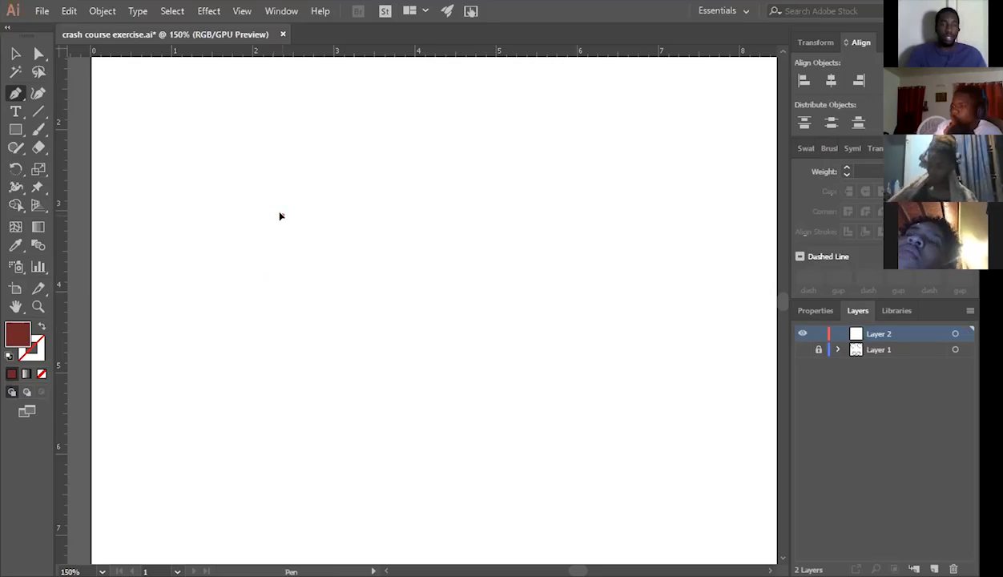
drag(281, 216, 331, 198)
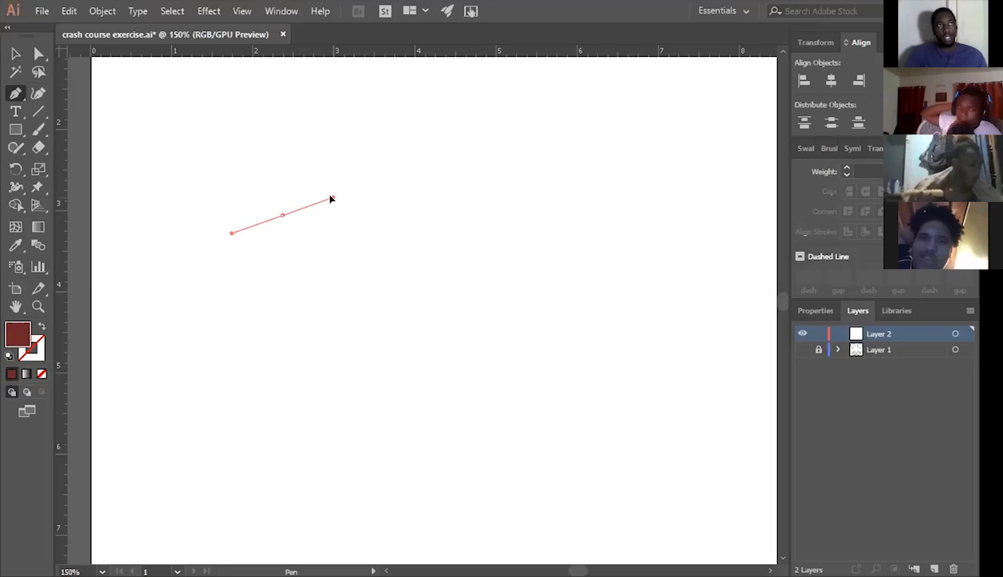
drag(330, 198, 333, 197)
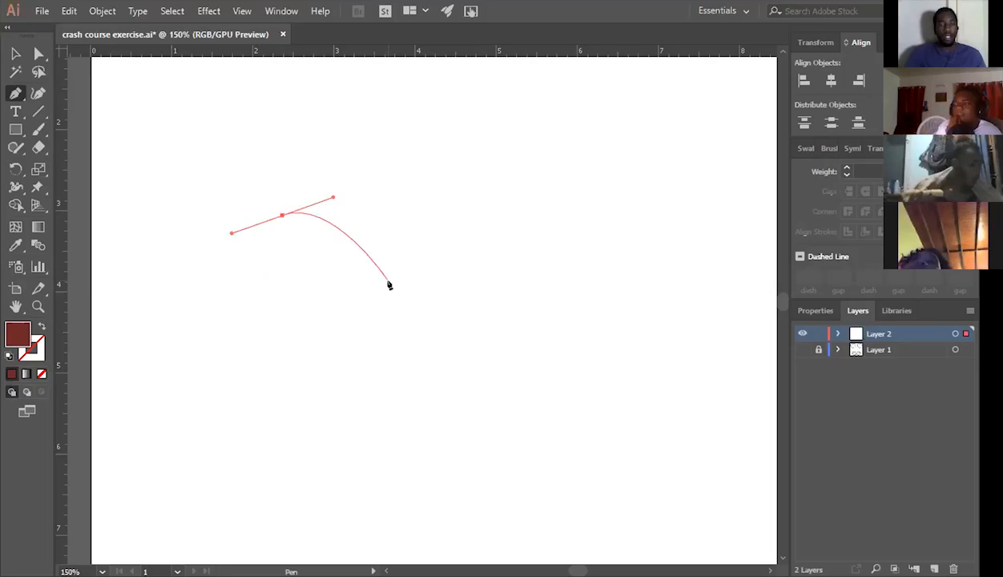
drag(388, 284, 387, 319)
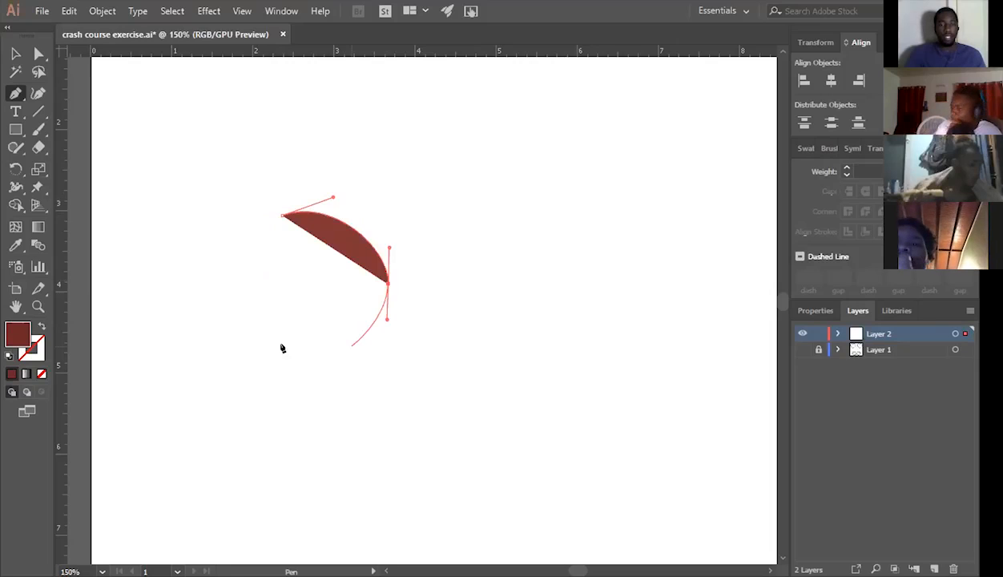
drag(284, 349, 235, 336)
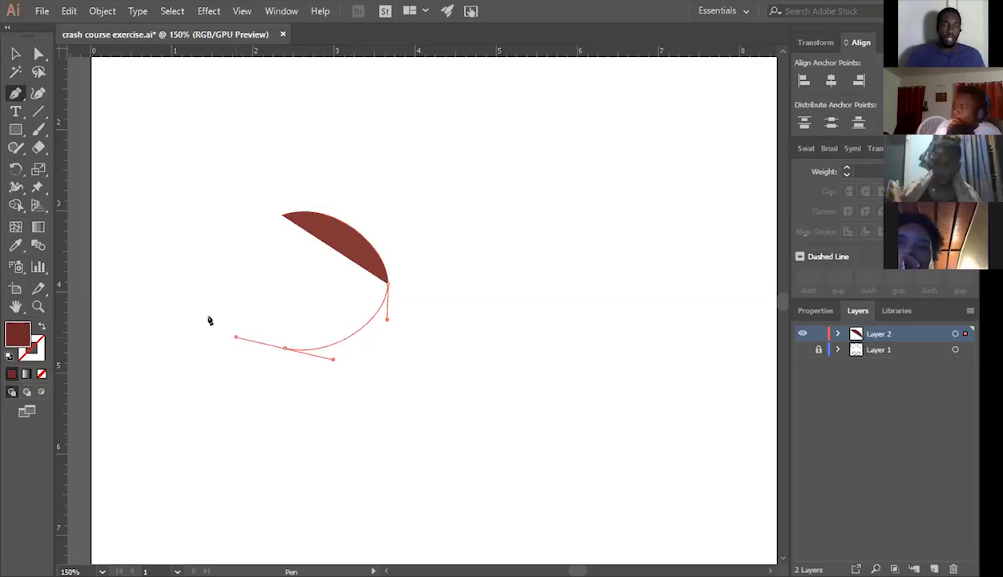
Try several positions for the oval's left anchor point with vertical handles, undoing each attempt.
drag(208, 305, 208, 278)
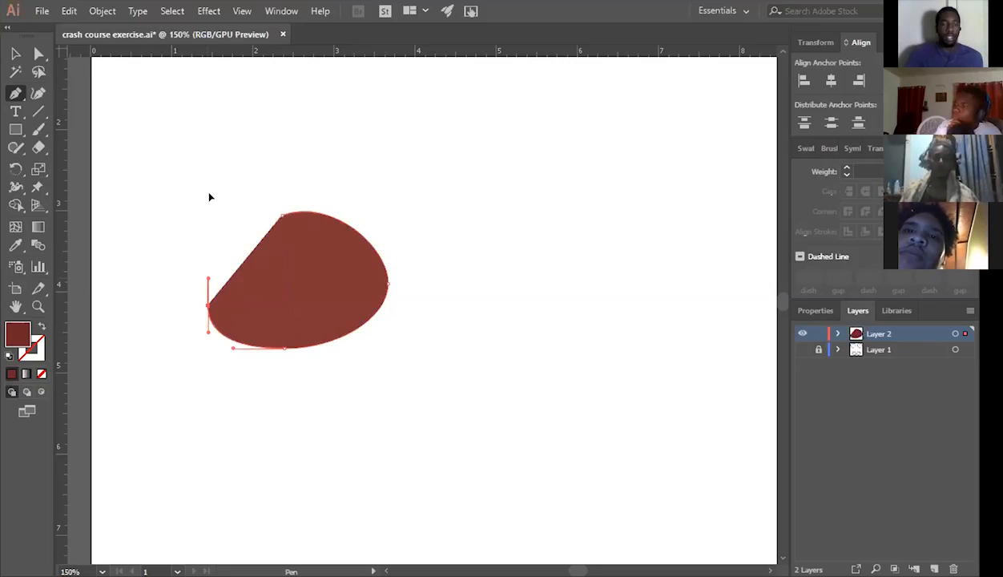
key(ctrl+z)
drag(211, 257, 210, 196)
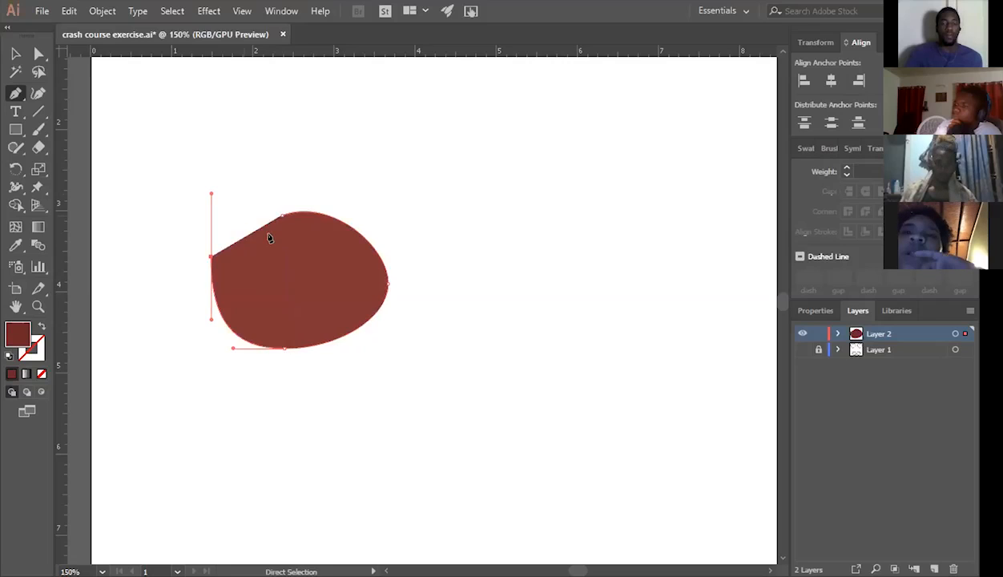
key(ctrl+z)
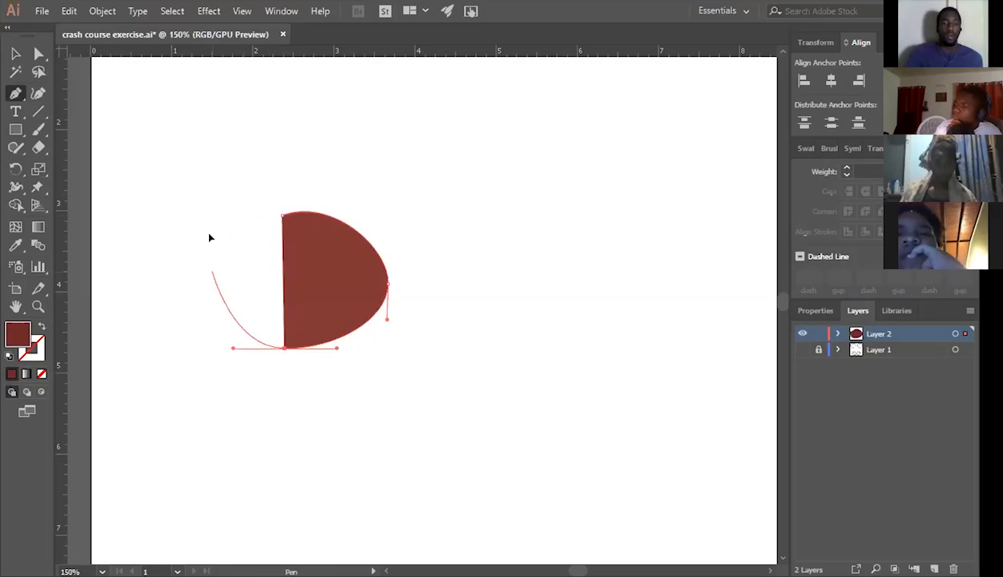
drag(212, 272, 211, 234)
key(ctrl+z)
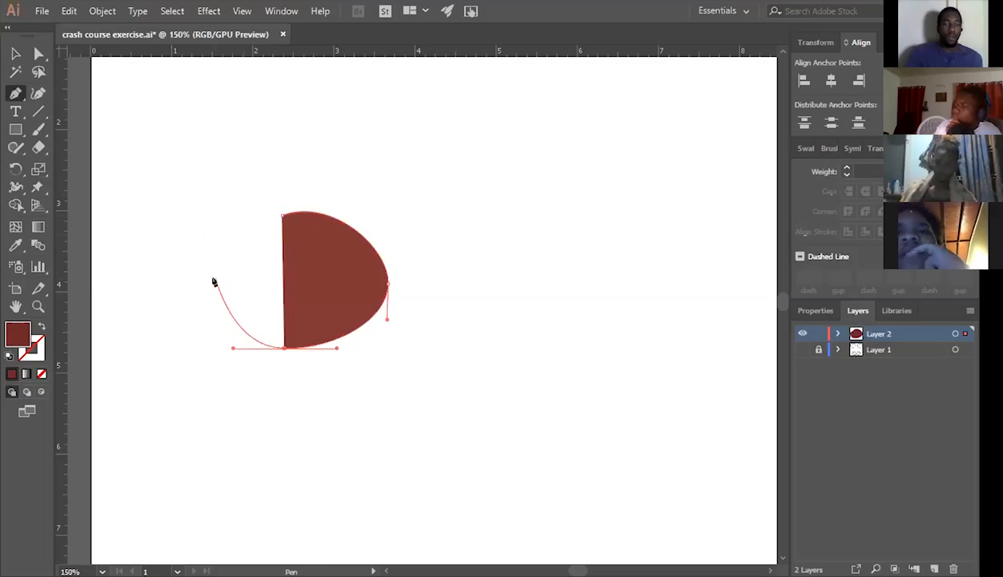
Add the oval's left anchor point with vertical handles, try angling its lower handle outward, and undo that handle change.
drag(213, 280, 214, 232)
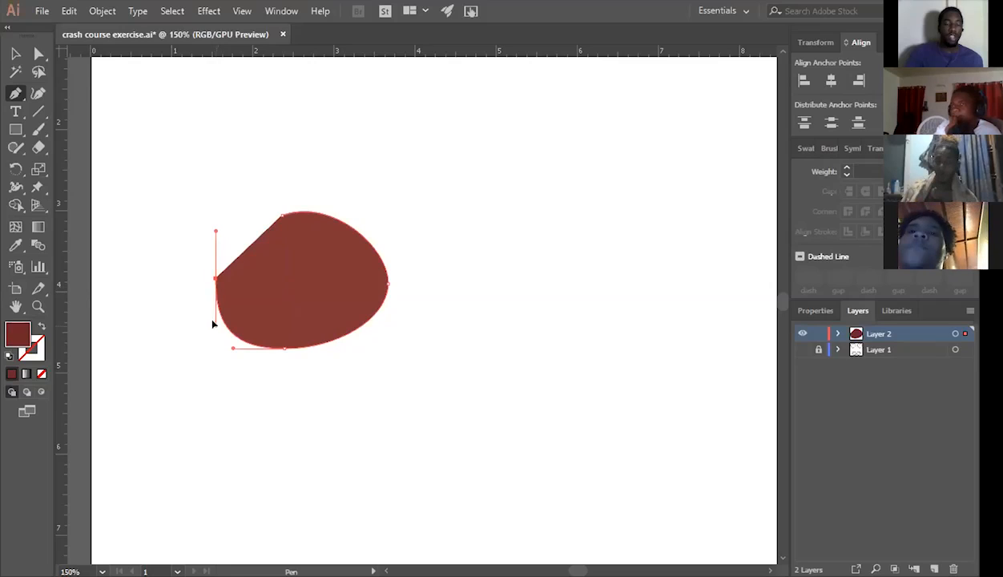
drag(214, 323, 189, 312)
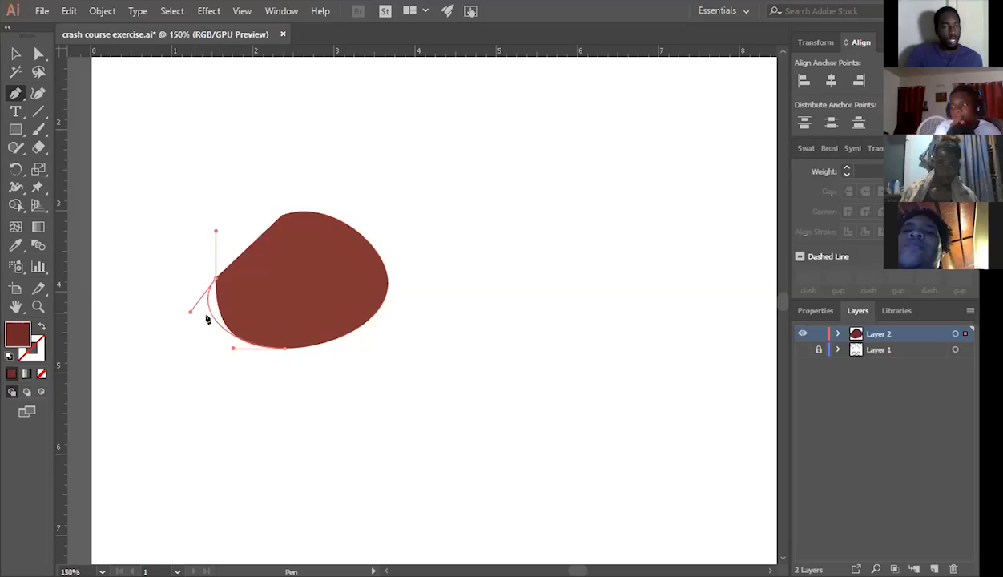
key(ctrl+z)
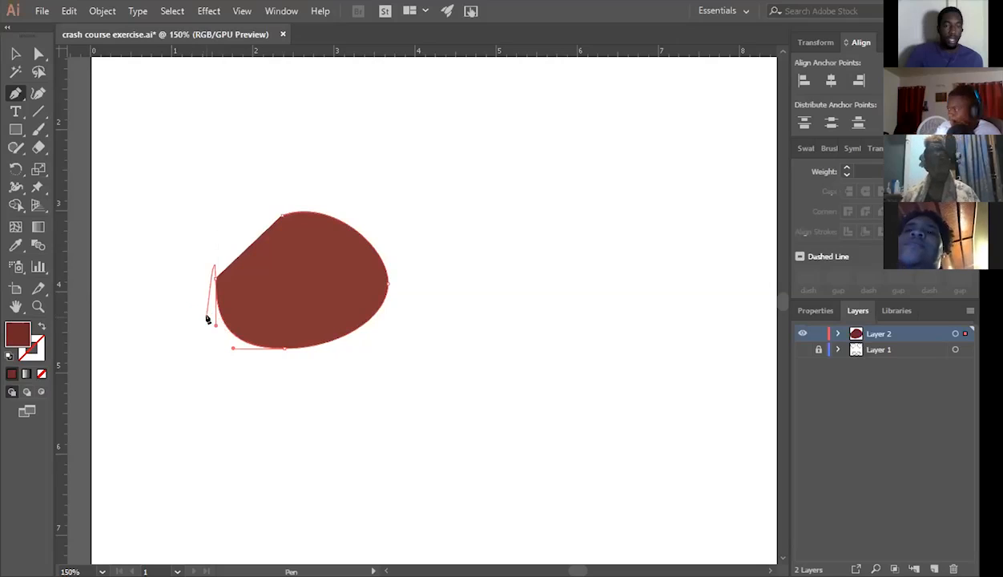
Try several outward angles for the lower handle of the oval's left anchor point, undoing each handle change.
scroll(210, 343, up, 1)
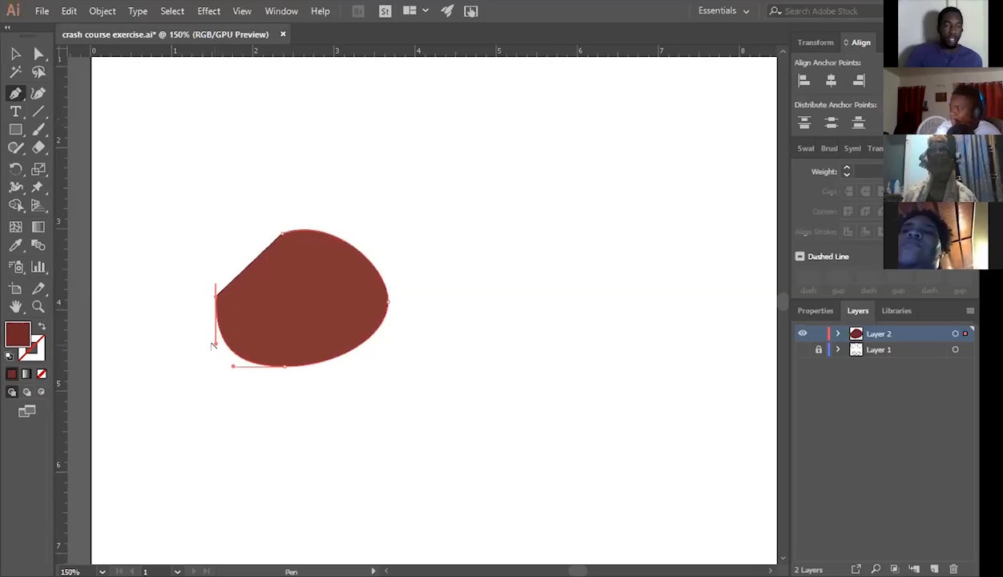
mouse_move(213, 344)
mouse_down()
mouse_move(195, 341)
mouse_move(212, 345)
mouse_up()
alt+click(212, 346)
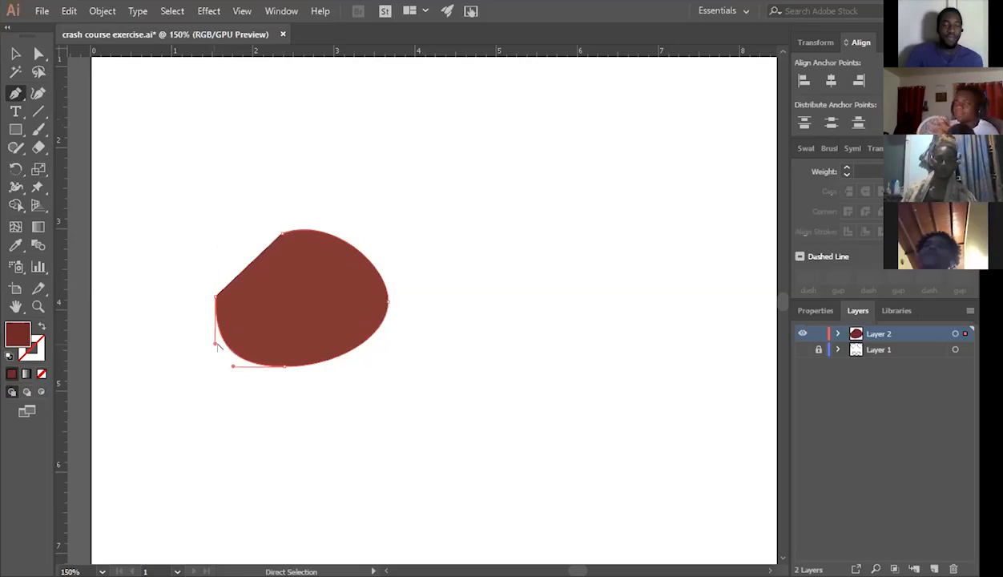
drag(216, 343, 193, 330)
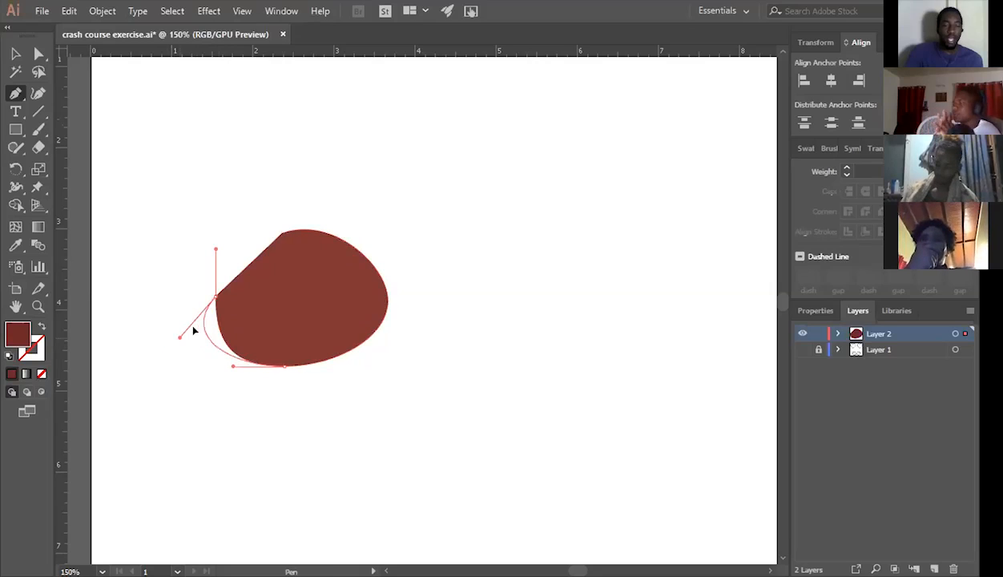
drag(178, 347, 199, 334)
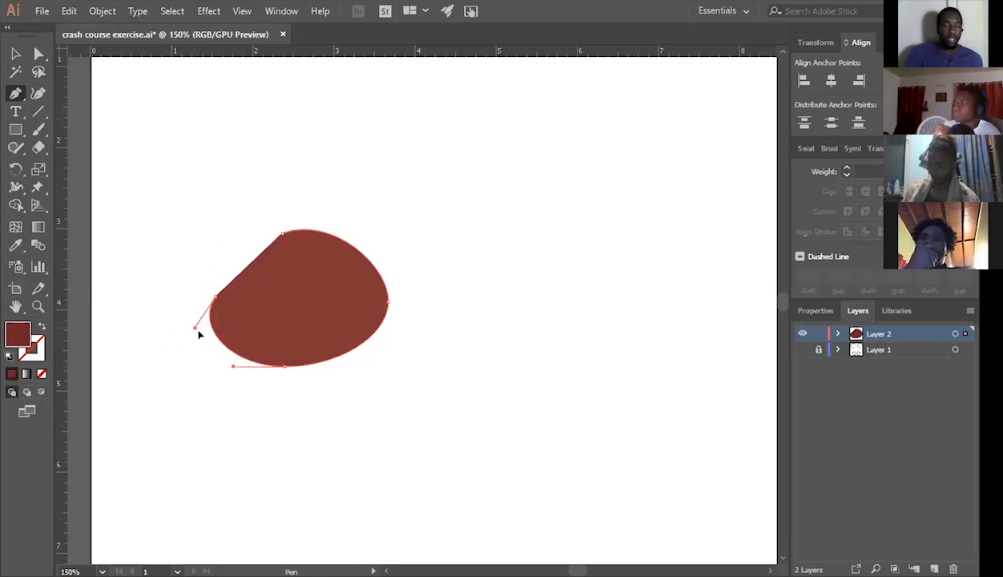
key(ctrl+z)
drag(186, 346, 206, 345)
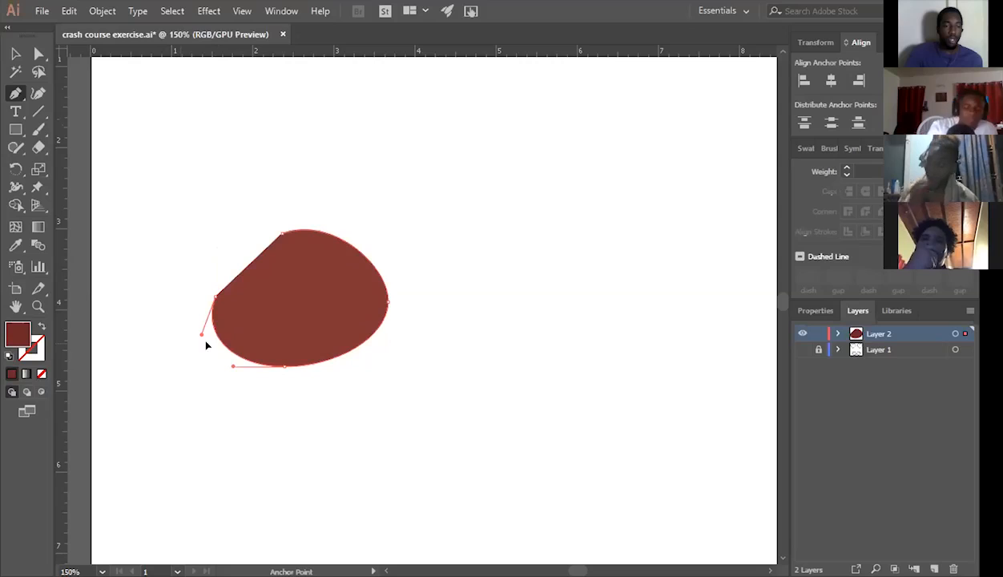
key(ctrl+z)
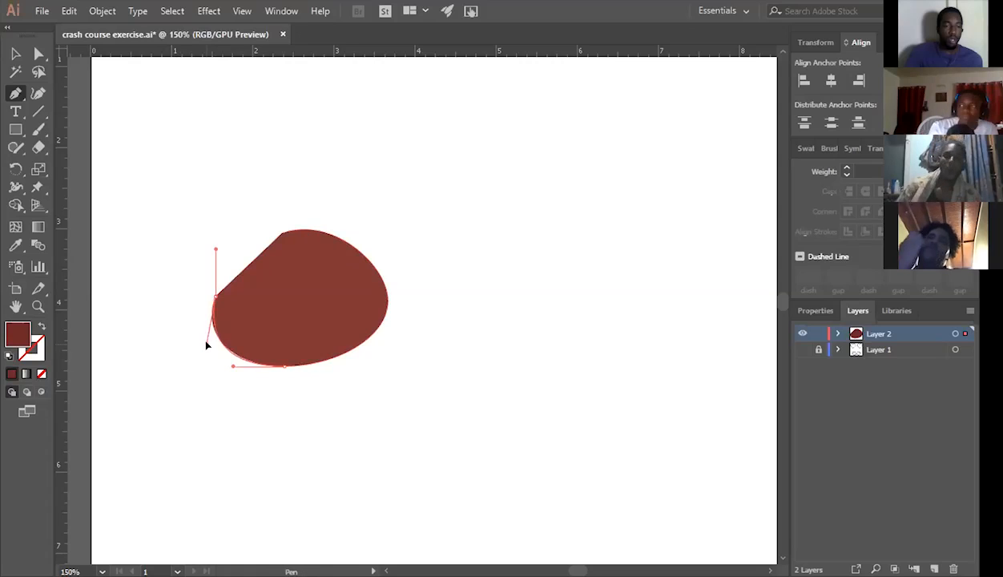
key(ctrl+z)
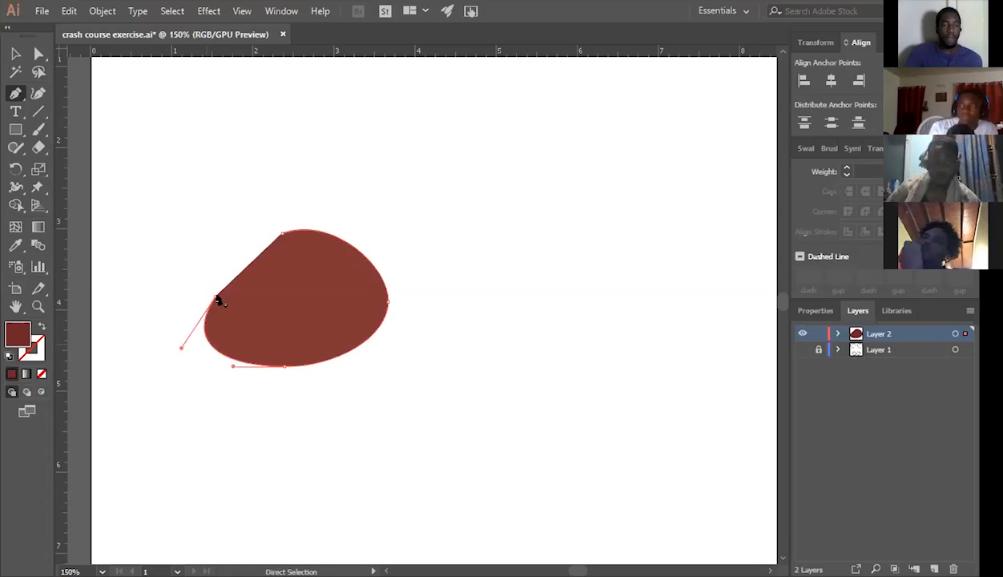
key(ctrl+z)
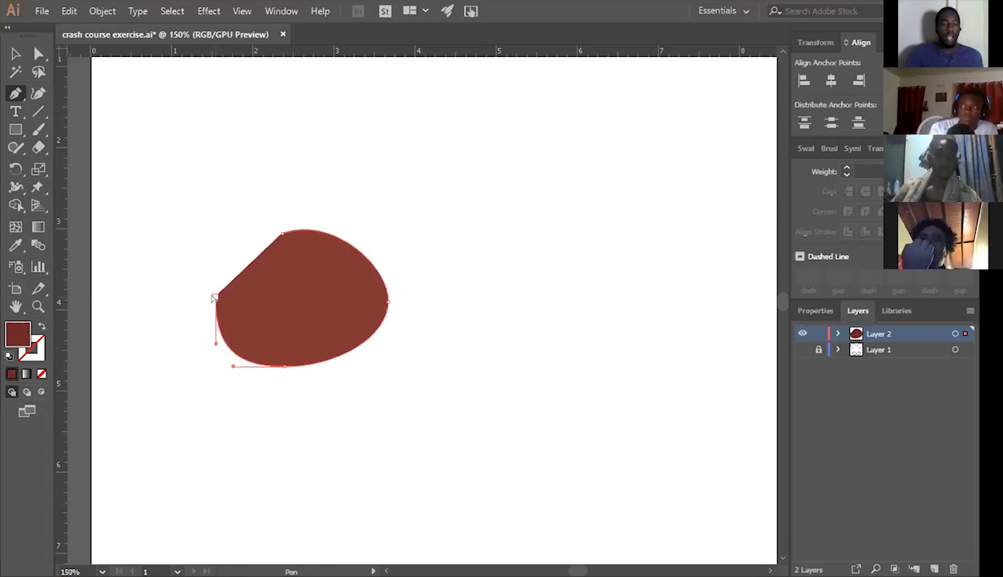
Undo the oval's left anchor point, redo it, and undo it again to leave only the right half.
key(ctrl+z)
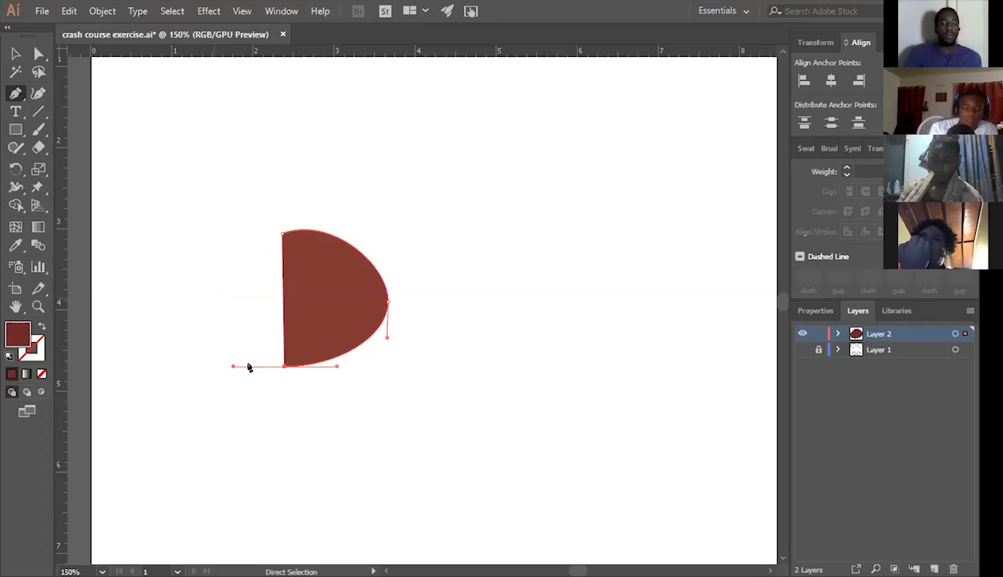
key(ctrl+shift+z)
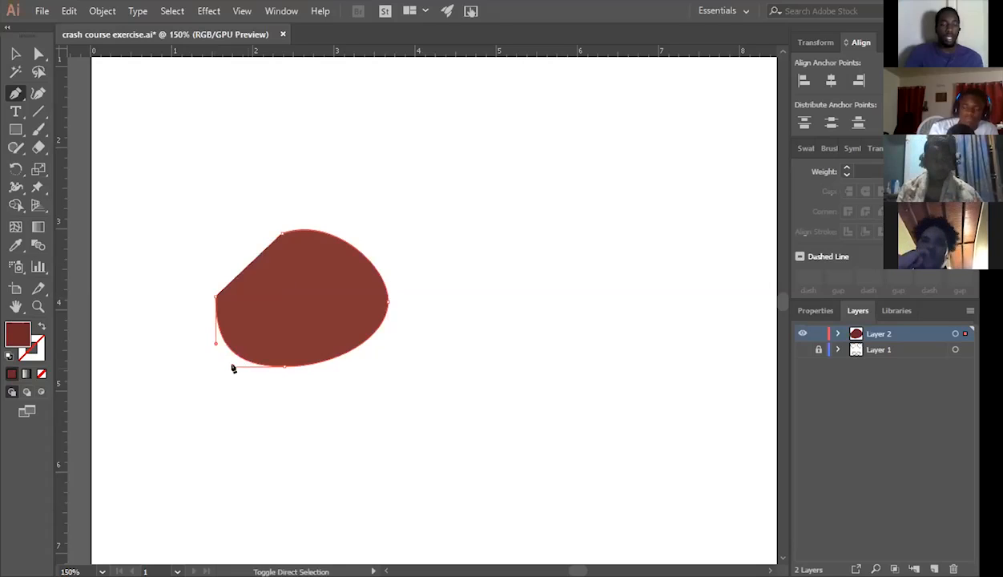
key(ctrl+z)
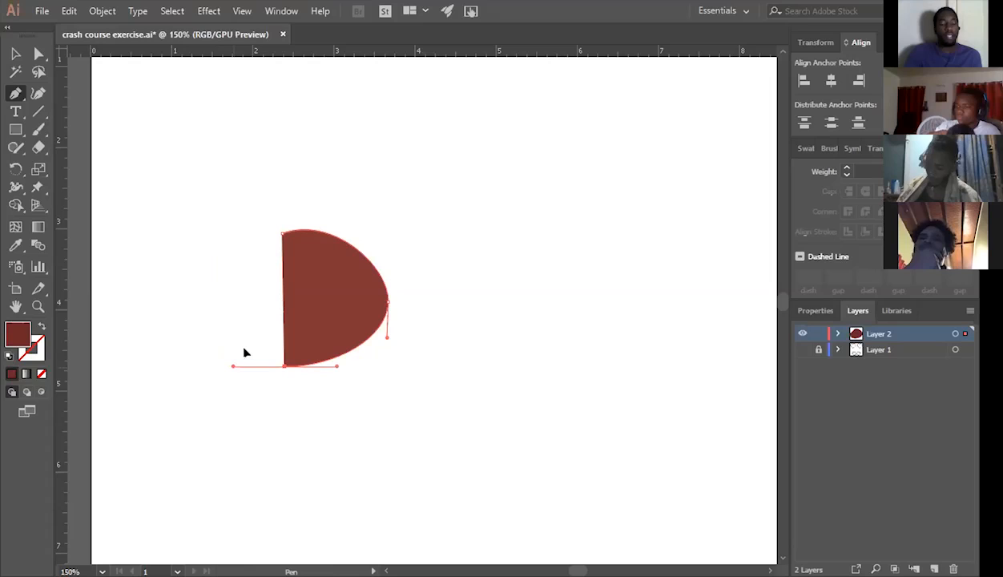
Try swinging the half oval's bottom-anchor outgoing handle to different angles above and below horizontal.
drag(246, 352, 246, 343)
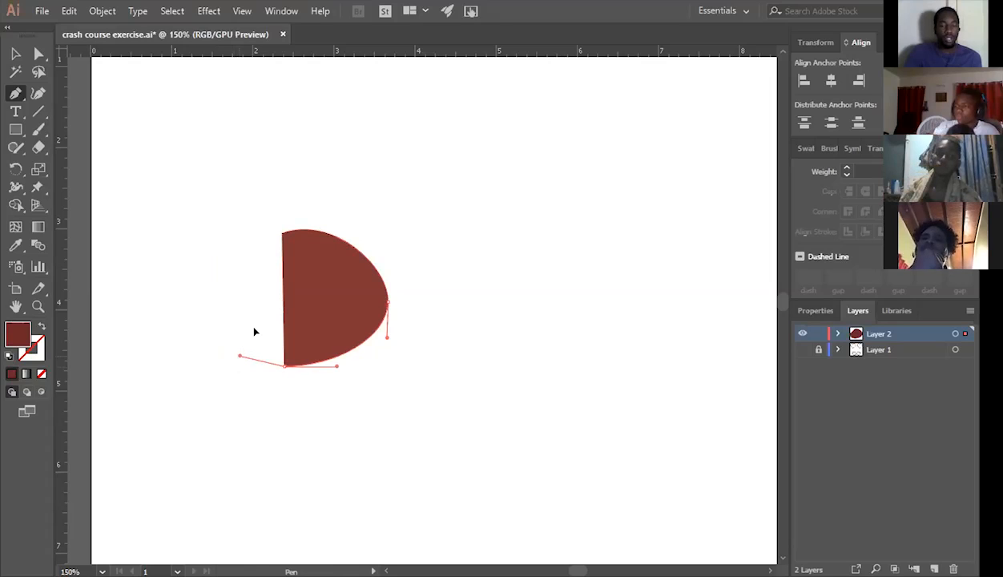
drag(240, 356, 238, 372)
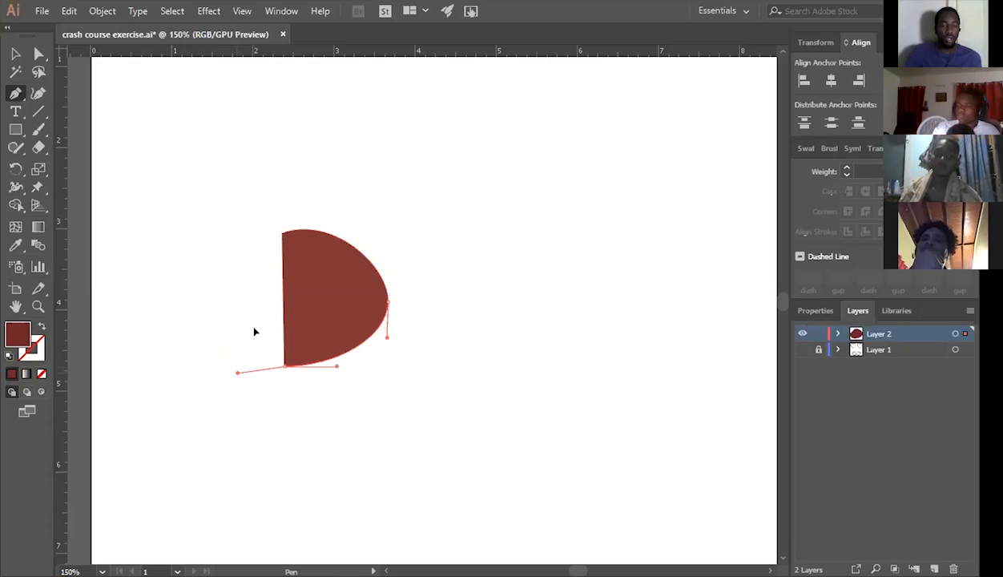
drag(238, 373, 250, 348)
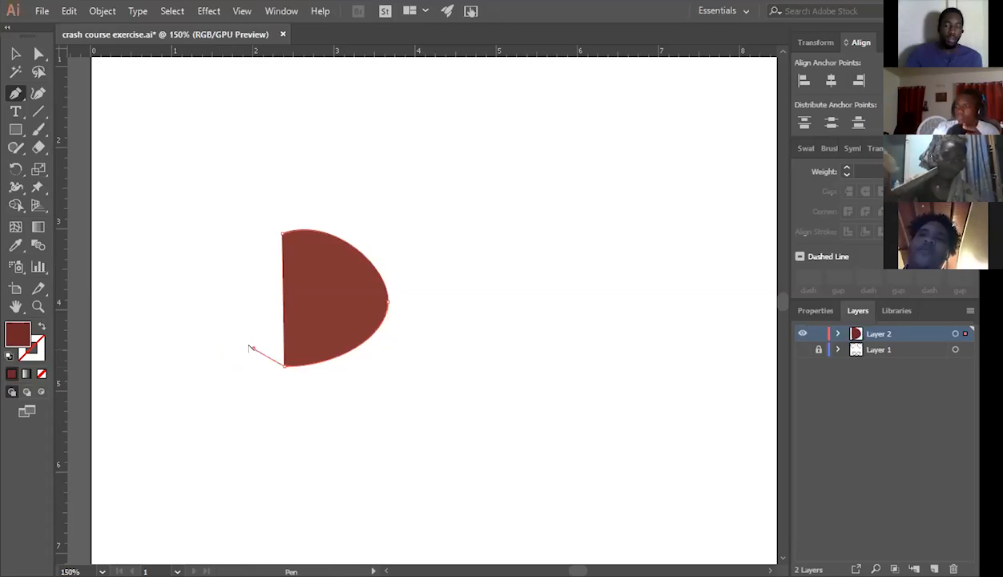
drag(252, 348, 256, 346)
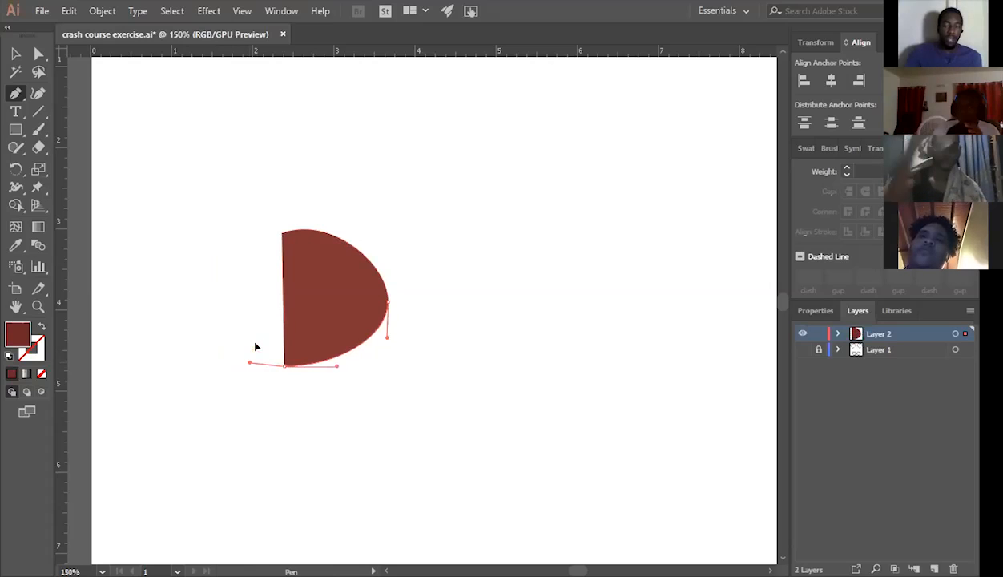
key(ctrl+z)
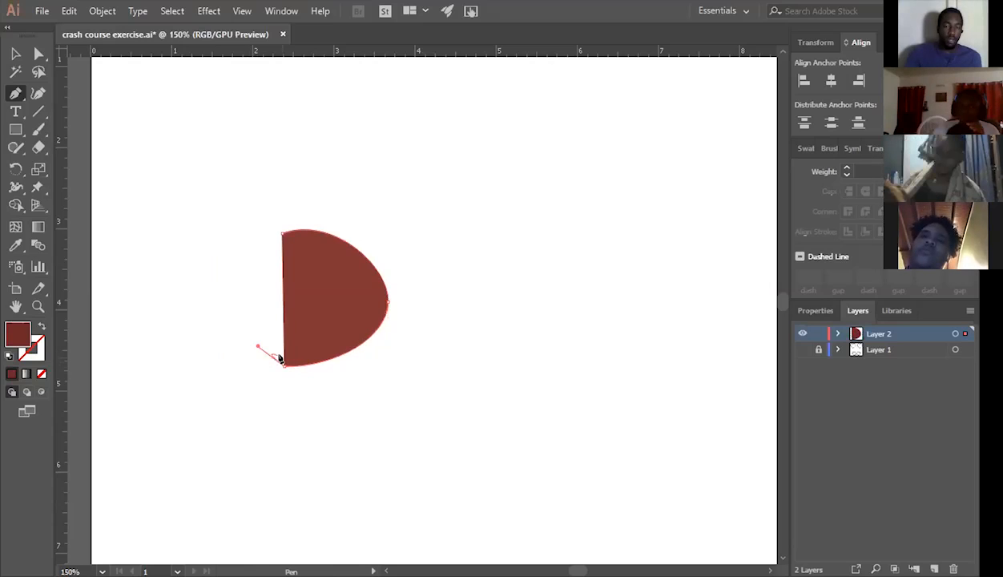
Try curved left anchor points using a shortened, angled outgoing handle at the bottom anchor, undoing each attempt.
drag(256, 286, 270, 258)
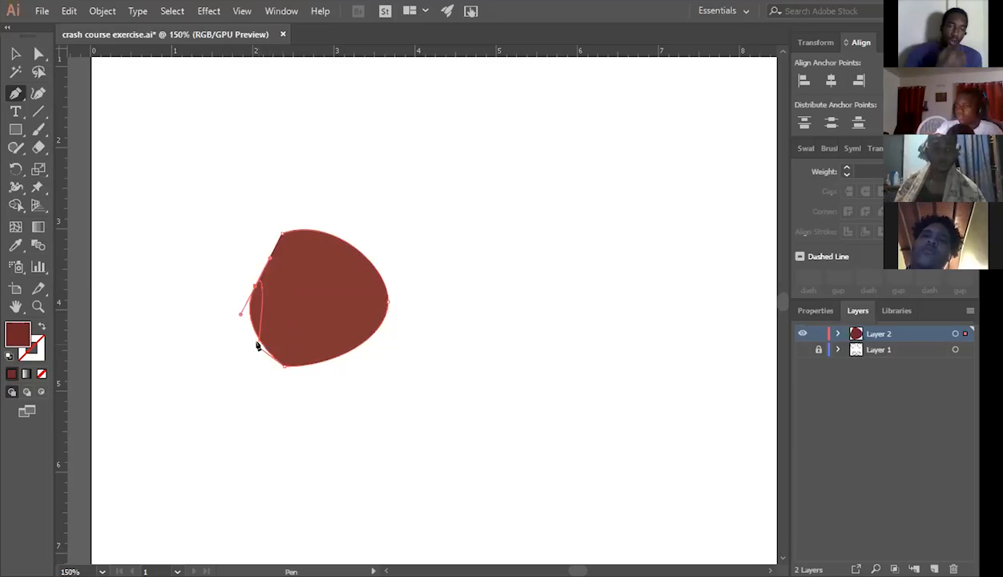
key(ctrl+z)
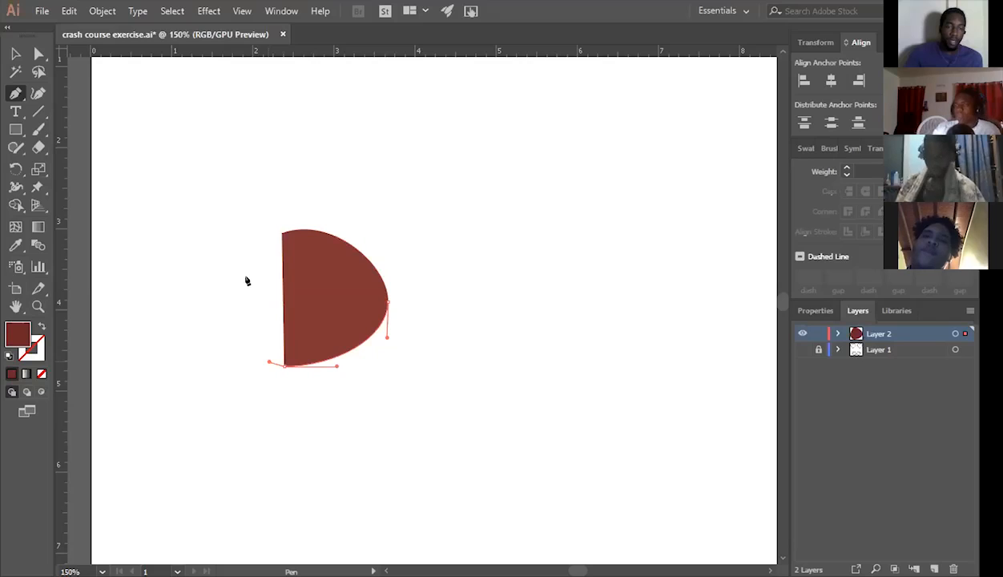
drag(247, 280, 256, 212)
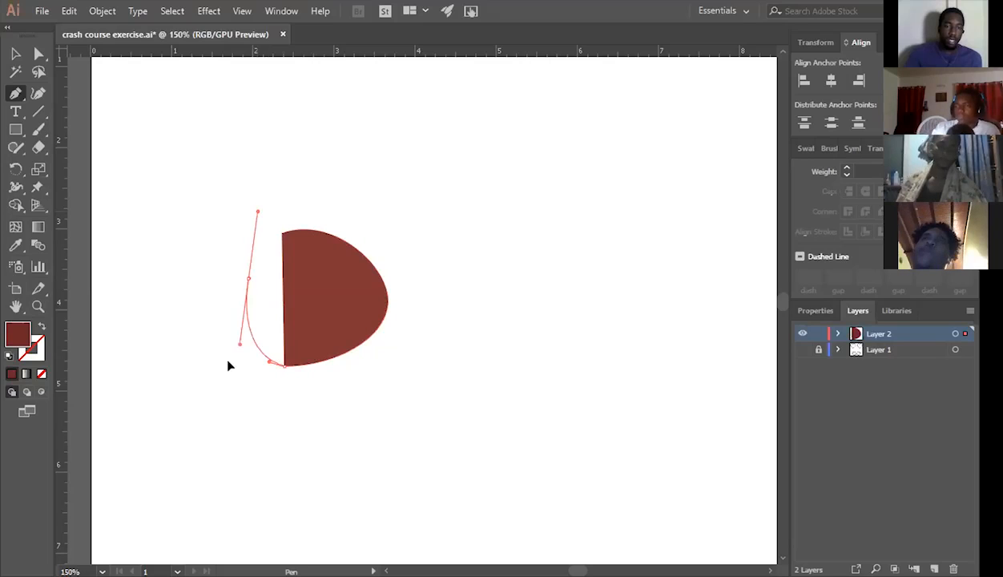
key(ctrl+z)
key(ctrl+z)
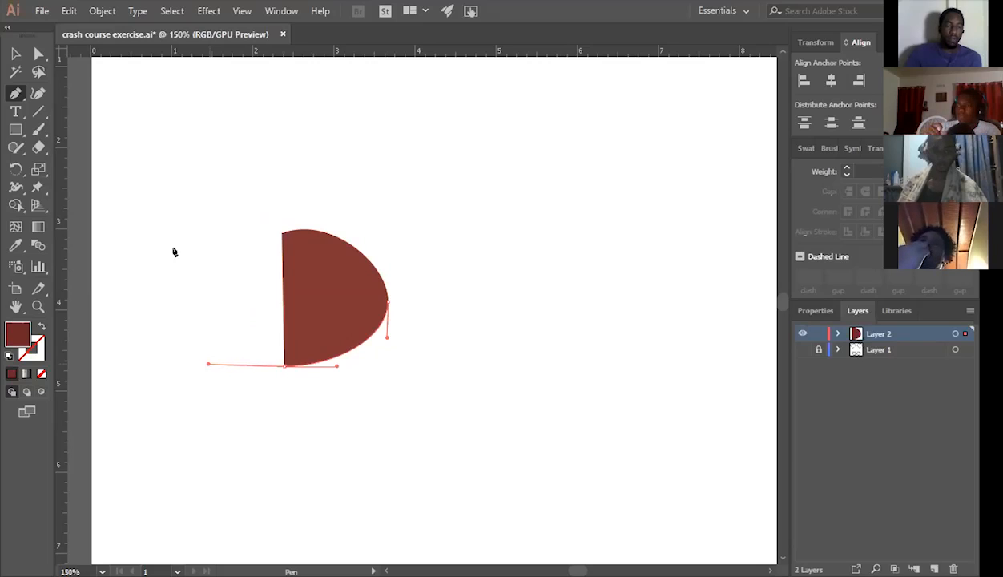
Try lengthening the bottom anchor's horizontal outgoing handle for a wider curve, and undo back to its original handle.
click(191, 273)
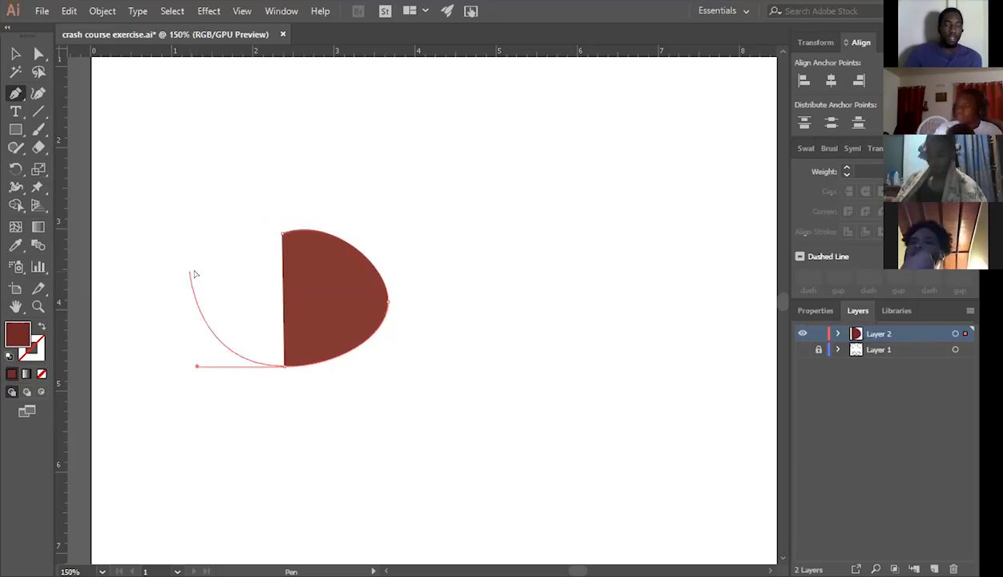
key(ctrl+z)
key(ctrl+z)
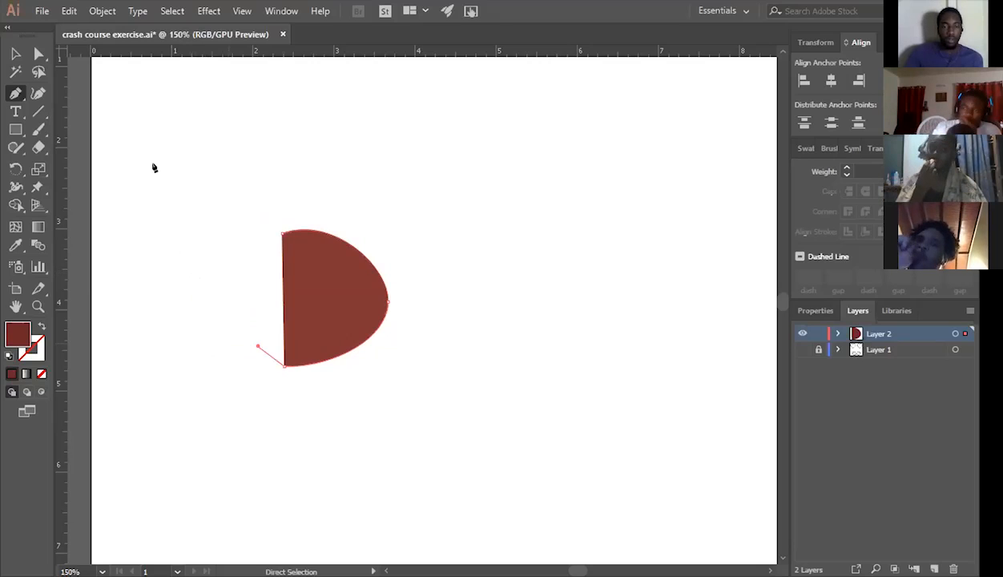
key(ctrl+z)
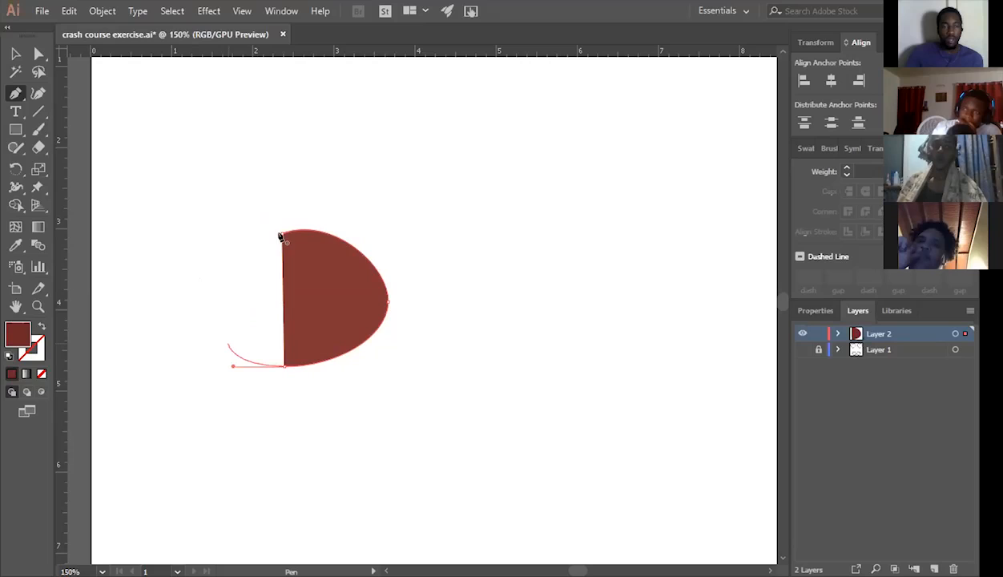
Add a corner anchor point on the shape's left side, close the path at the top starting anchor, and select the corner.
click(280, 237)
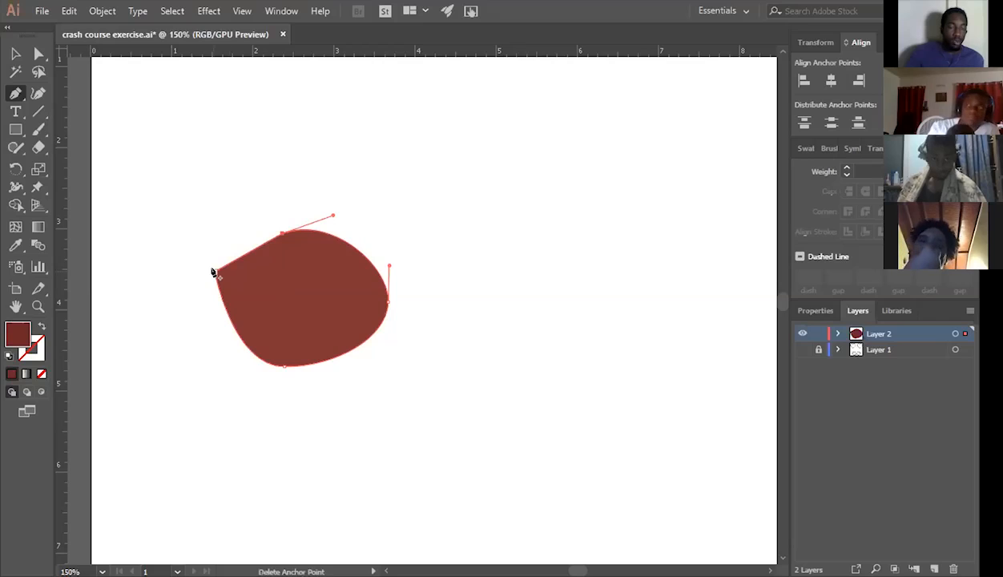
key(ctrl)
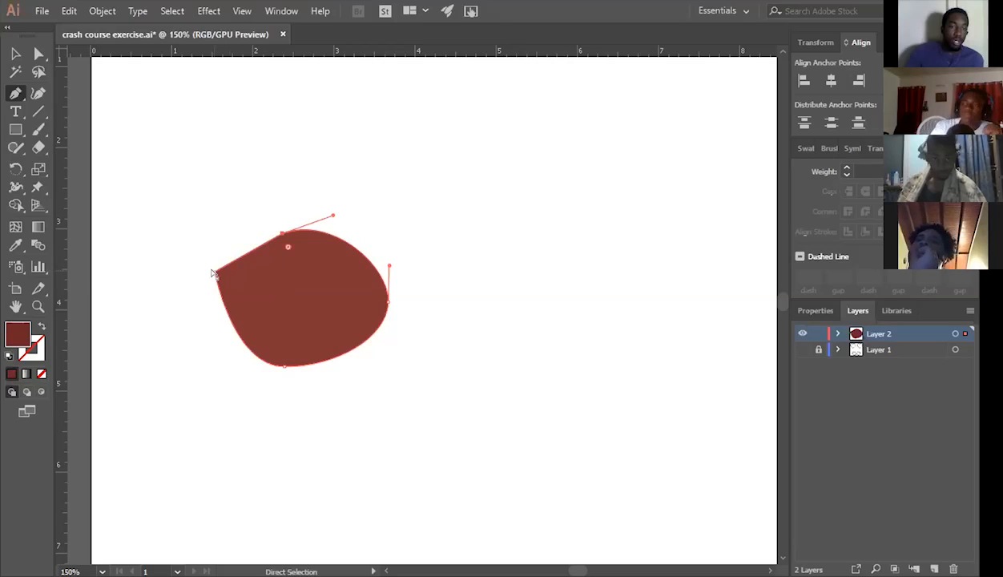
ctrl+click(214, 274)
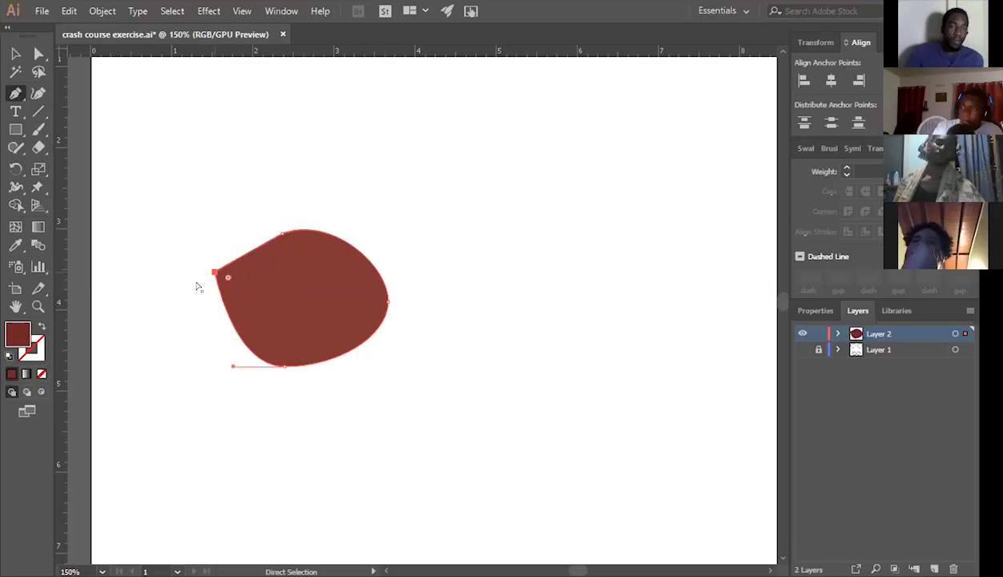
Try converting the left corner anchor into a smooth point by pulling out angled handles, and undo the conversion.
key(ctrl+z)
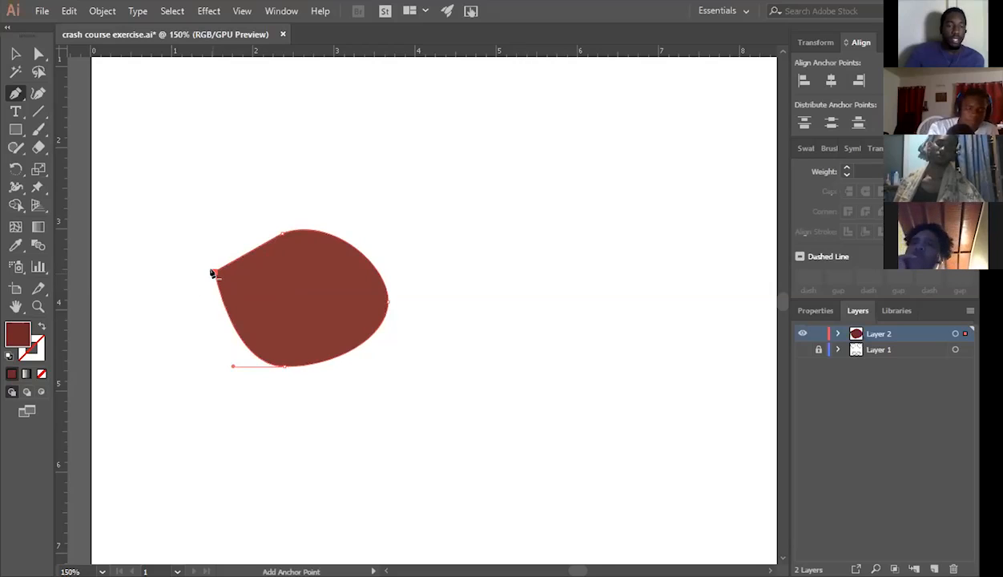
key(minus)
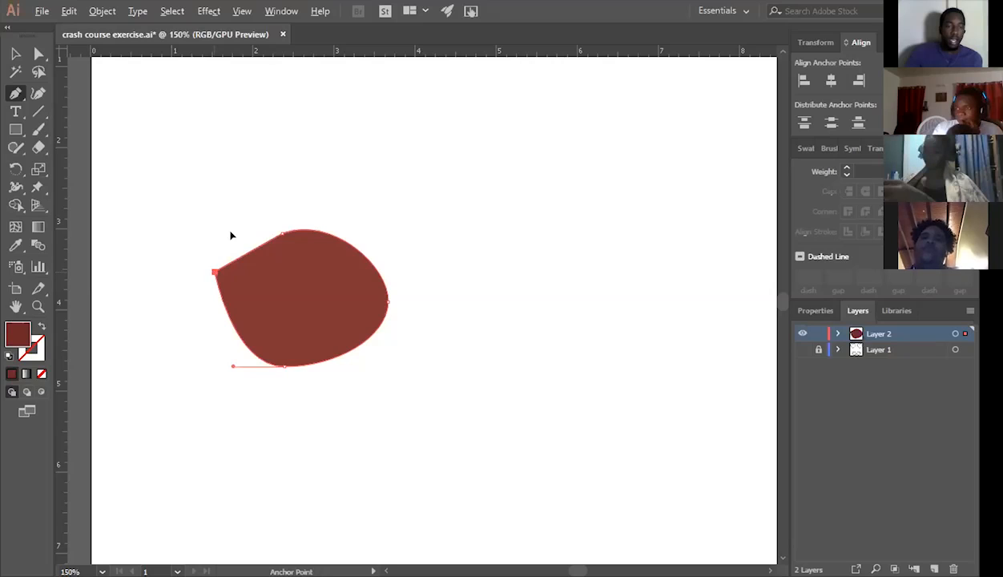
drag(213, 272, 235, 227)
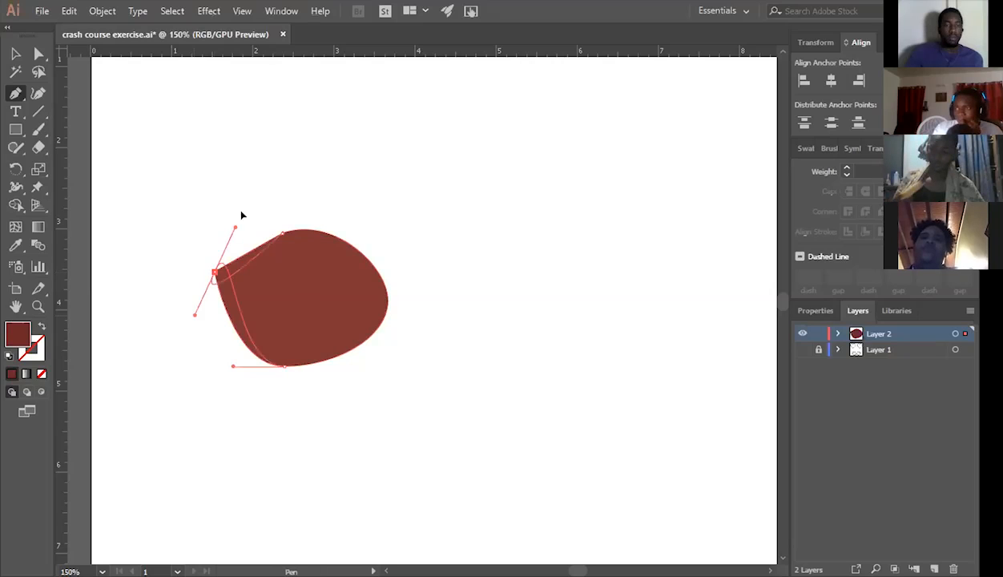
drag(241, 215, 235, 228)
key(ctrl+z)
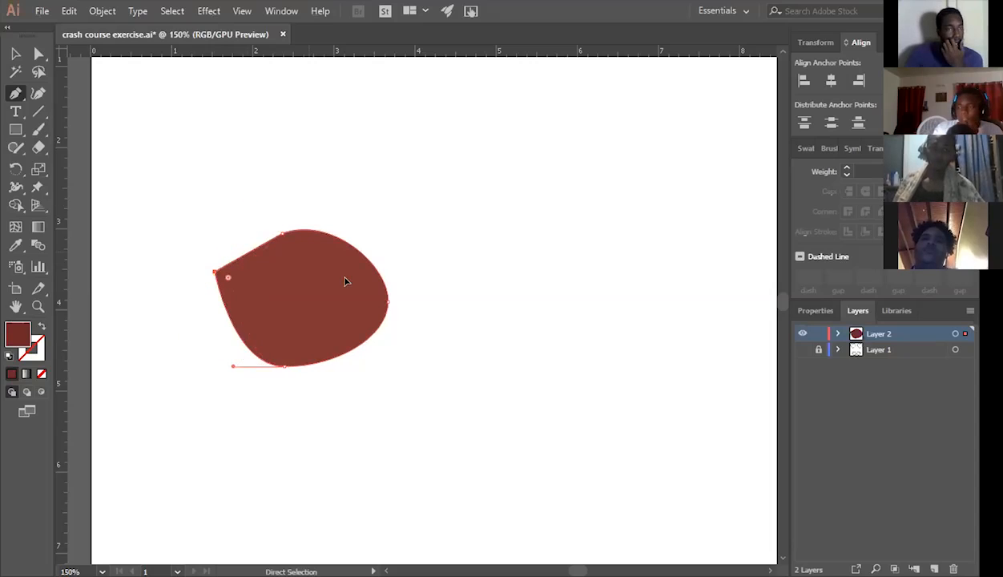
Select the entire Pen-drawn shape and delete it from the artboard.
key(v)
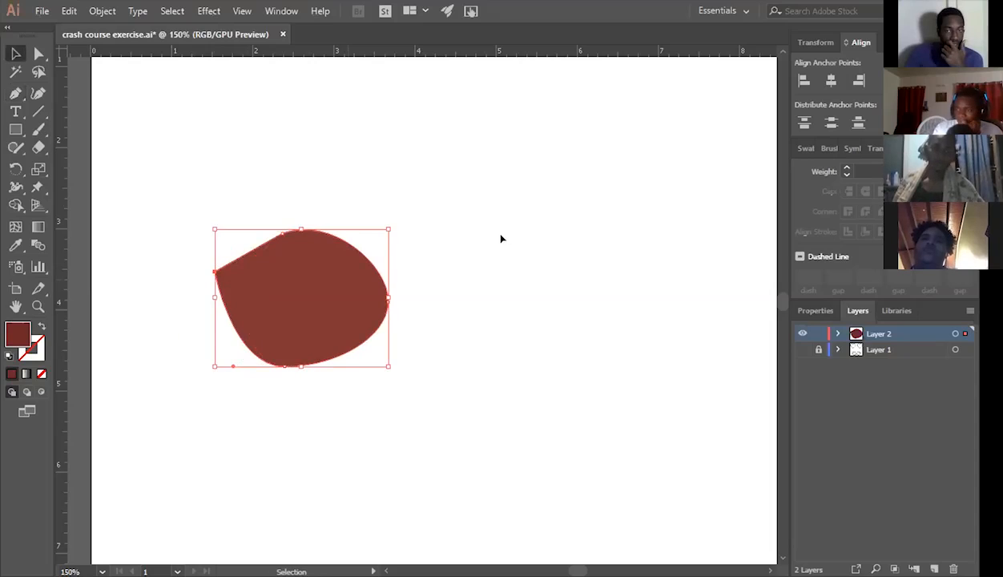
key(ctrl+a)
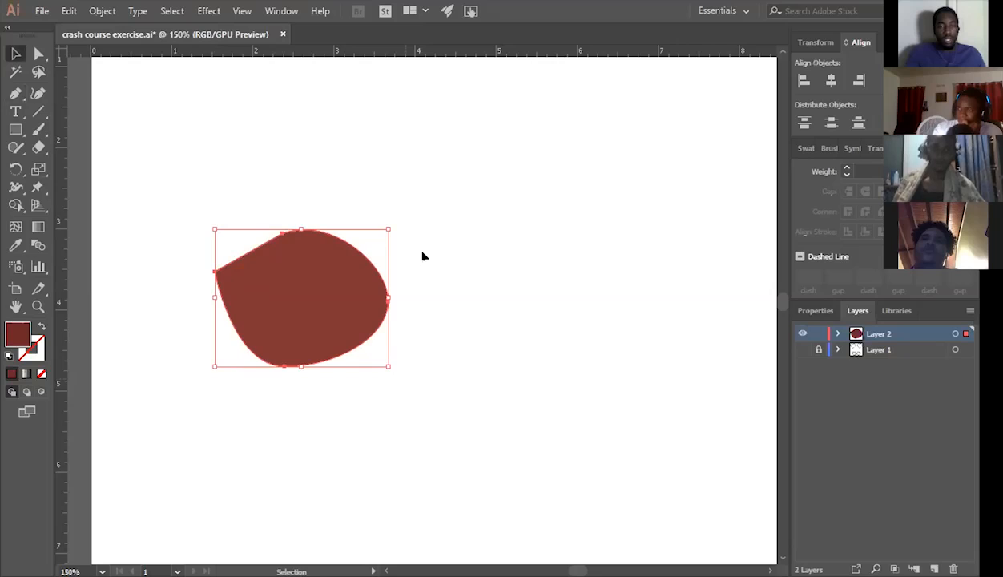
key(Delete)
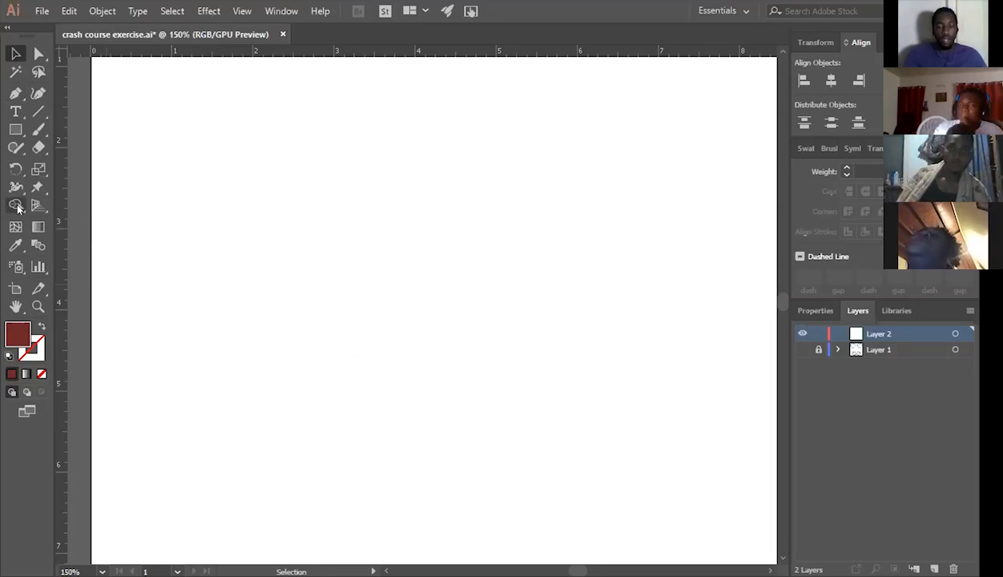
Draw a dark red filled square about 2.6 in wide on the empty artboard and activate the Ellipse tool.
click(17, 129)
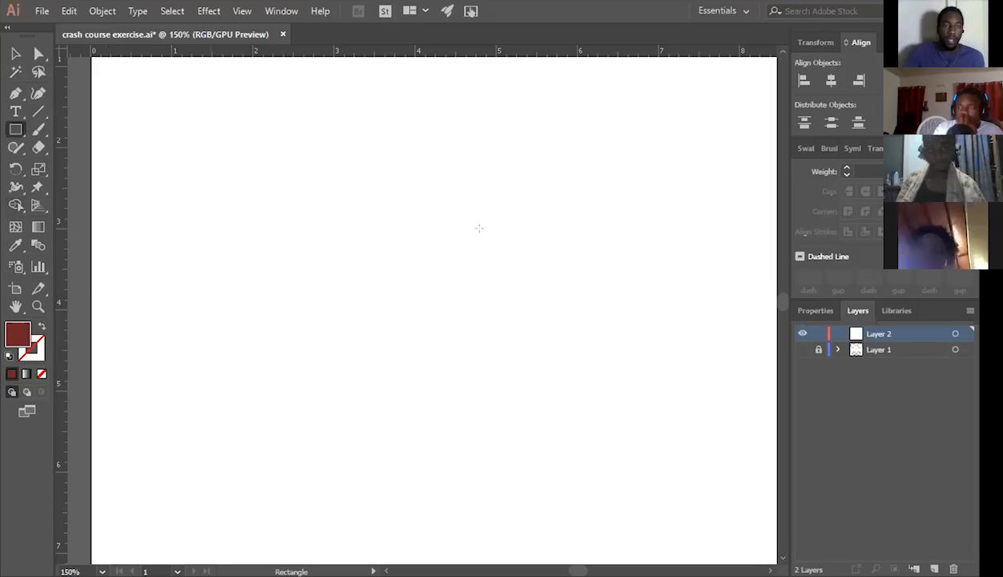
key(ctrl+z)
key(l)
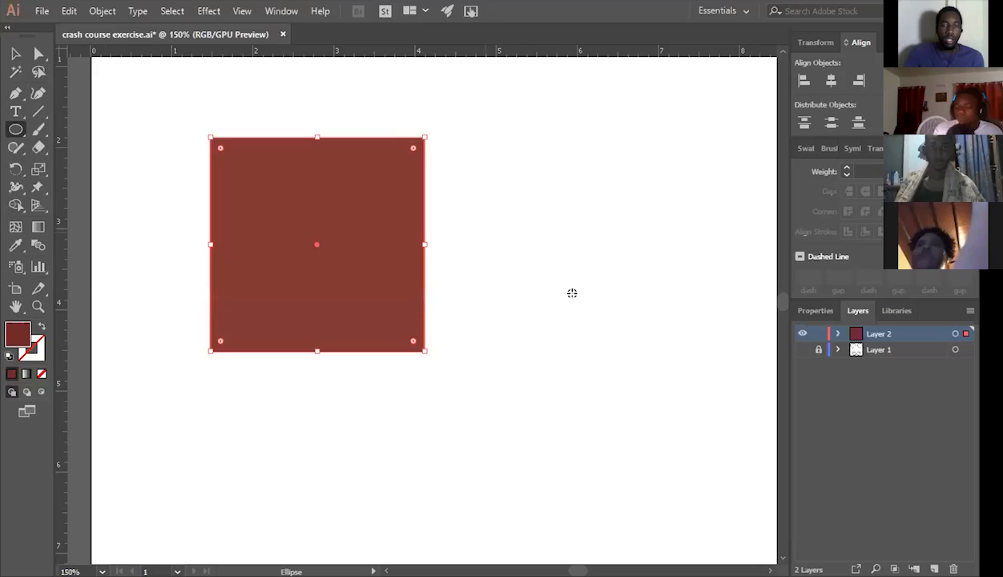
Draw a dark red circle about 2.2 in wide beside the square and move it over the square's right edge.
drag(484, 234, 572, 293)
drag(480, 233, 483, 264)
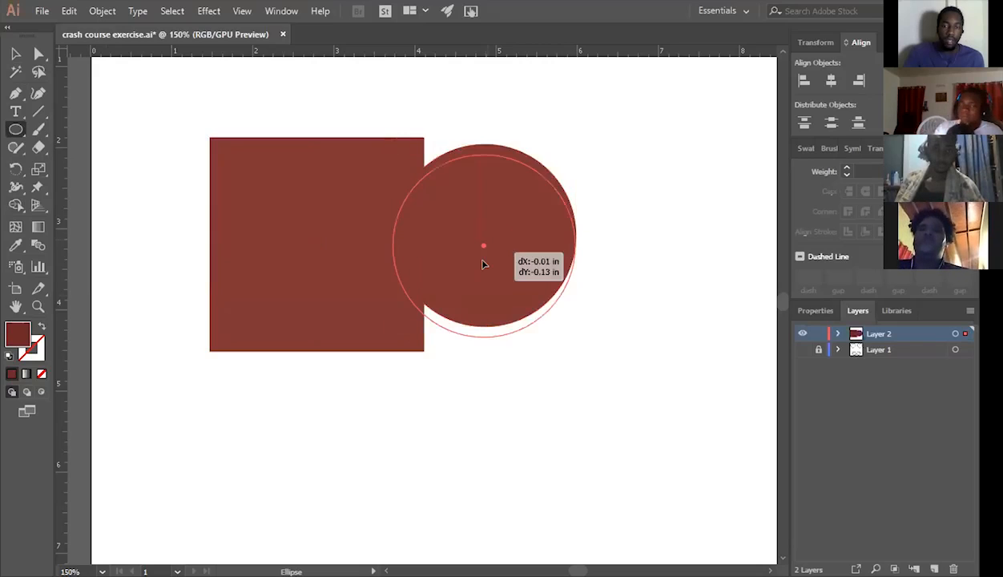
drag(423, 268, 510, 163)
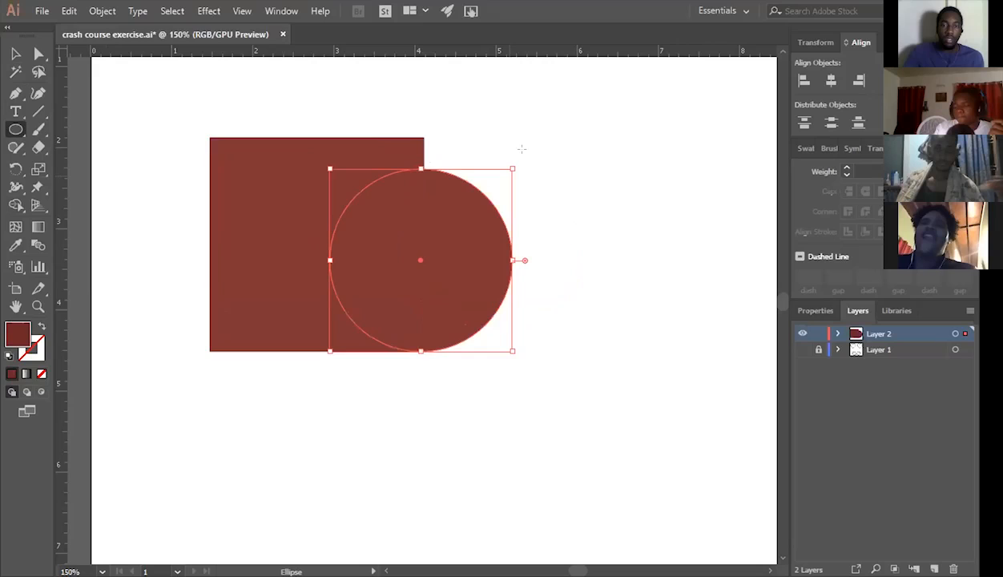
Enlarge the circle to the square's full height and shift it slightly left over the square.
drag(512, 168, 543, 137)
click(11, 54)
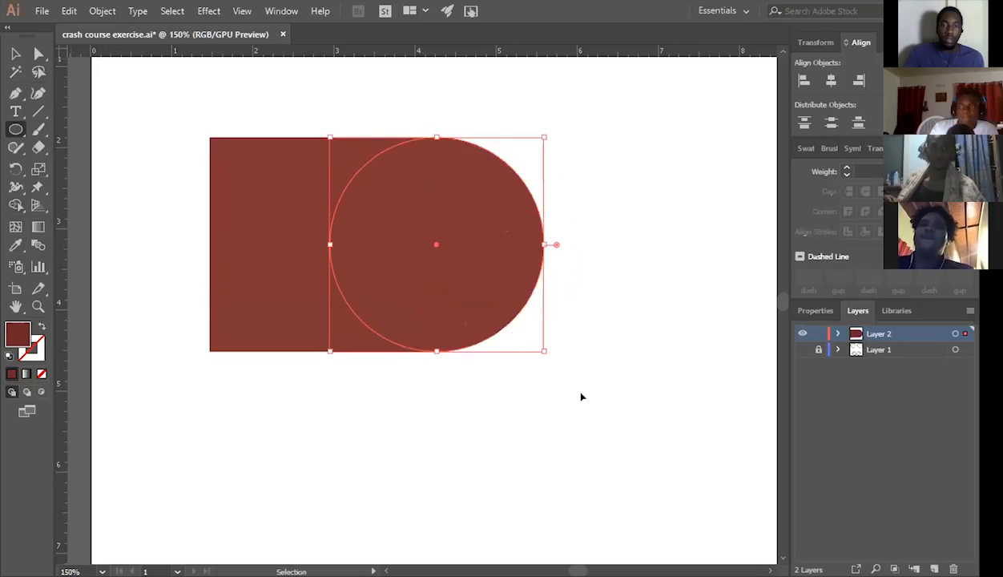
key(ctrl+a)
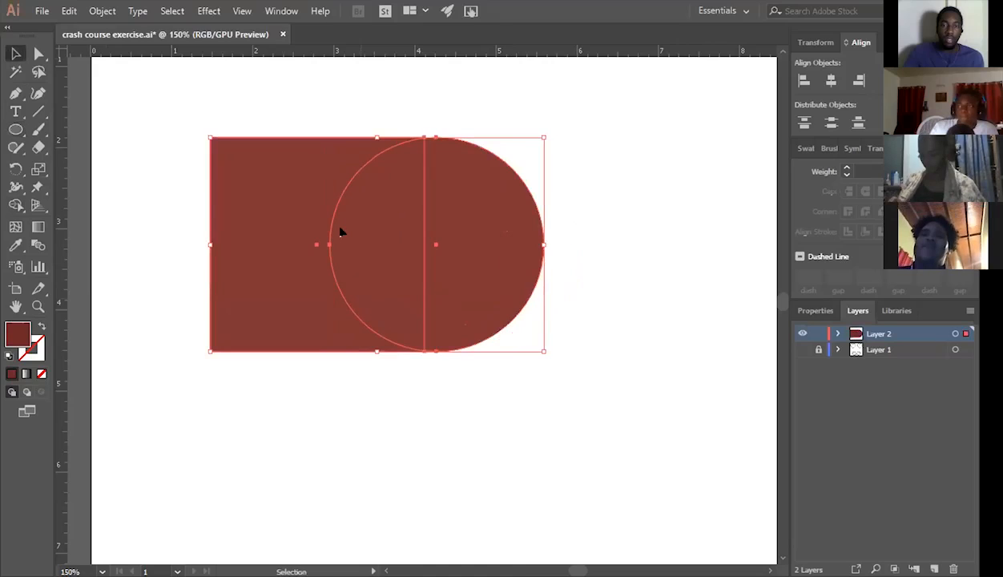
click(633, 384)
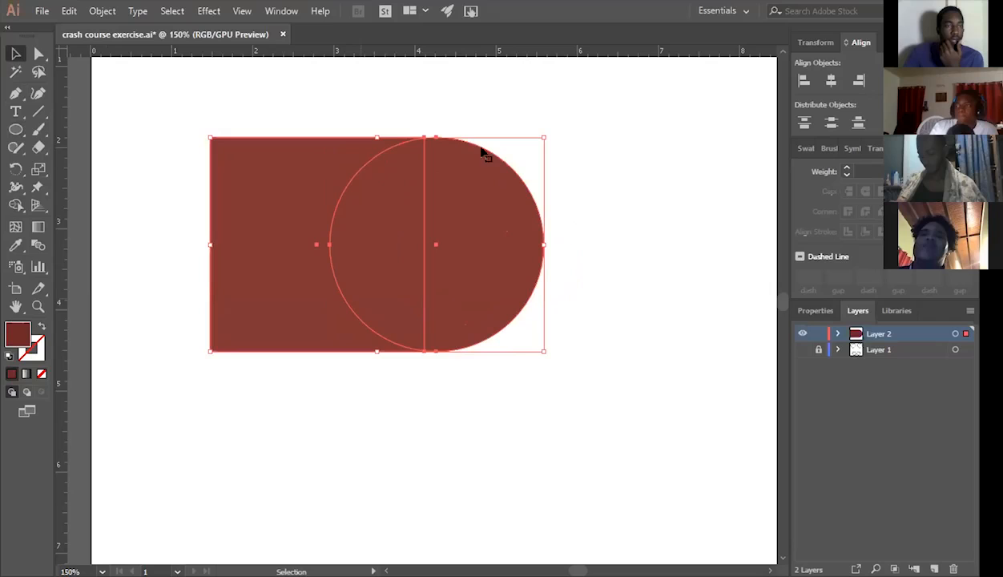
click(485, 154)
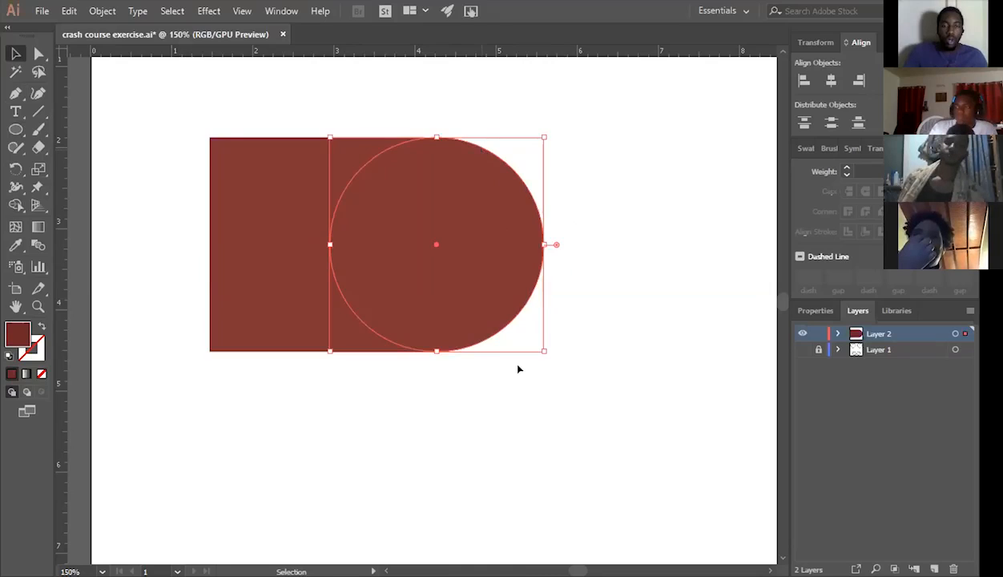
click(164, 83)
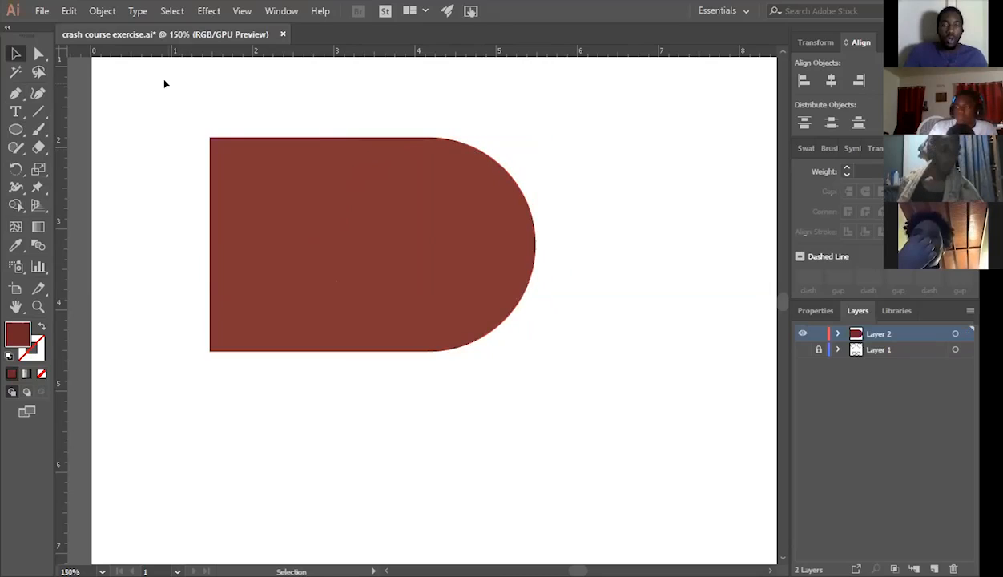
Select the square and circle and remove their overlapping area with the Shape Builder tool.
key(ctrl+a)
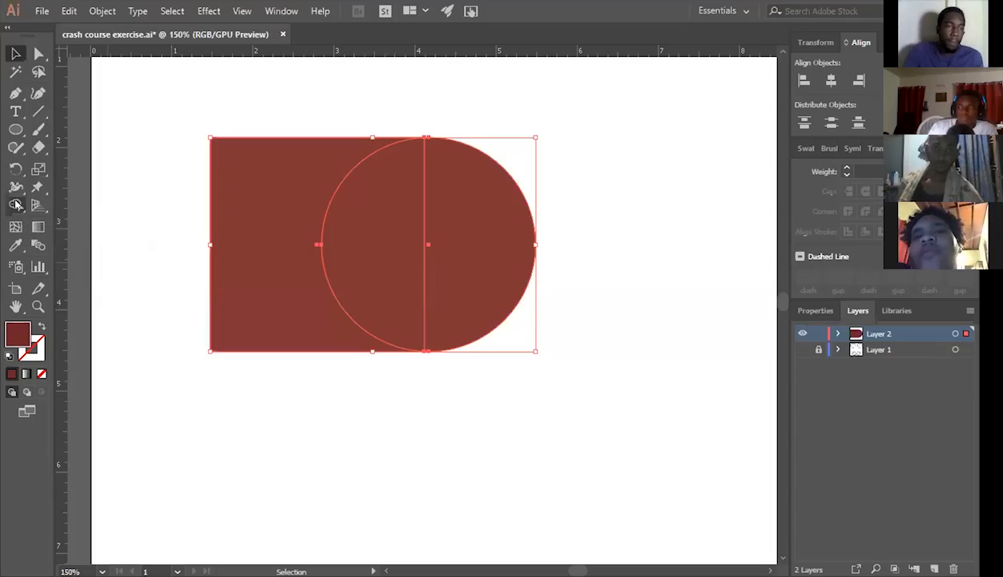
click(16, 205)
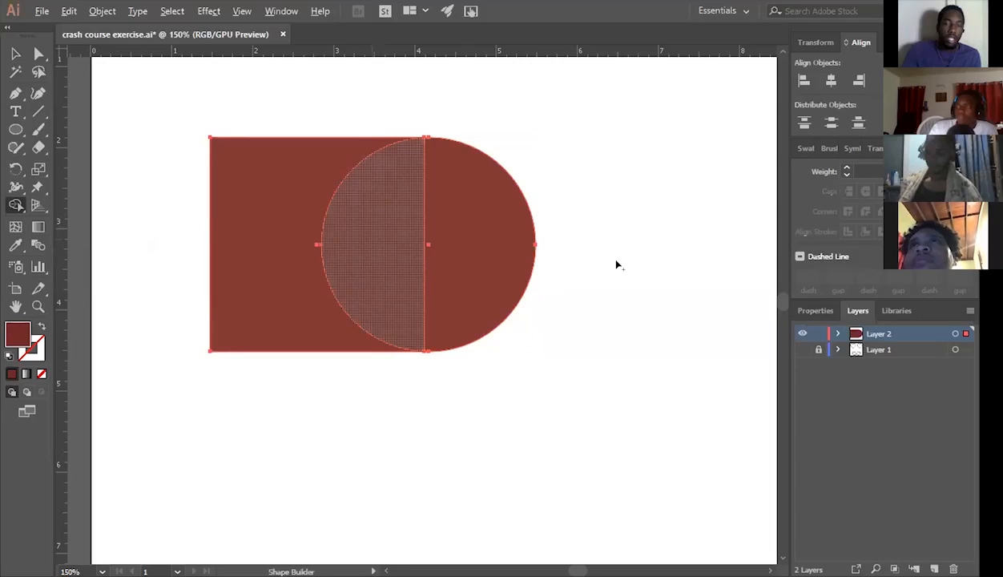
key(ctrl+shift+z)
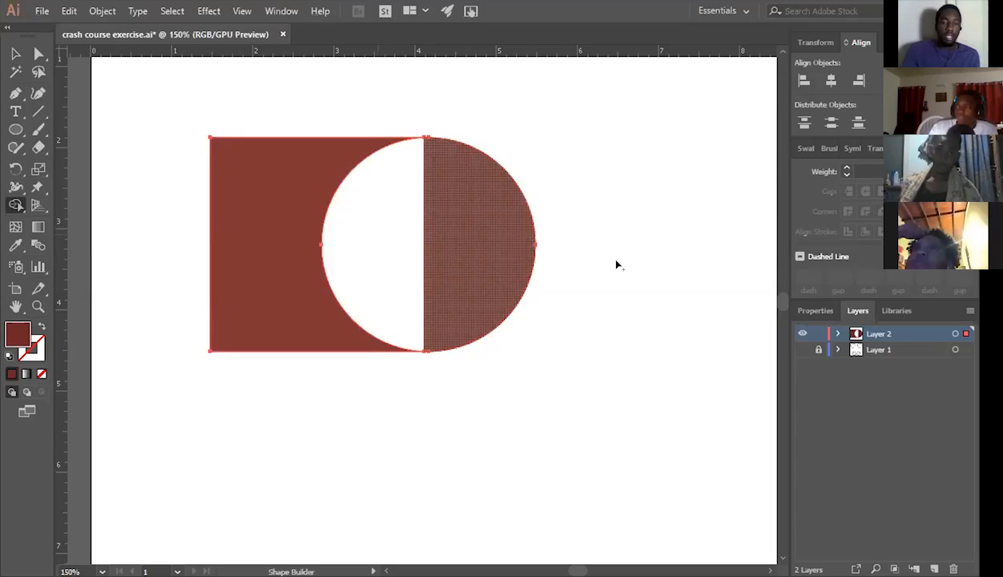
key(v)
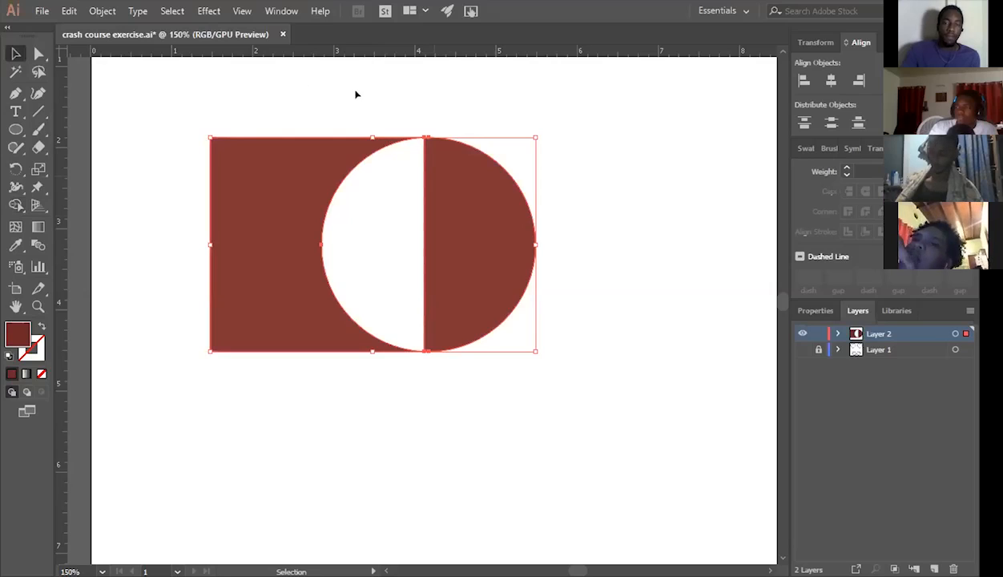
click(352, 96)
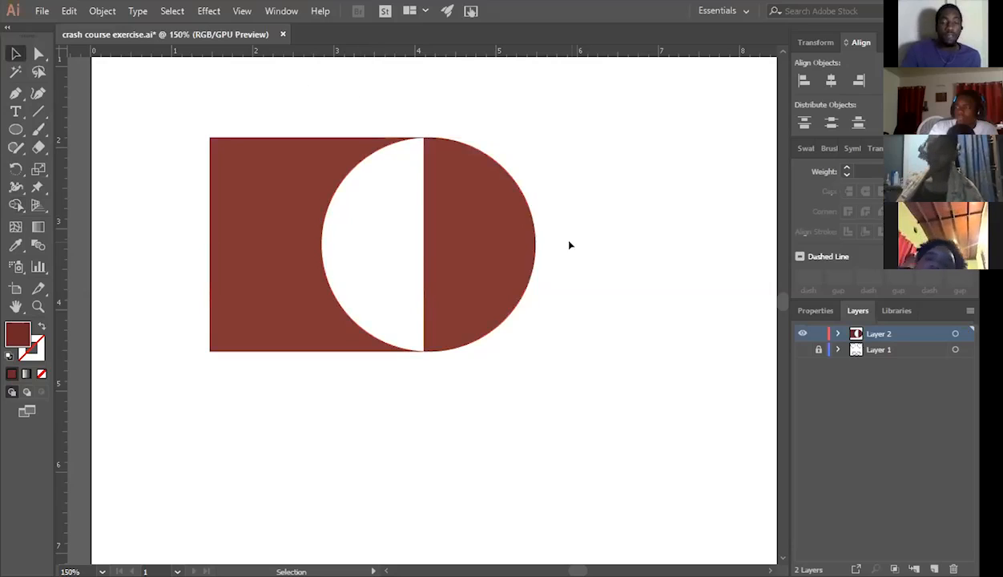
Undo the removal of the overlap and reselect both the square and the circle.
key(a)
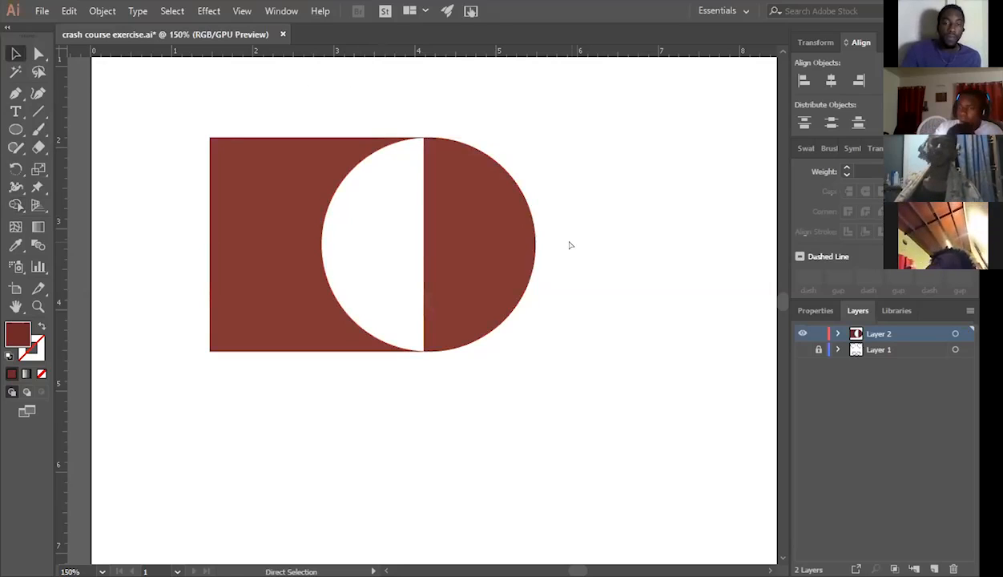
key(ctrl+z)
drag(346, 105, 488, 360)
key(v)
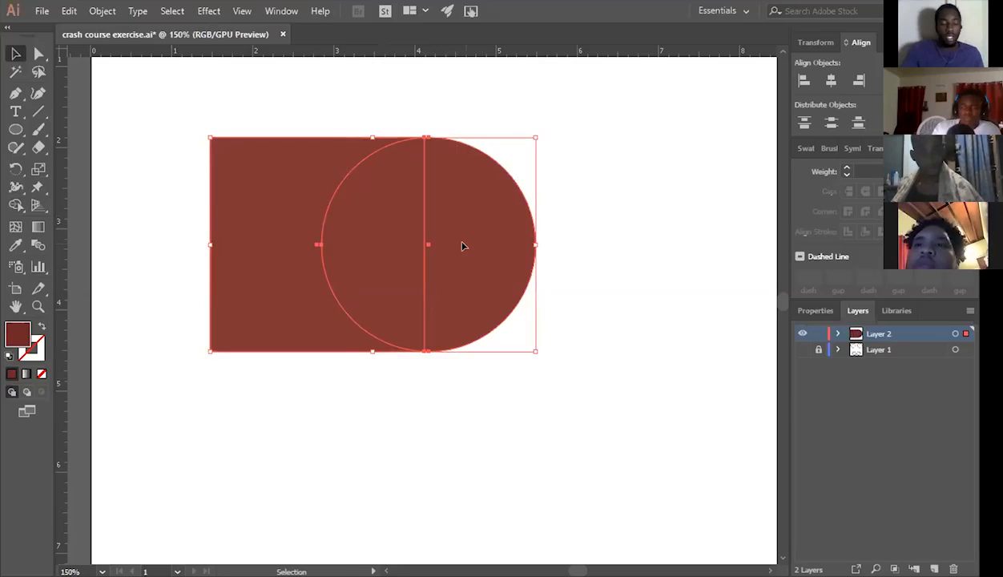
Merge all regions of the square and circle into one shape with the Shape Builder tool.
key(shift+m)
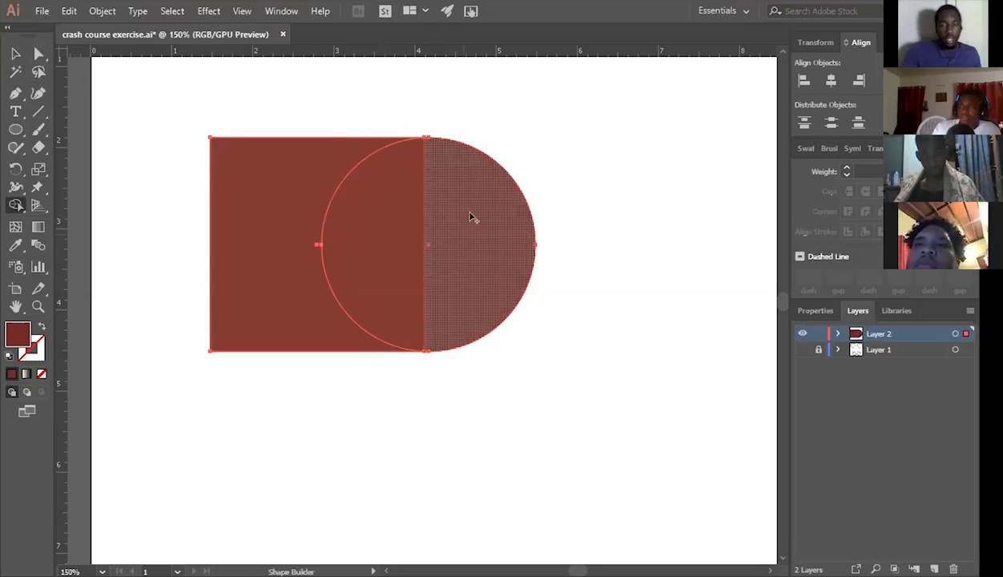
drag(471, 215, 381, 213)
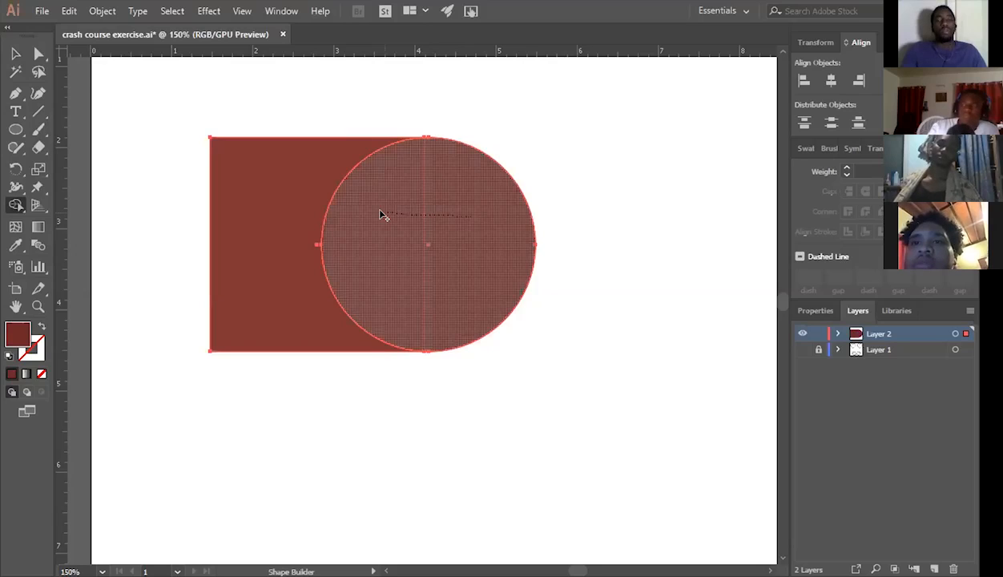
drag(381, 213, 423, 228)
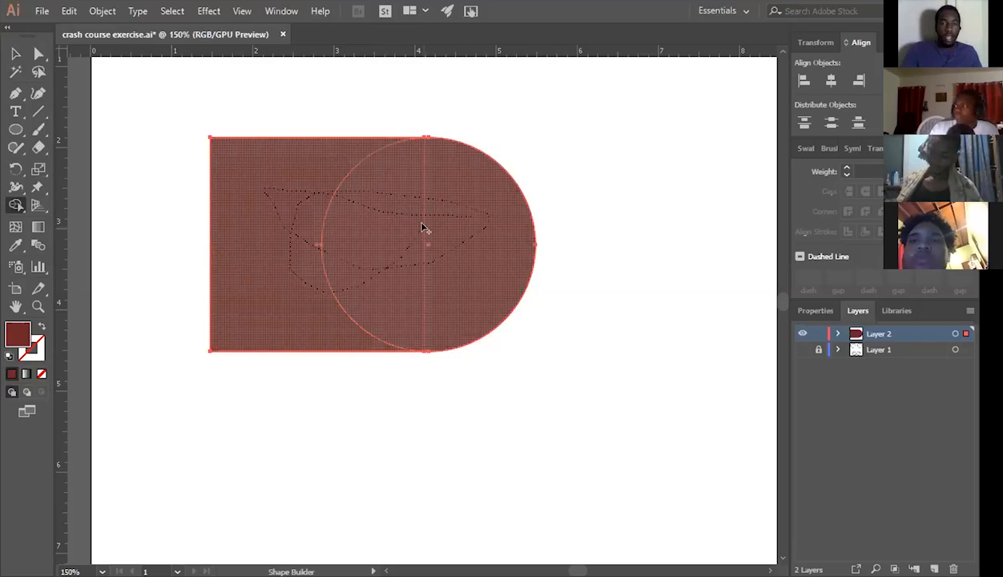
drag(475, 275, 476, 275)
key(v)
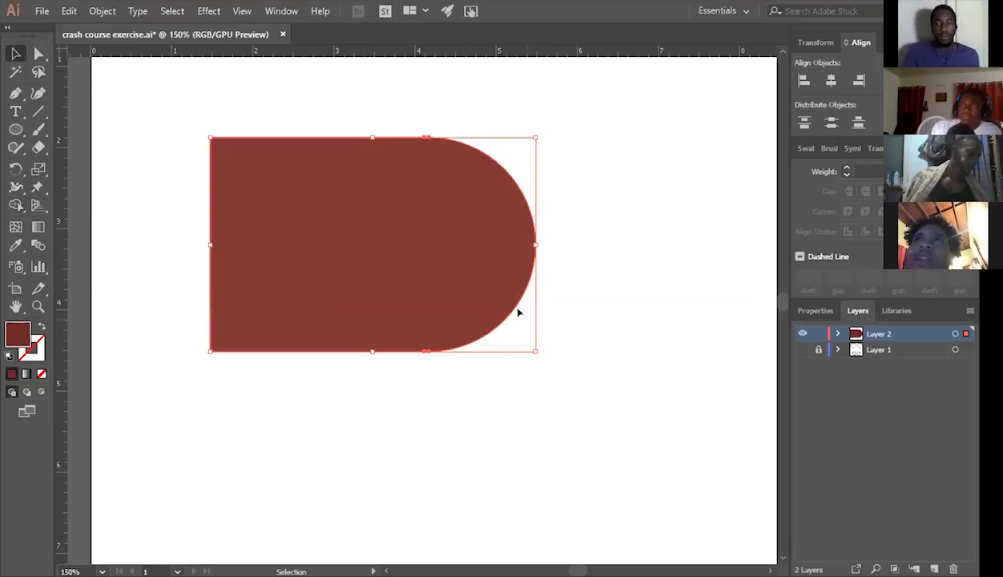
Try moving the merged shape around as one object, shifting it slightly to the right.
key(Left)
key(Right)
key(Right)
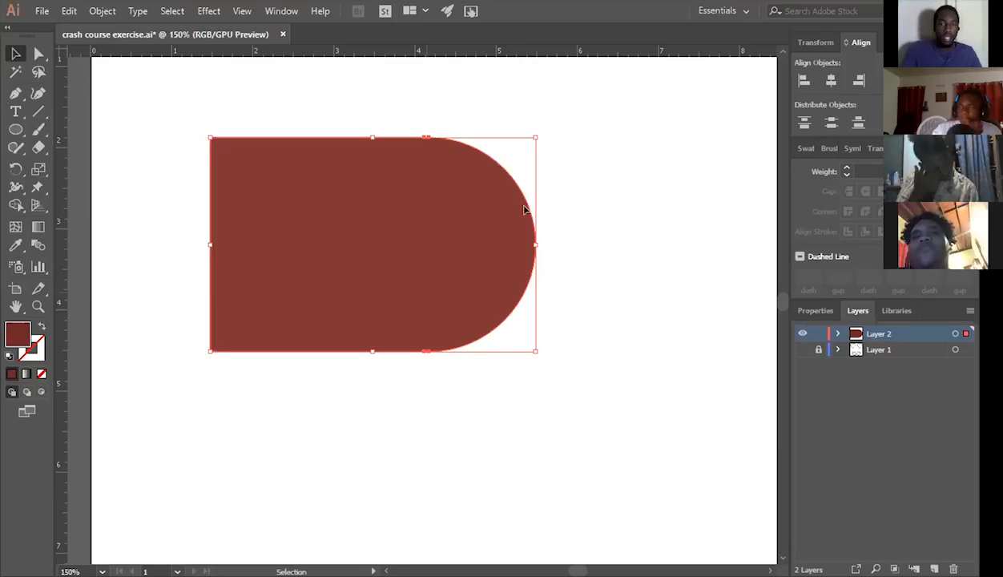
drag(561, 205, 621, 208)
key(ctrl+z)
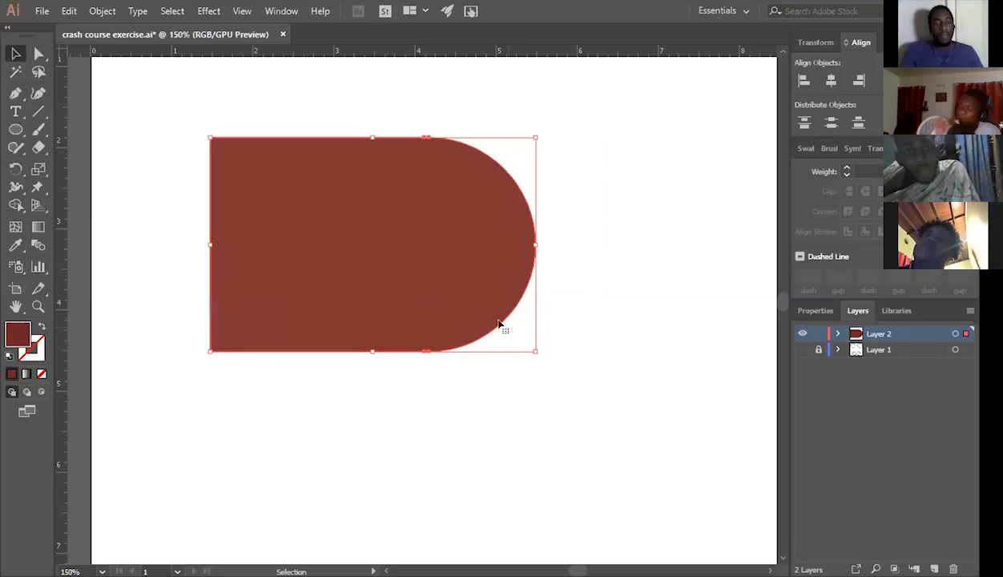
drag(499, 323, 524, 336)
drag(465, 351, 452, 352)
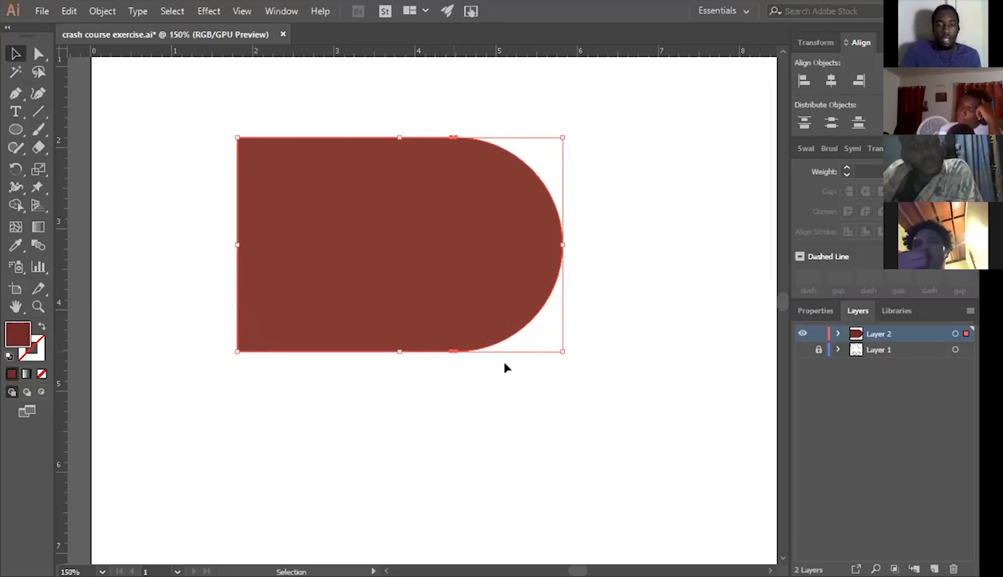
Undo the moves and the merge, and delete both the square and the circle from the artboard.
key(a)
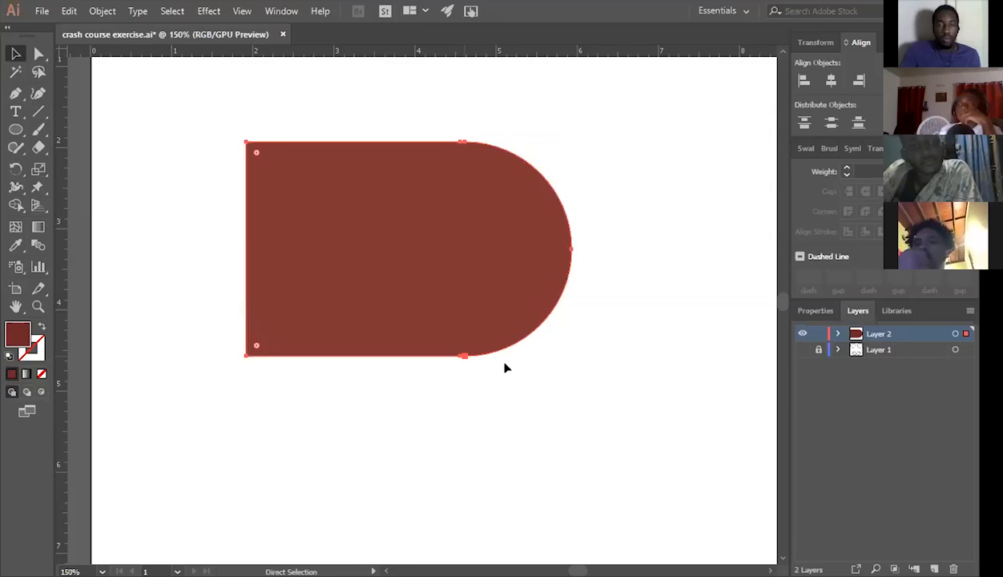
key(ctrl+z)
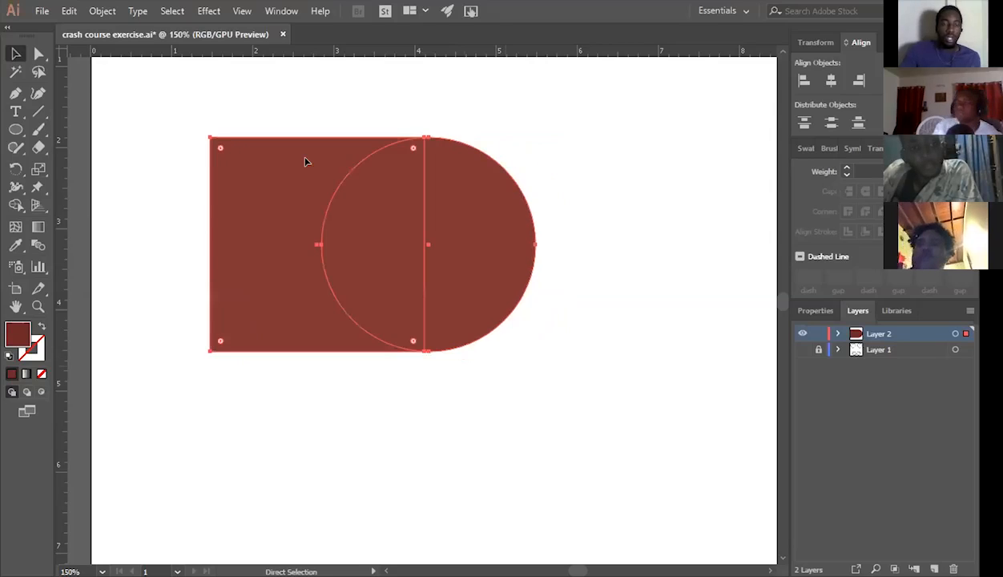
key(v)
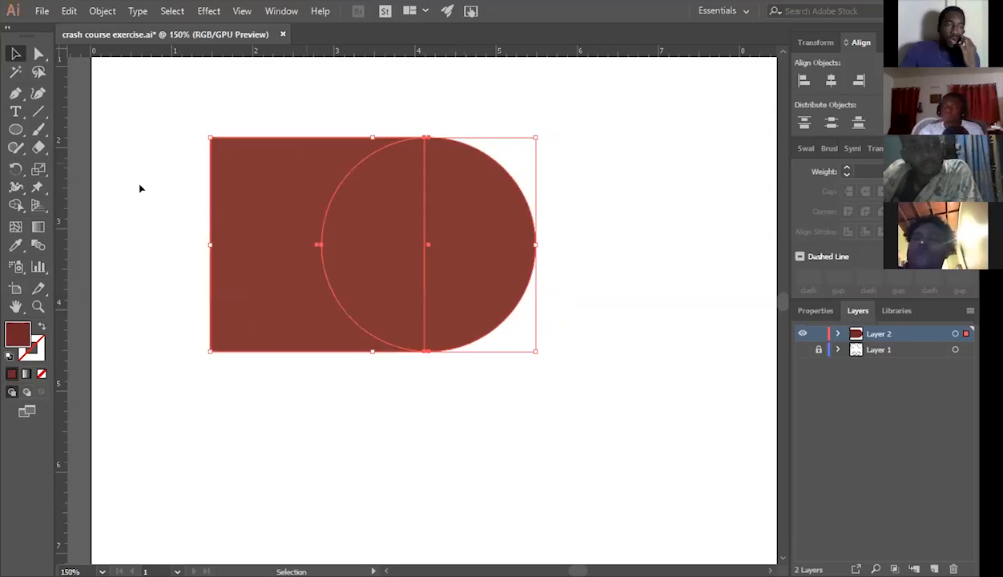
key(Delete)
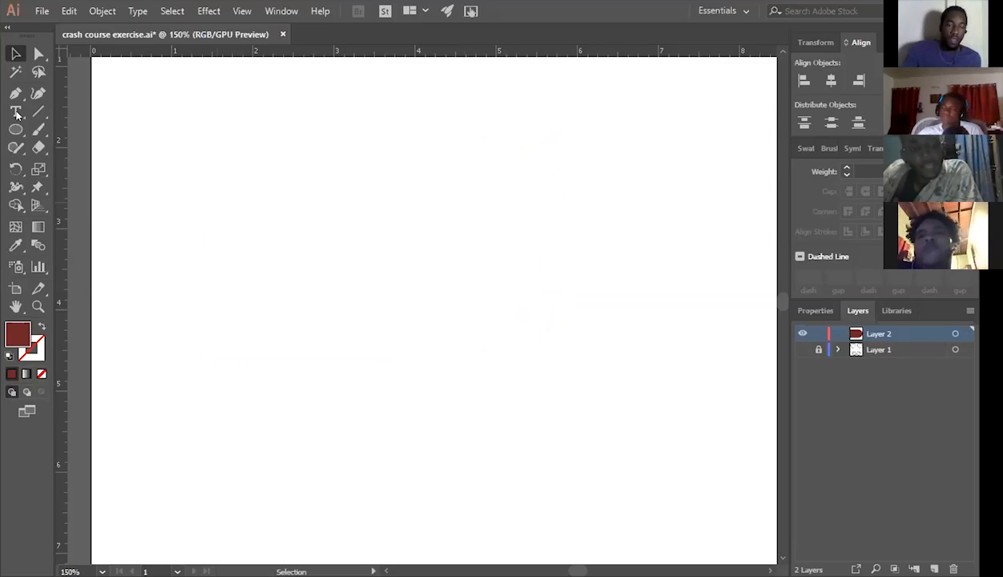
Place the Lorem ipsum placeholder text on the artboard and enlarge it to about 4.1 in wide.
click(16, 114)
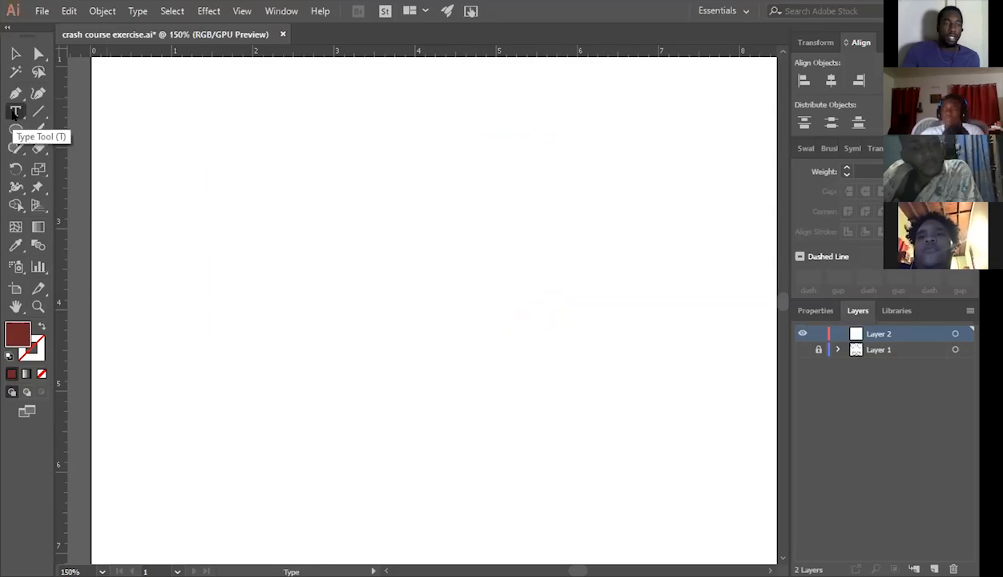
click(304, 245)
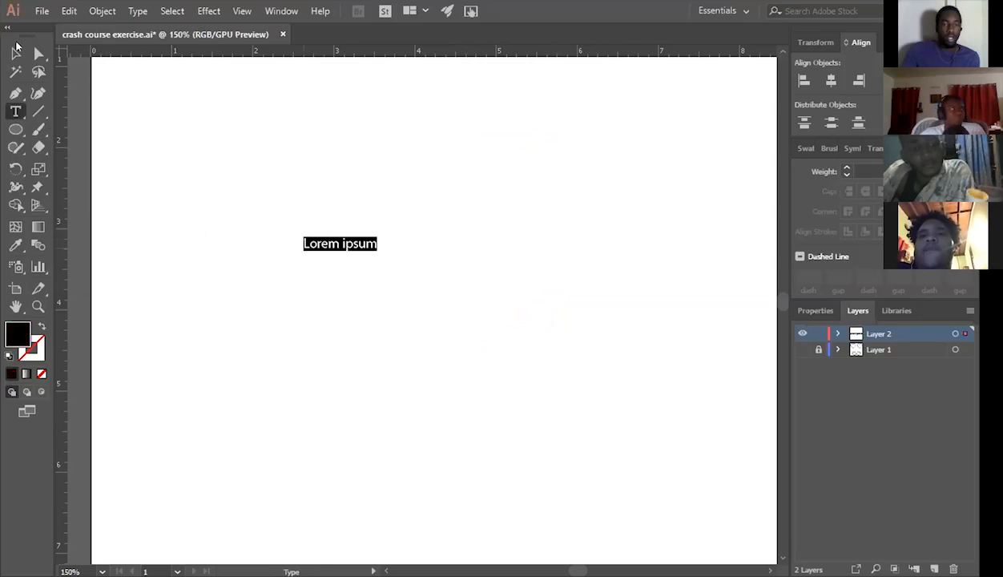
click(16, 50)
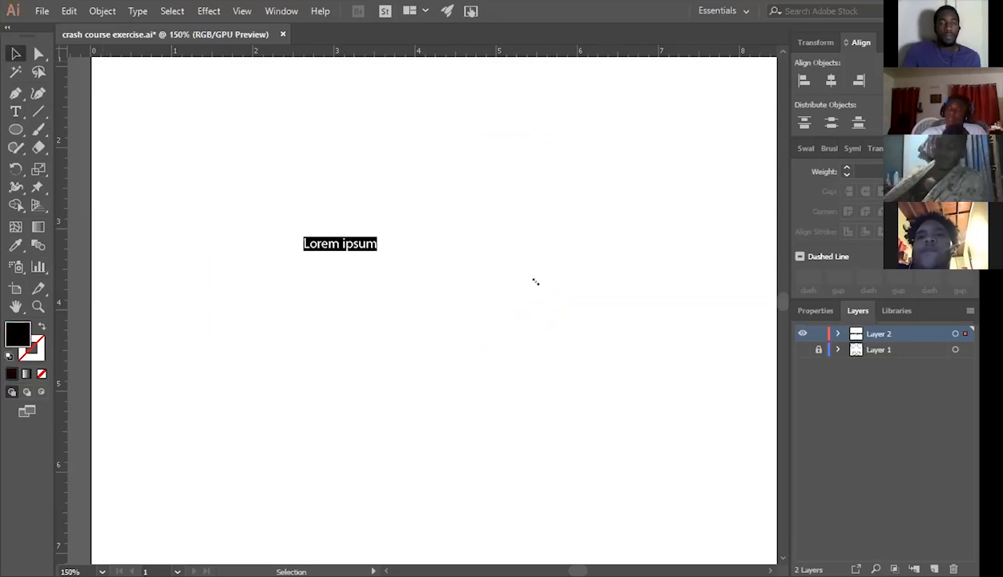
drag(378, 252, 535, 282)
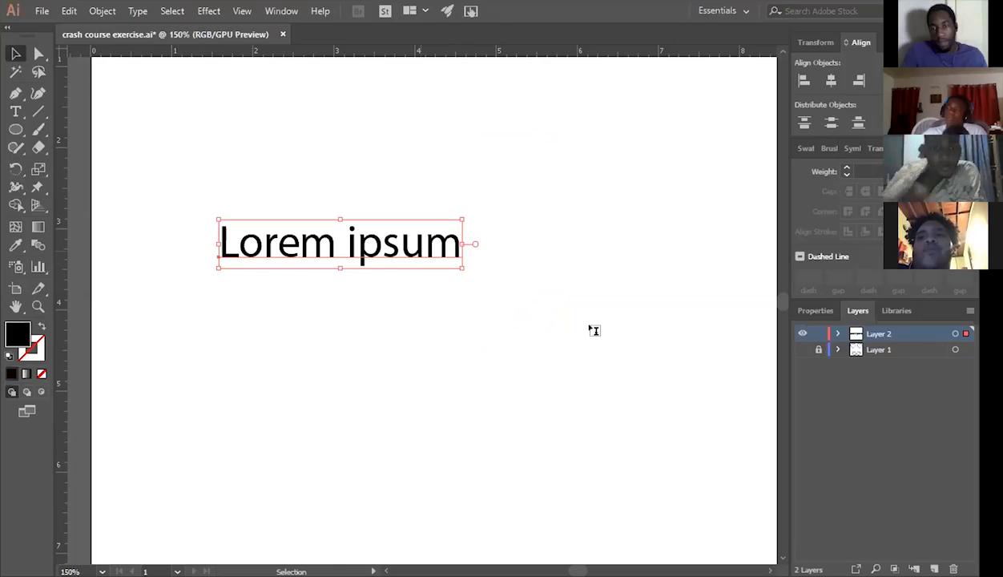
Replace the placeholder text with "Guy" and finish the text editing.
key(t)
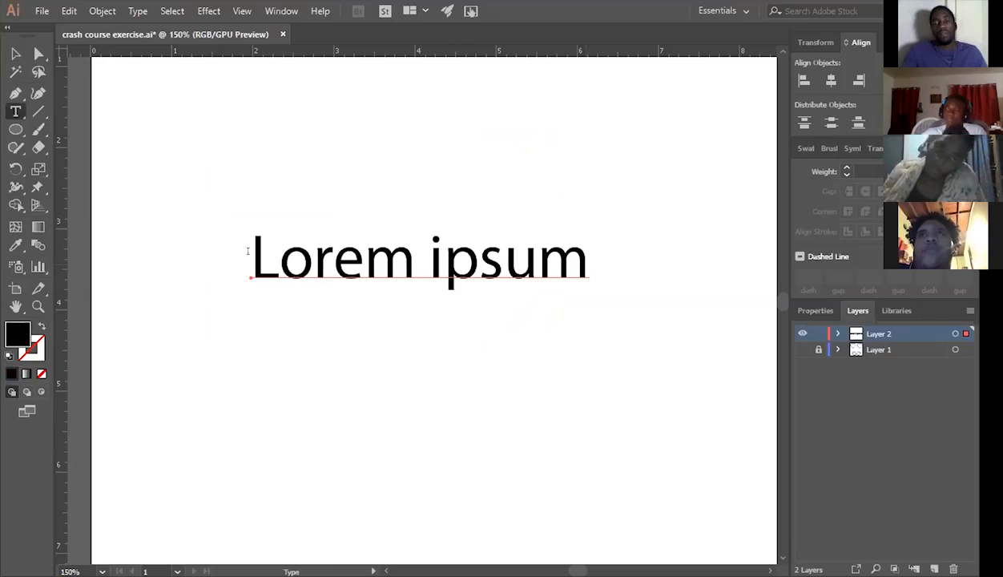
triple_click(252, 259)
text(G)
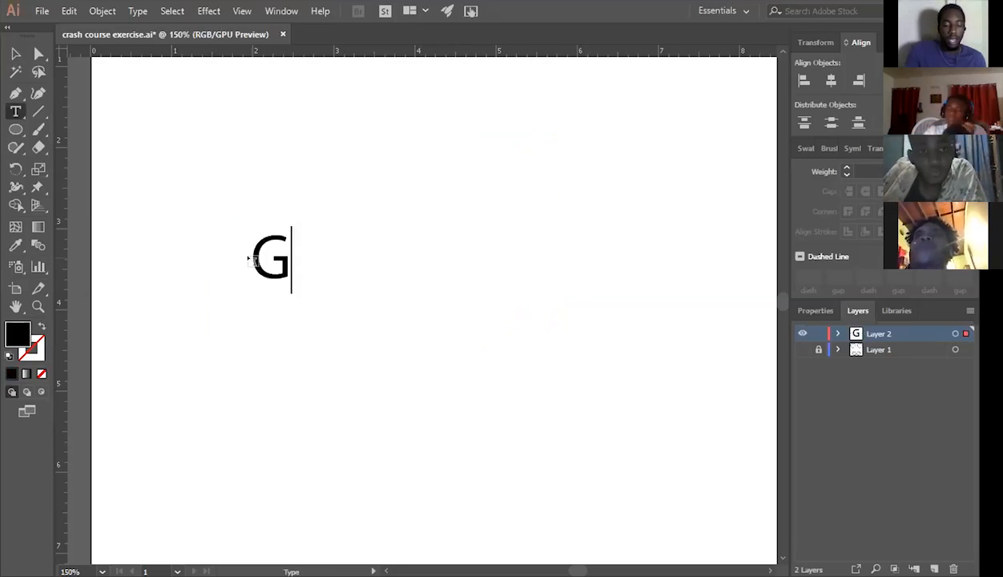
text(uy)
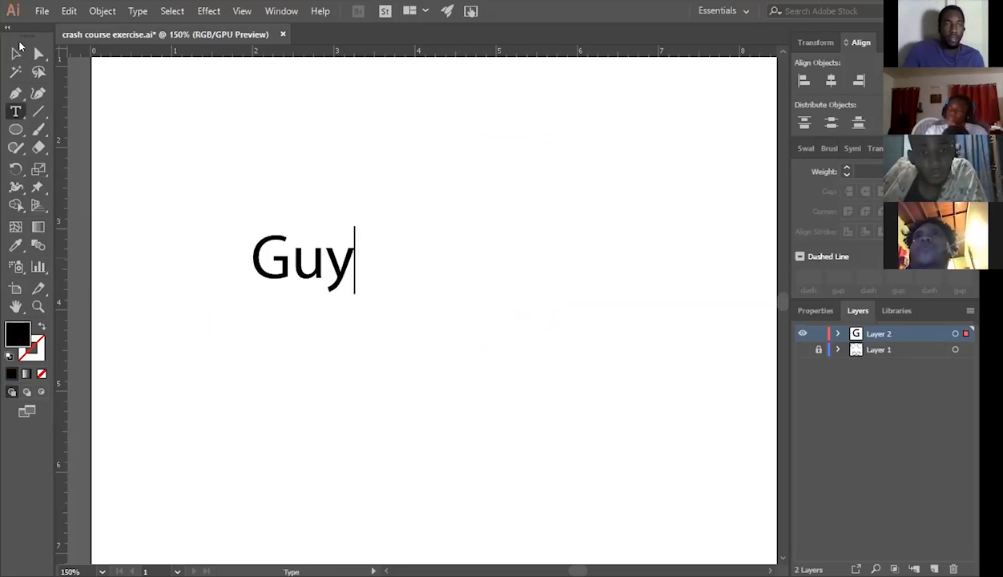
key(Escape)
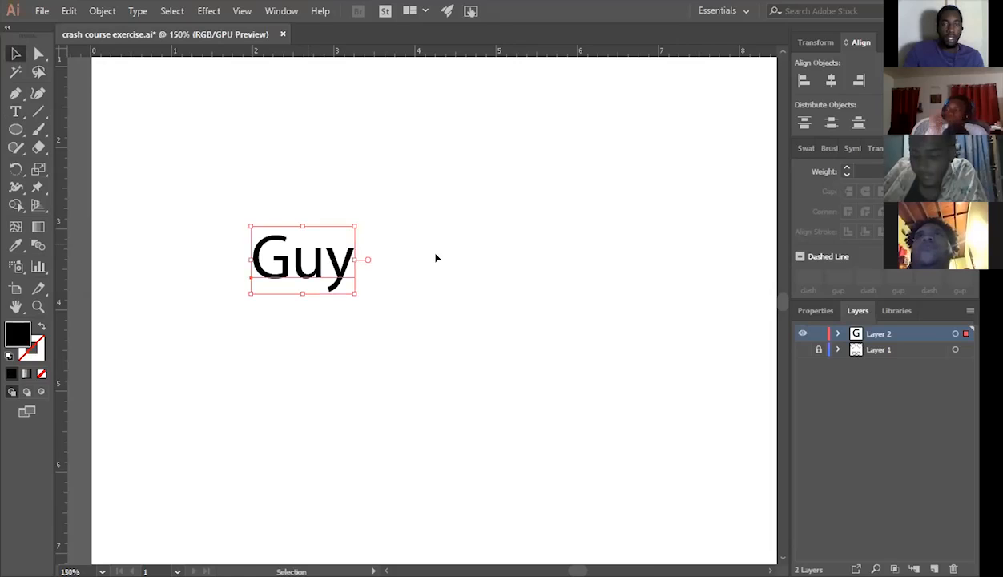
Move the "Guy" text about 1.3 in to the right and enlarge it slightly.
drag(330, 263, 439, 264)
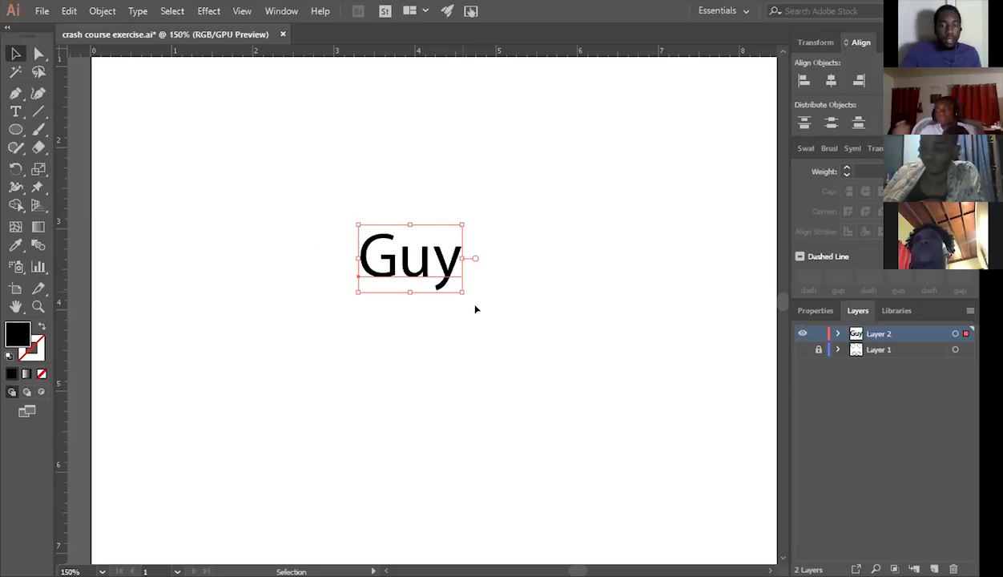
drag(473, 300, 474, 300)
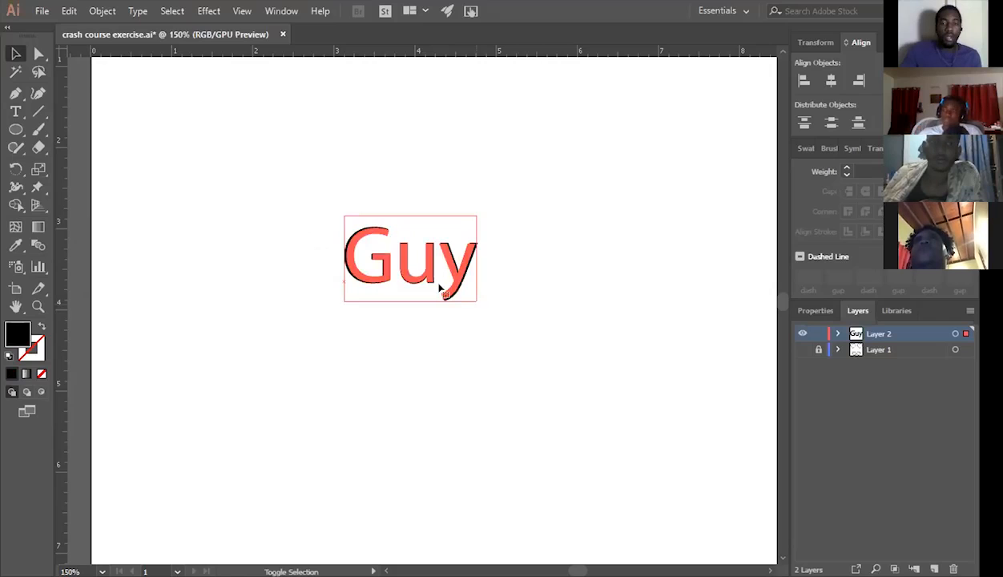
drag(438, 290, 443, 288)
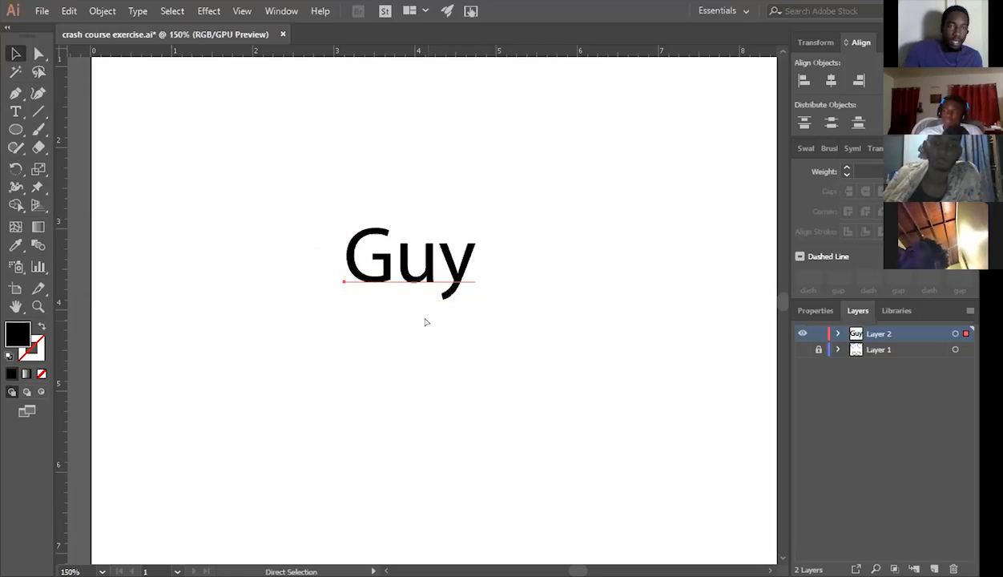
key(ctrl+shift+t)
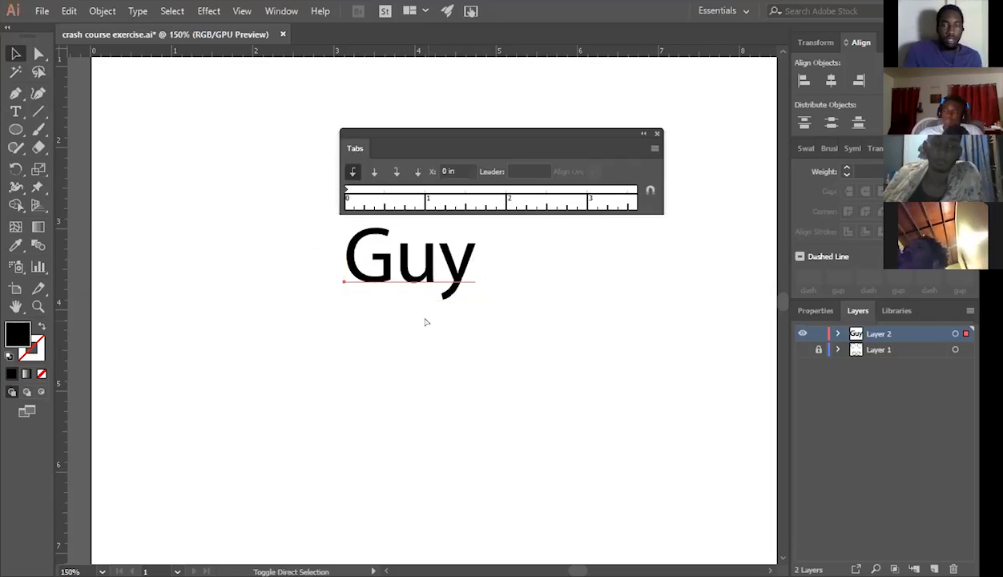
key(ctrl+z)
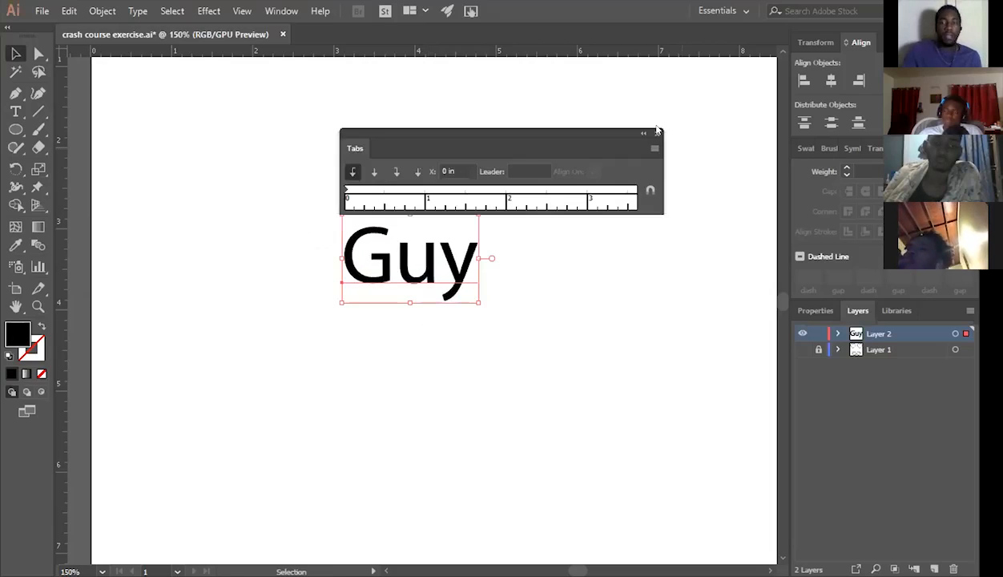
click(658, 133)
Show the Character panel for the "Guy" text and move the panel clear of the text, to its upper right.
key(ctrl+t)
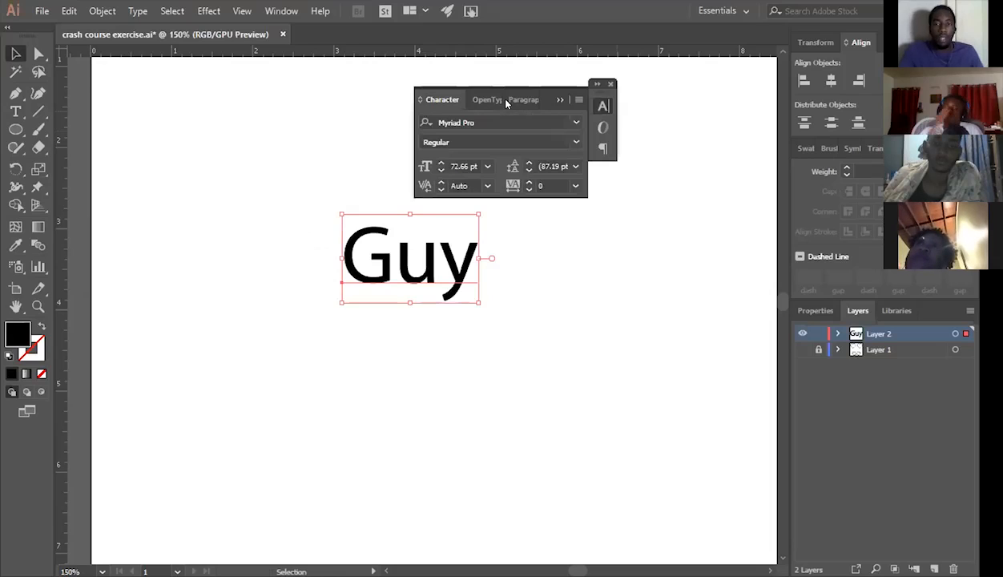
click(611, 83)
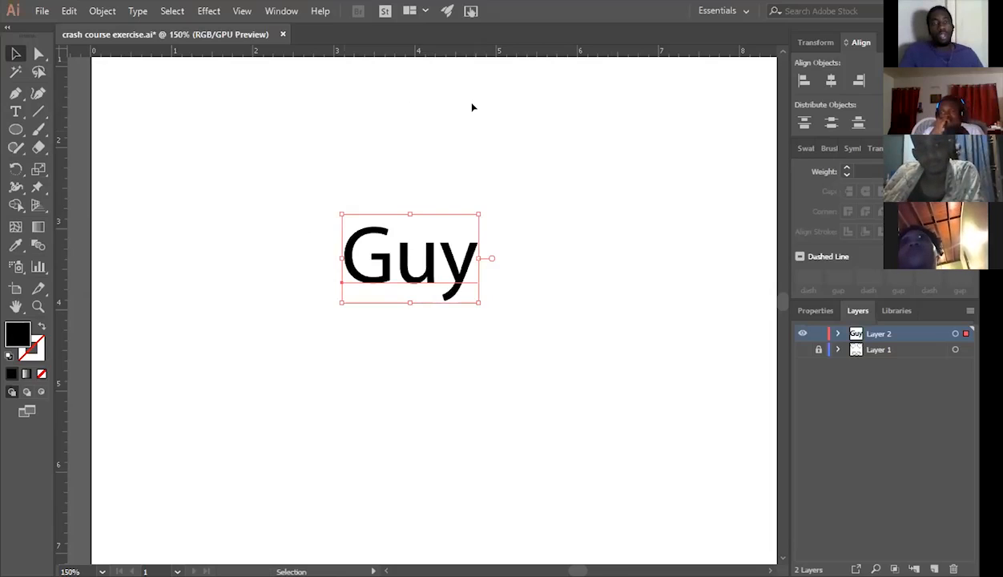
key(alt+w)
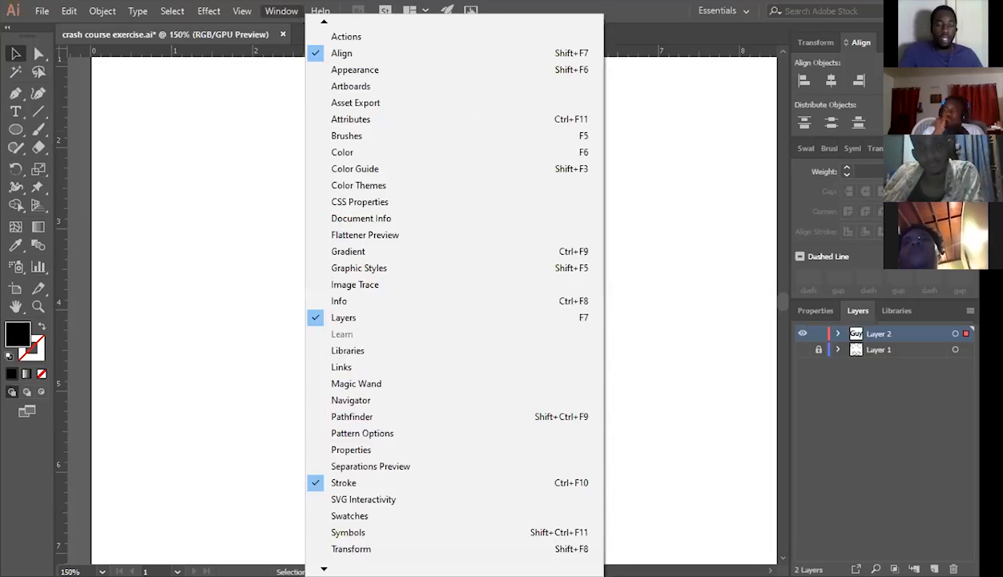
scroll(385, 340, down, 2)
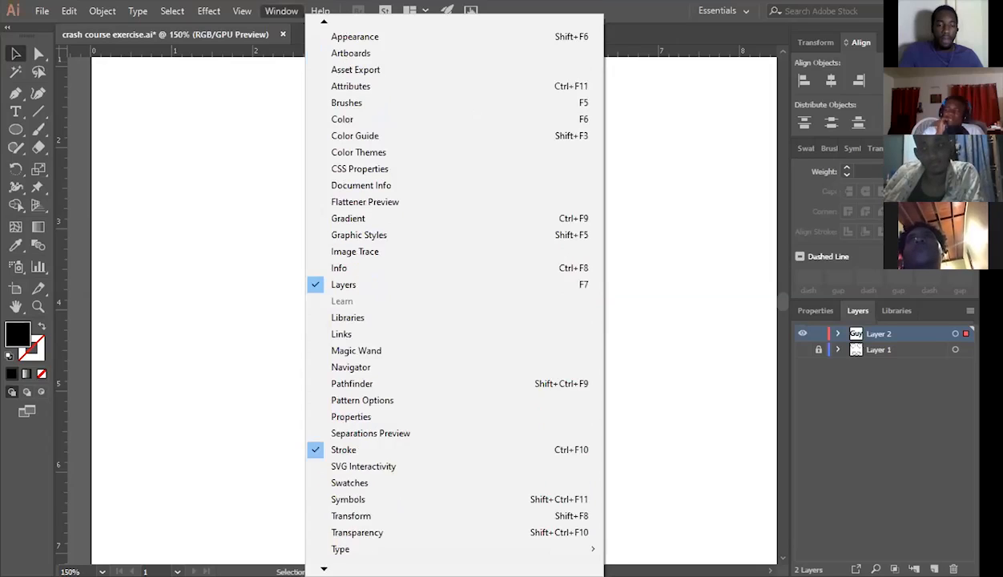
scroll(415, 475, down, 5)
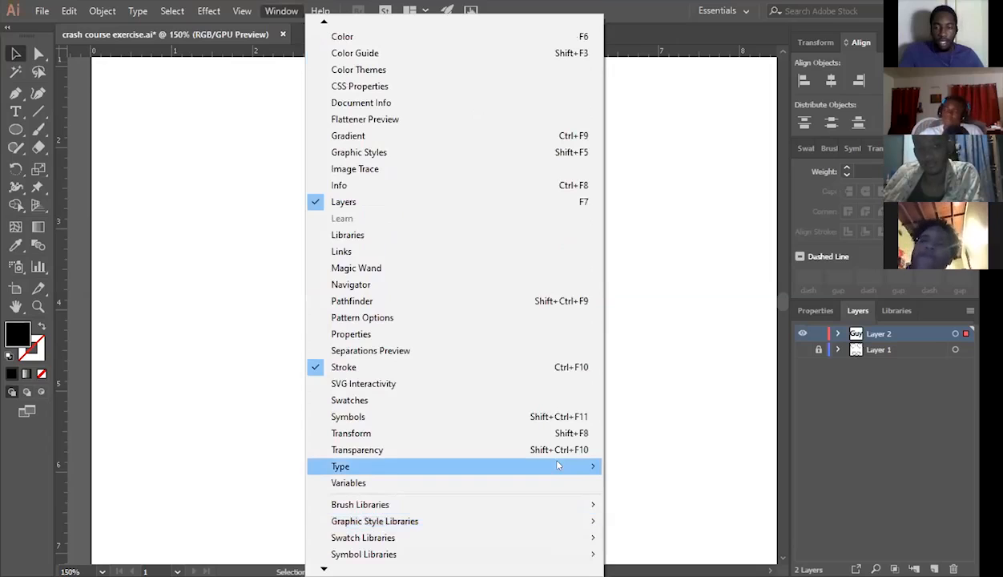
key(ctrl+t)
drag(544, 111, 705, 101)
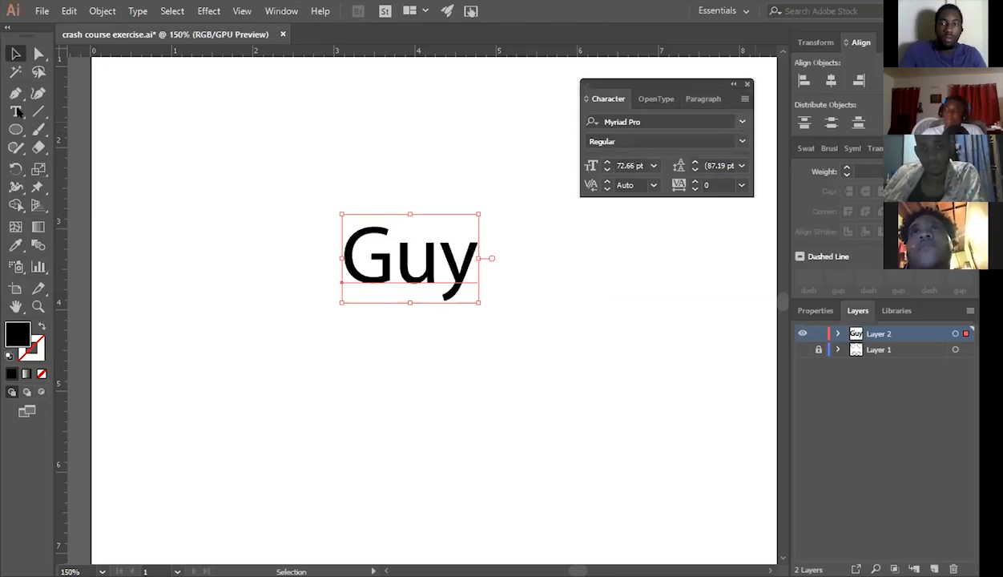
Browse the font list for the "Guy" text, apply Futura Hv BT and finish the text editing.
click(595, 117)
text(t)
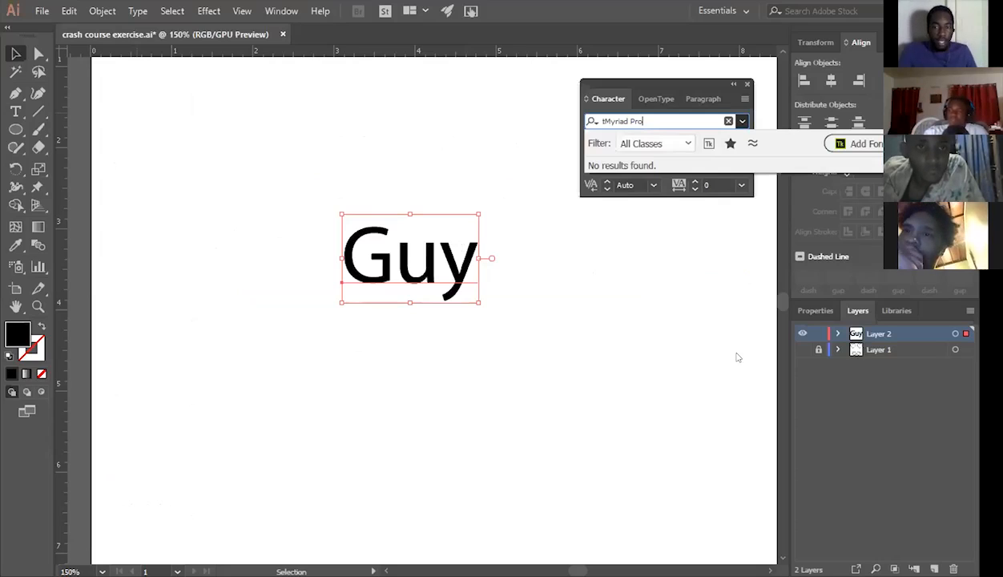
key(ctrl+z)
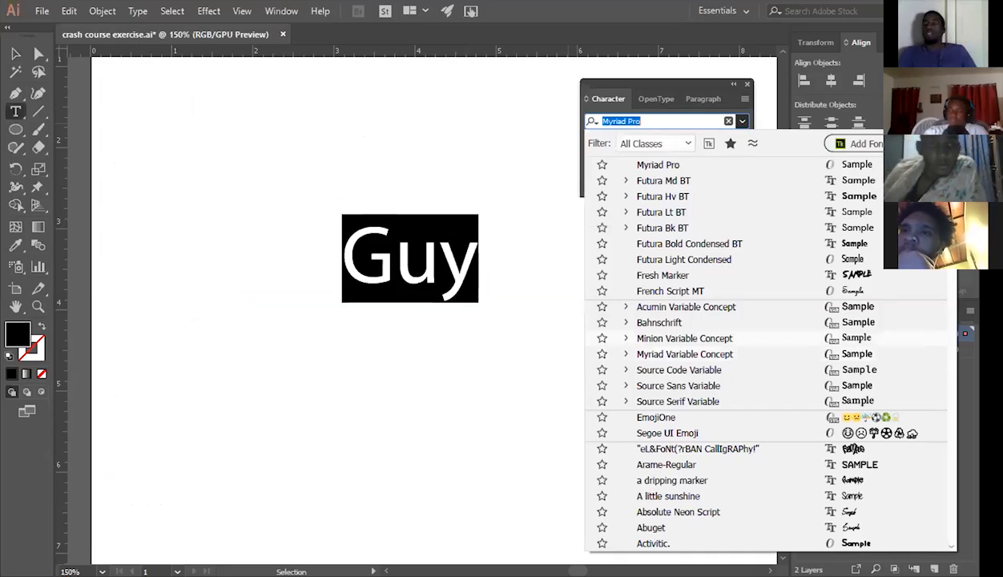
scroll(921, 314, down, 1)
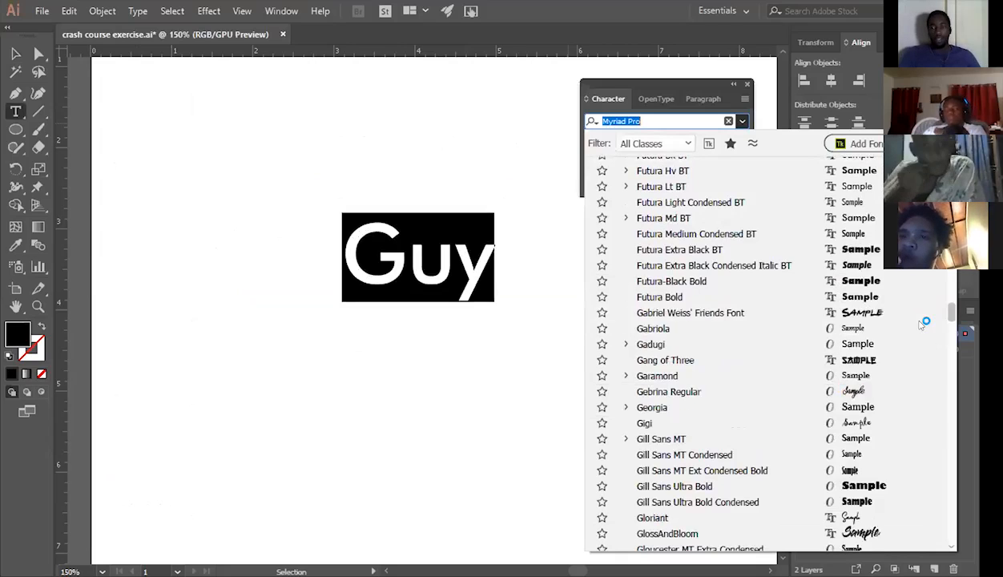
scroll(922, 325, down, 8)
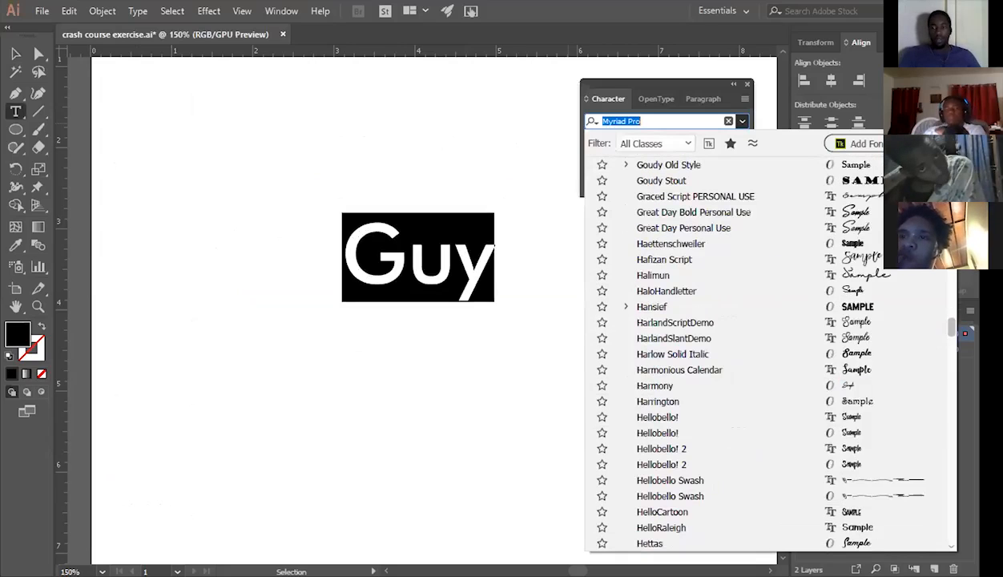
drag(950, 327, 951, 166)
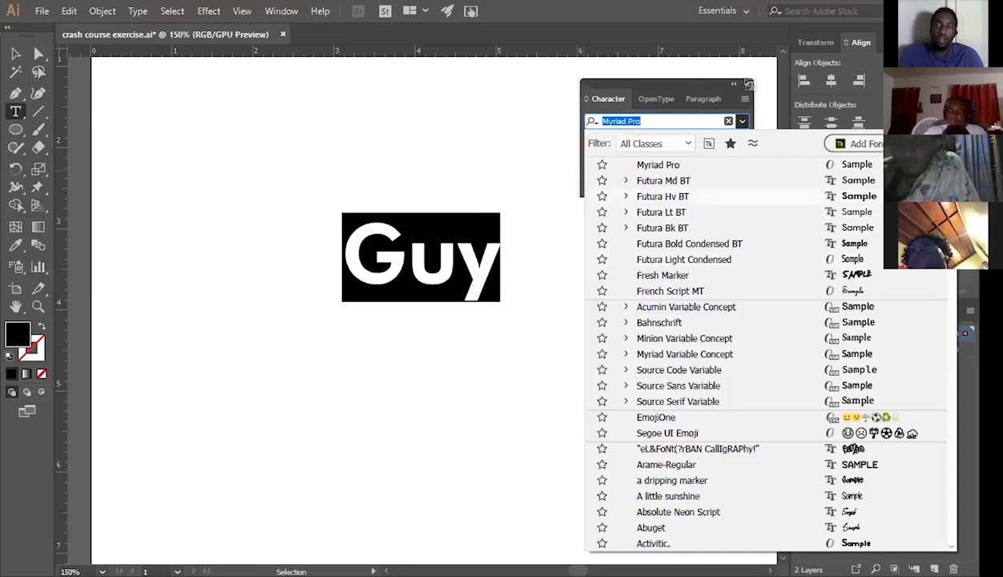
click(105, 118)
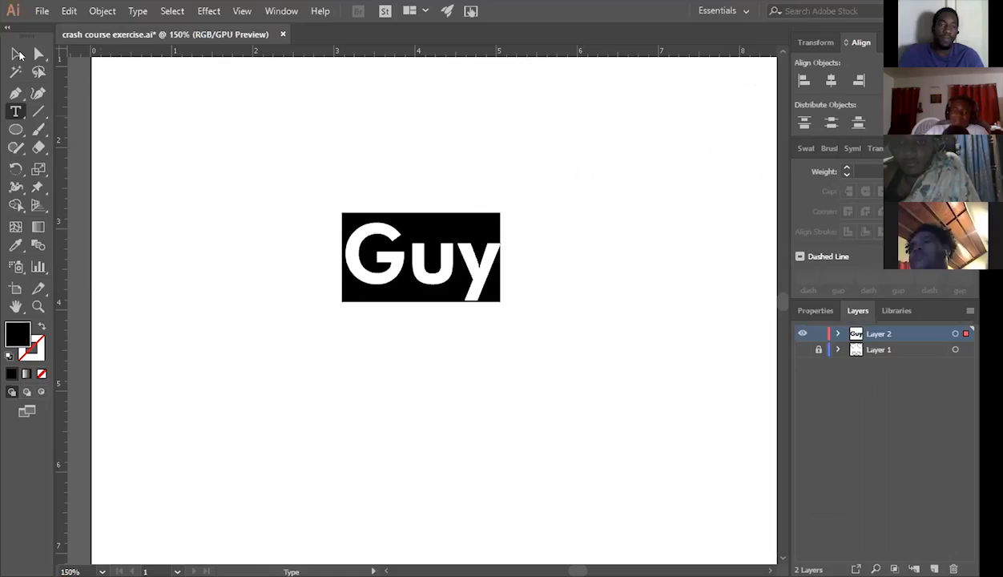
key(Escape)
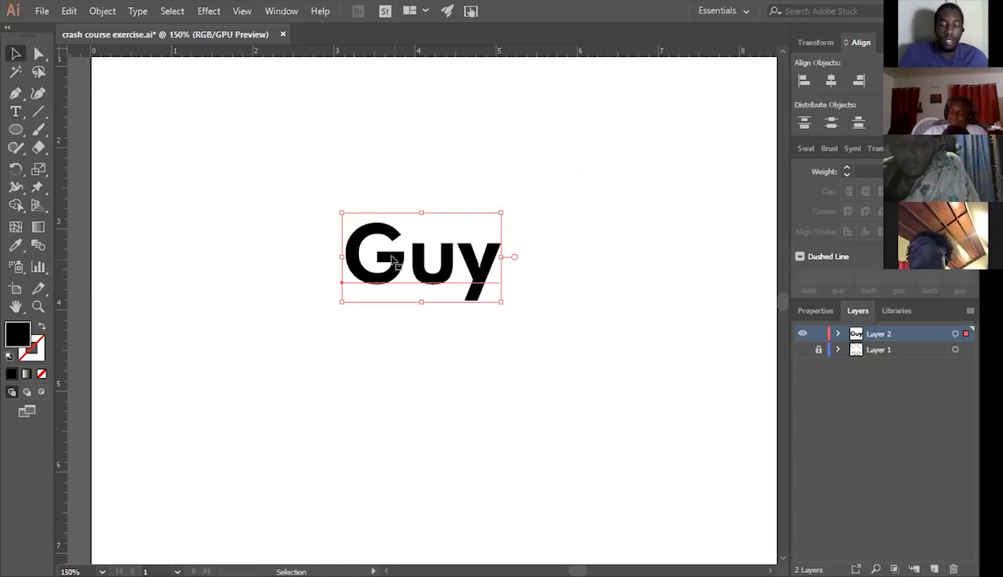
Delete the "Guy" text and make the locked Layer 1 with the heart and infinity templates visible.
key(Delete)
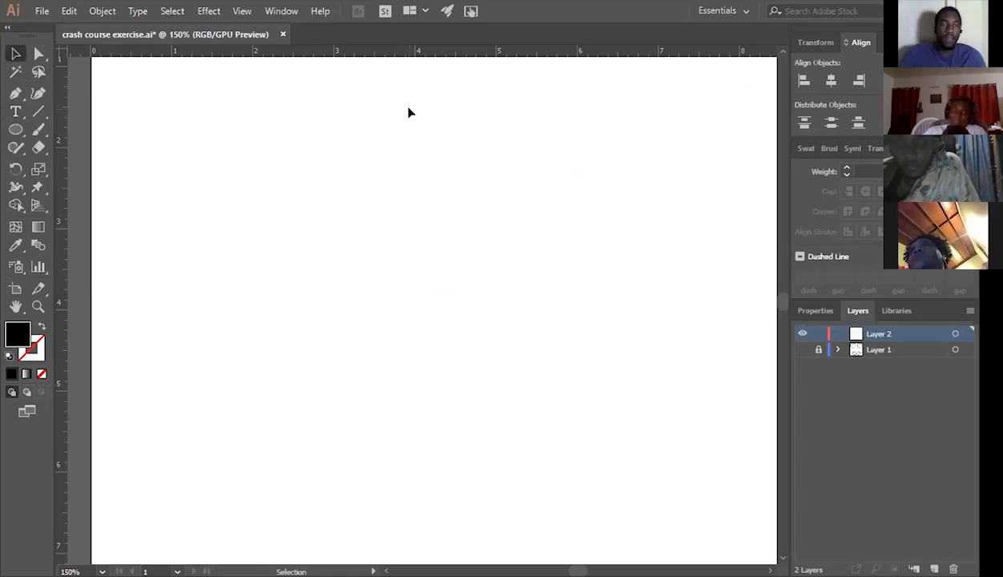
key(ctrl+minus)
key(ctrl+minus)
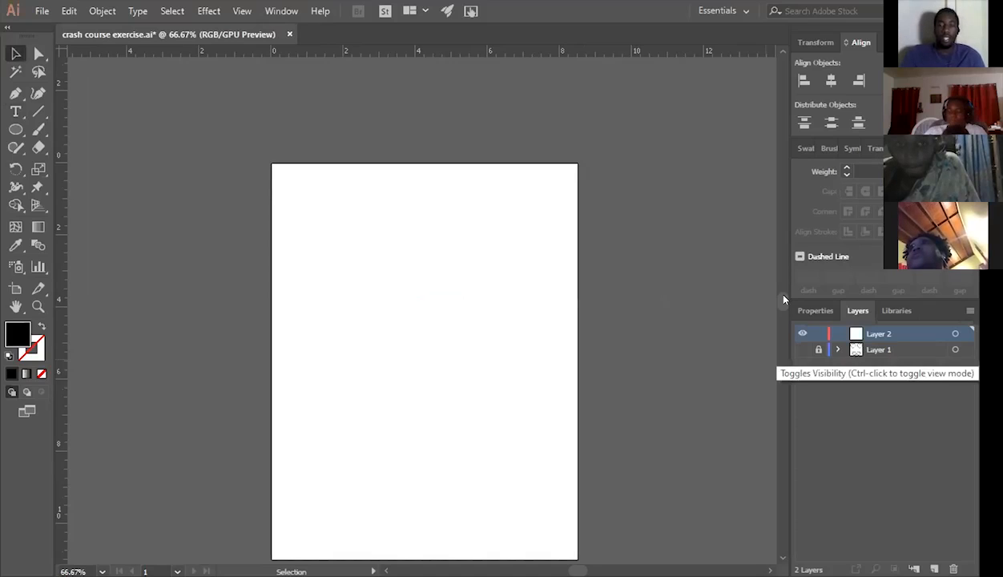
scroll(784, 298, down, 3)
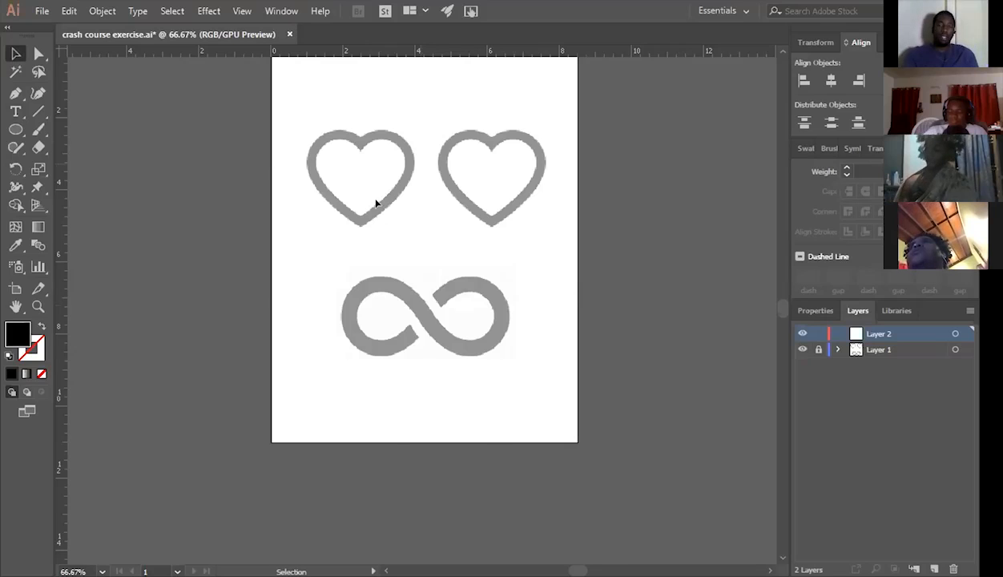
alt+scroll(429, 347, up, 1)
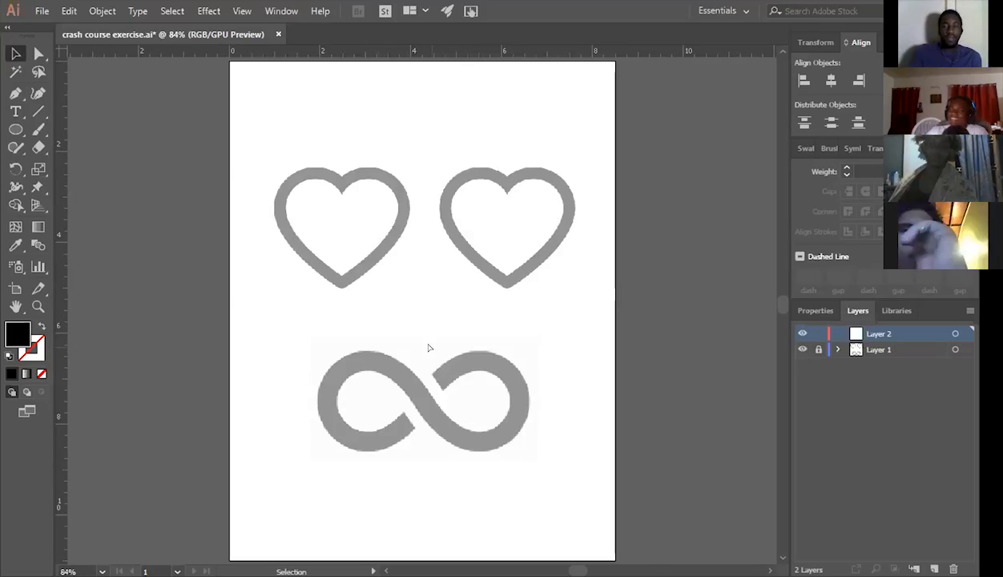
alt+scroll(428, 347, up, 1)
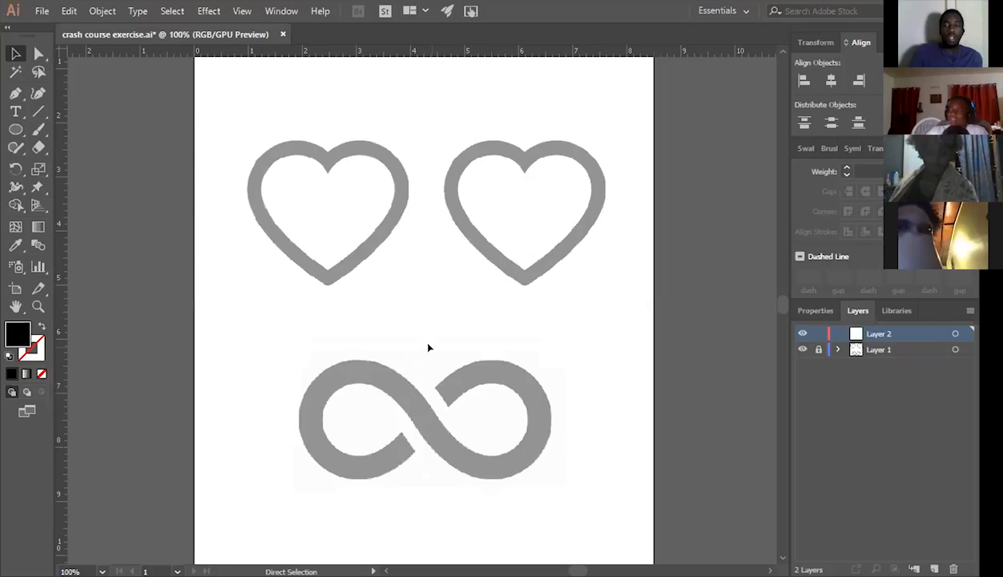
key(ctrl+equal)
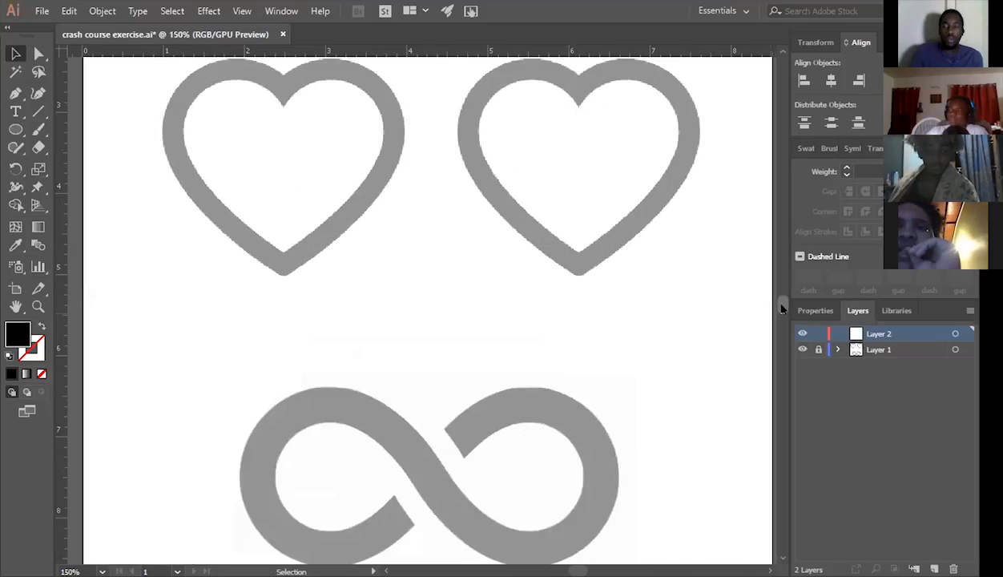
scroll(293, 203, up, 3)
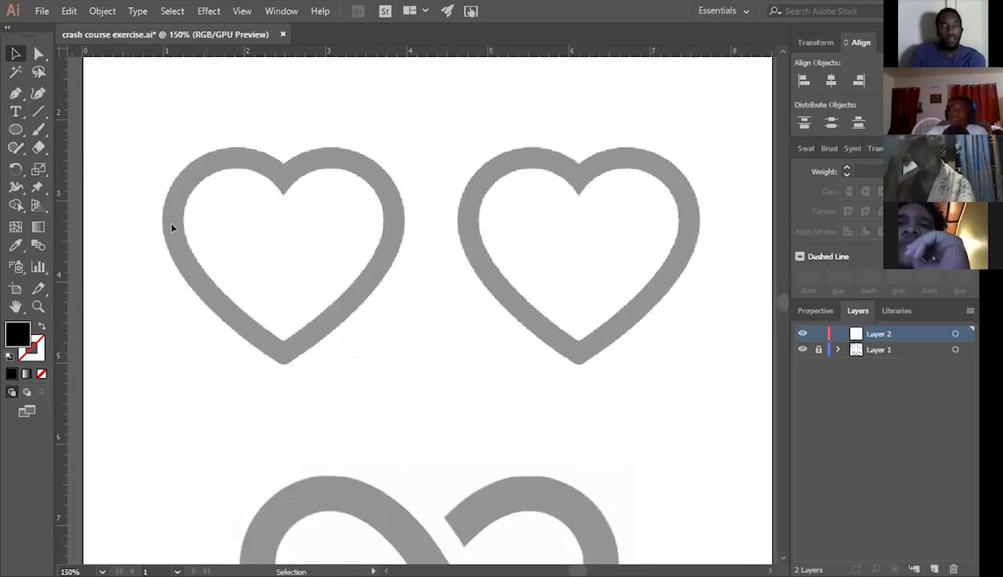
Try to trace the left heart with the Pen tool, using mostly straight segments around the lobes and down to the lower tip.
key(p)
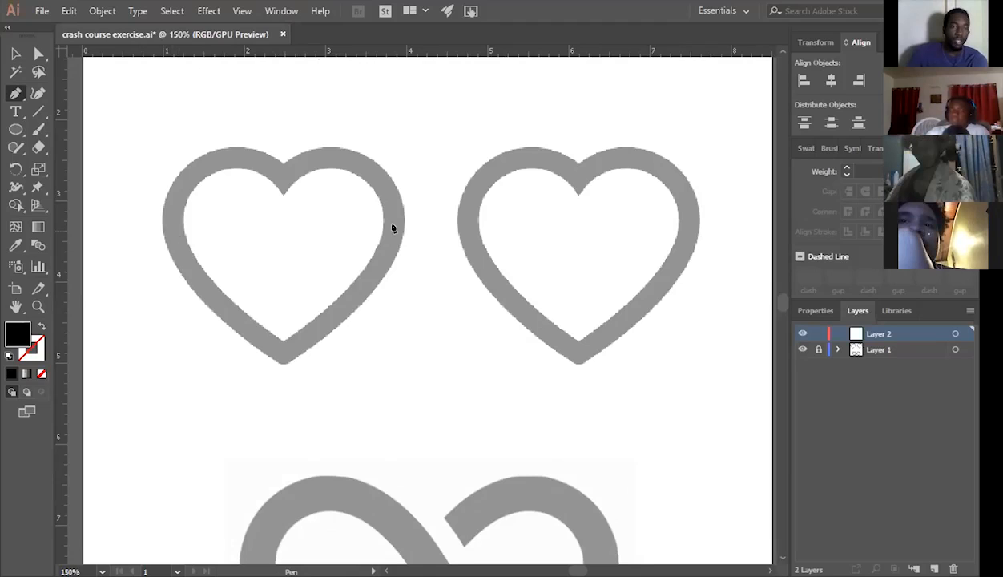
key(ctrl+z)
click(393, 229)
click(287, 340)
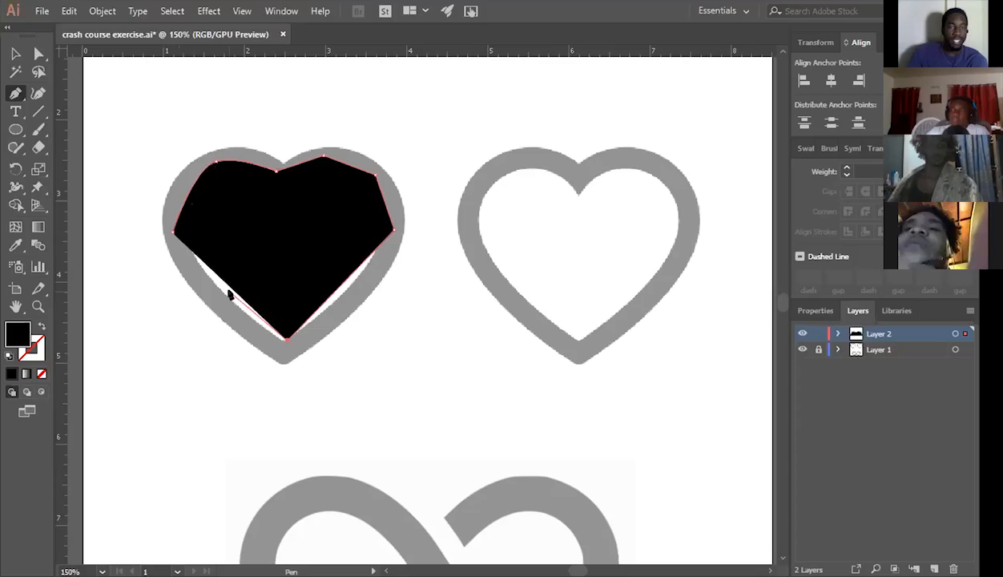
Undo the rough Pen trace of the left heart point by point.
key(ctrl+z)
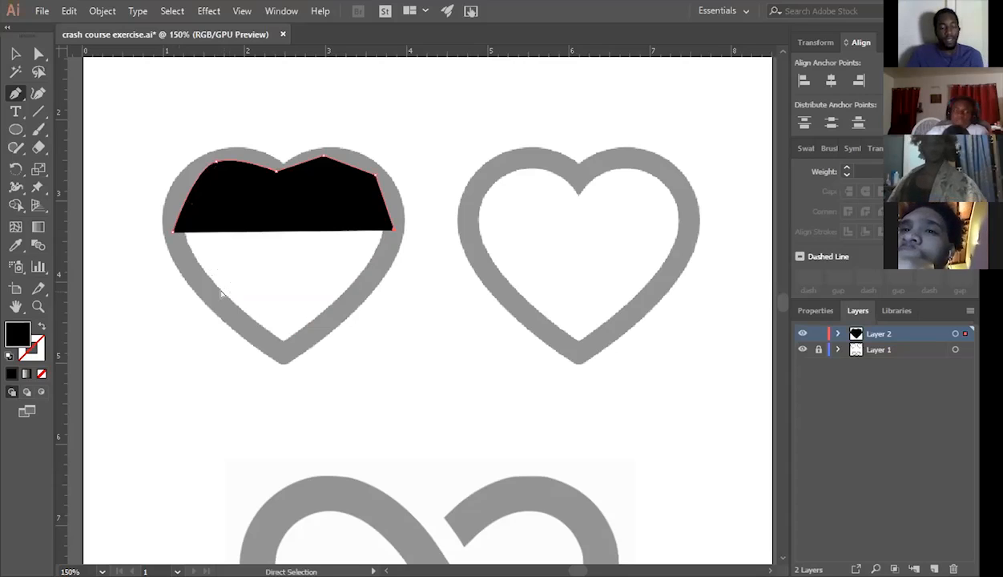
key(ctrl+z)
key(ctrl+z)
key(ctrl+z)
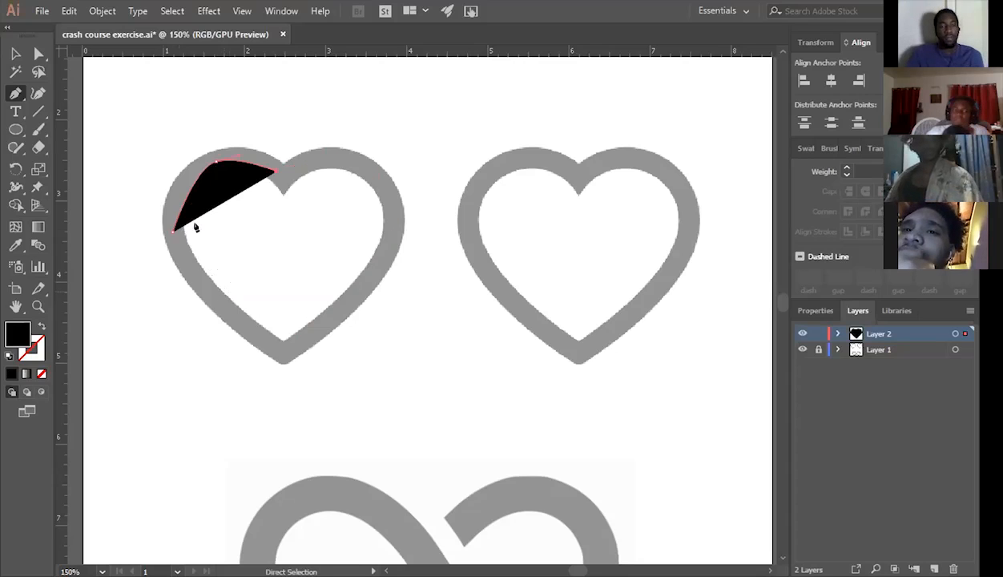
key(ctrl+z)
key(ctrl+z)
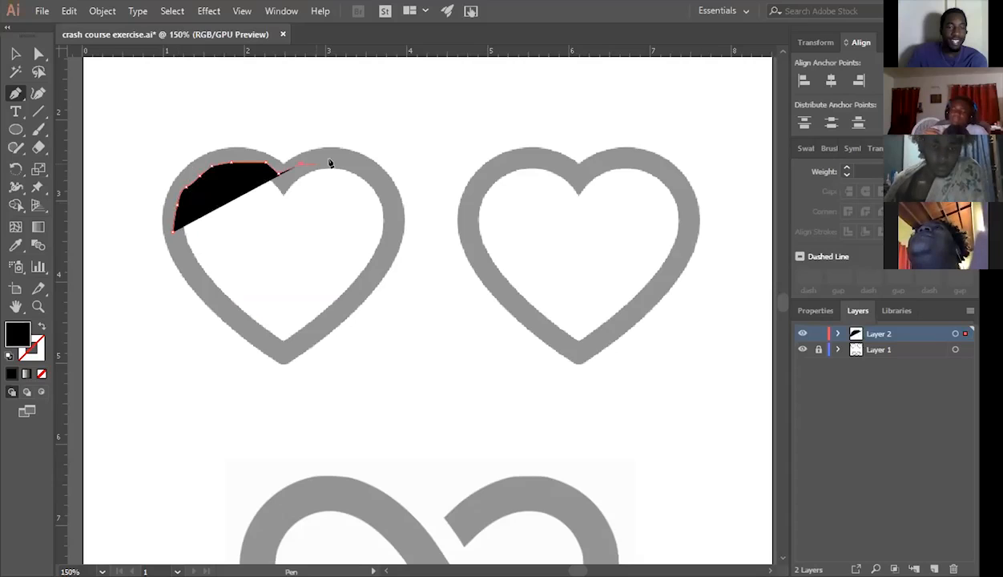
Undo the many-point Pen trace along the left heart's left lobe until the path is gone.
key(ctrl+z)
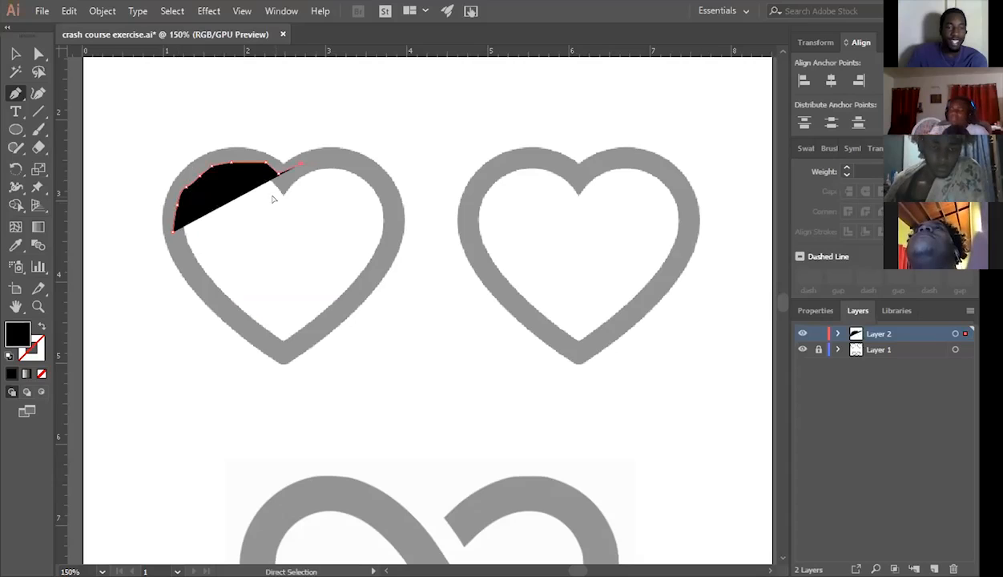
key(ctrl+z)
key(ctrl+z)
key(ctrl+z)
key(ctrl+z)
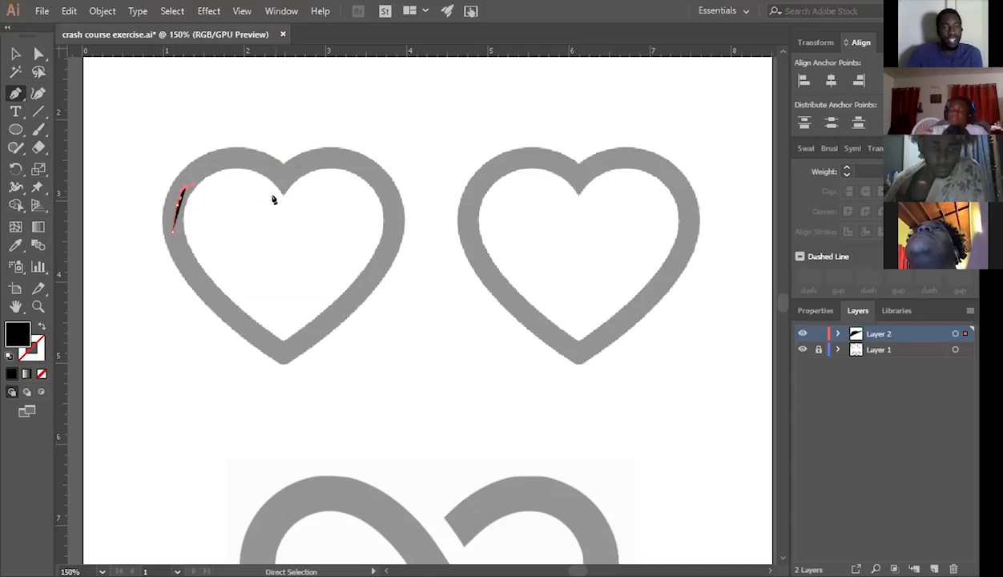
key(ctrl+z)
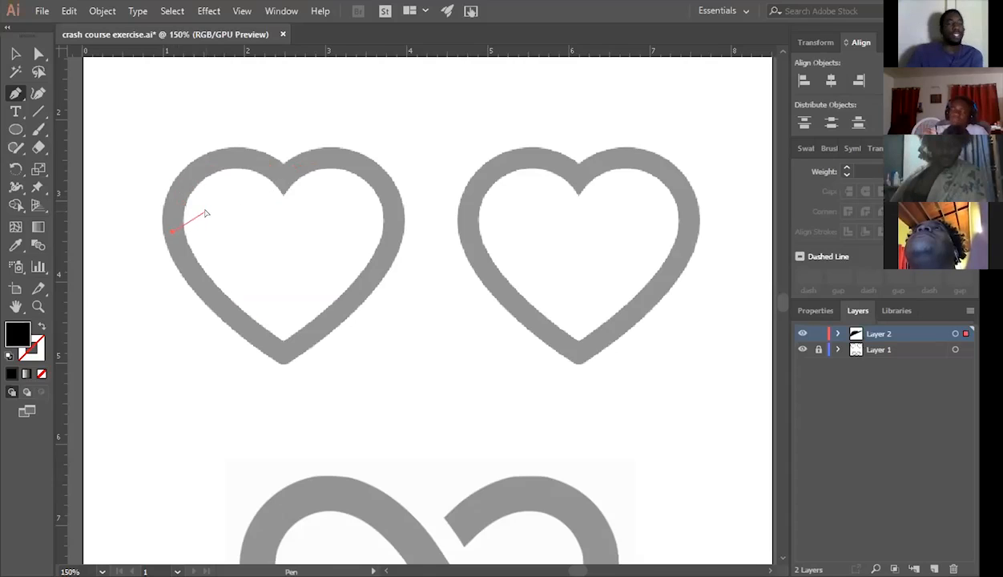
key(ctrl+z)
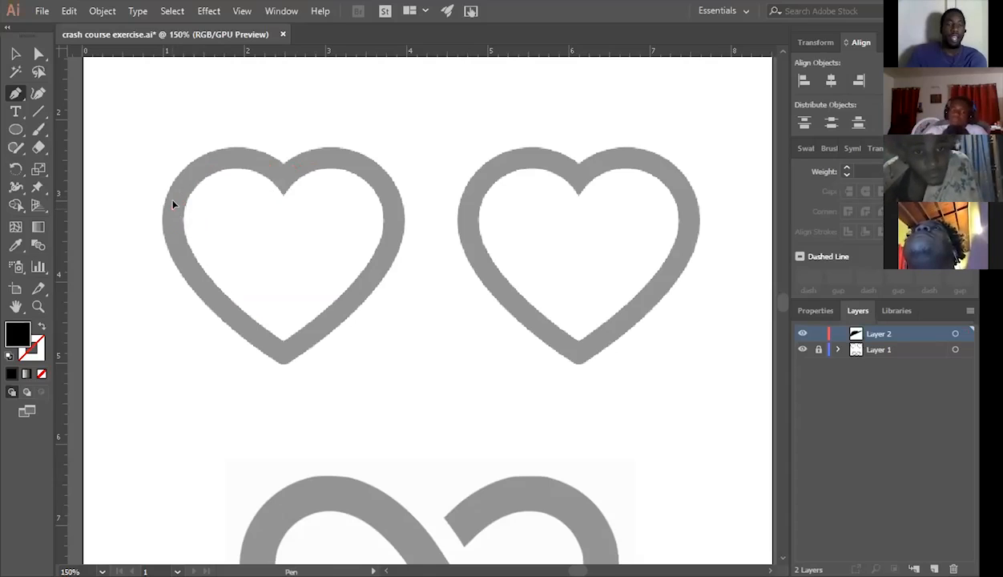
Try placing a smooth Pen anchor point with angled direction handles on the left side of the left heart.
drag(180, 188, 183, 181)
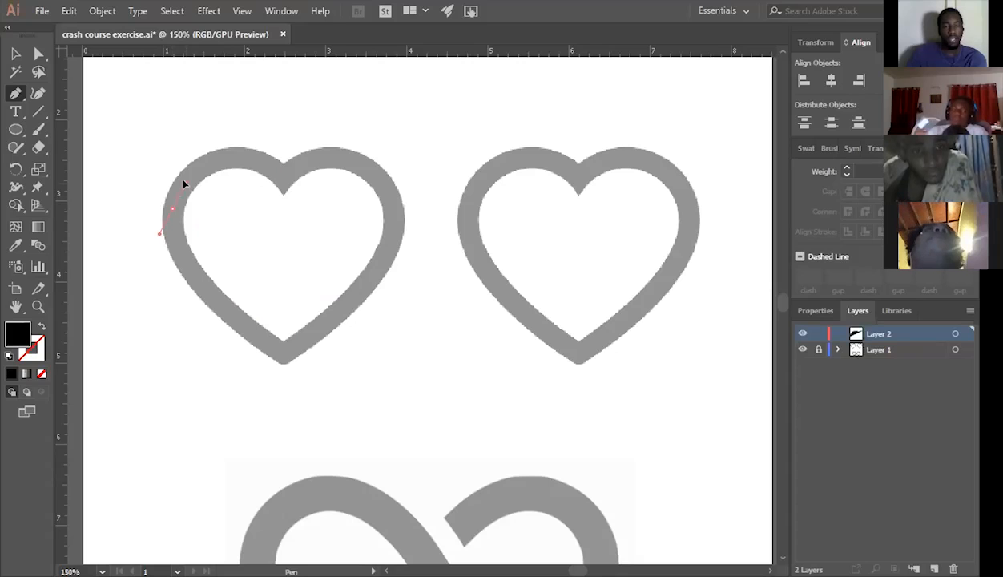
drag(184, 185, 184, 185)
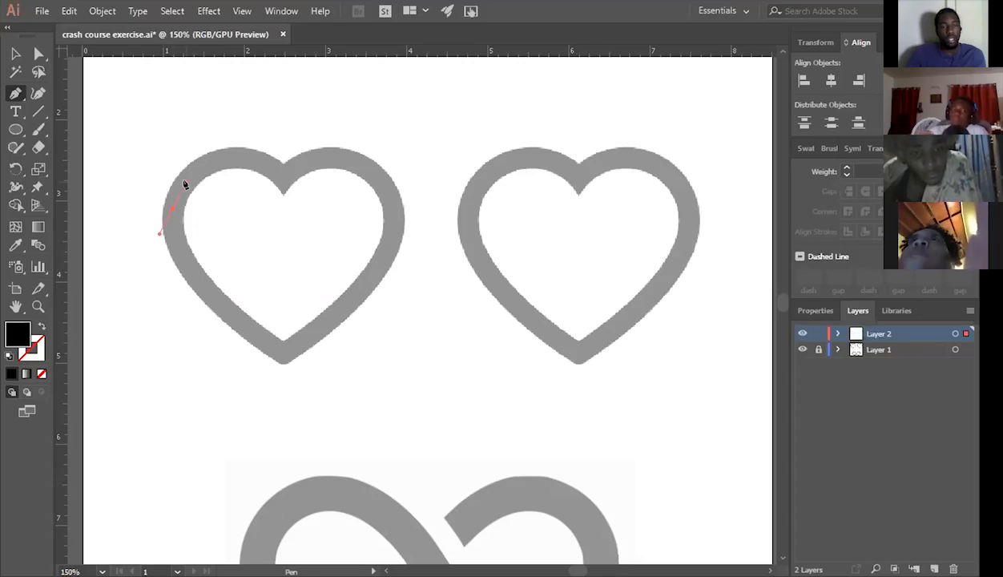
click(173, 210)
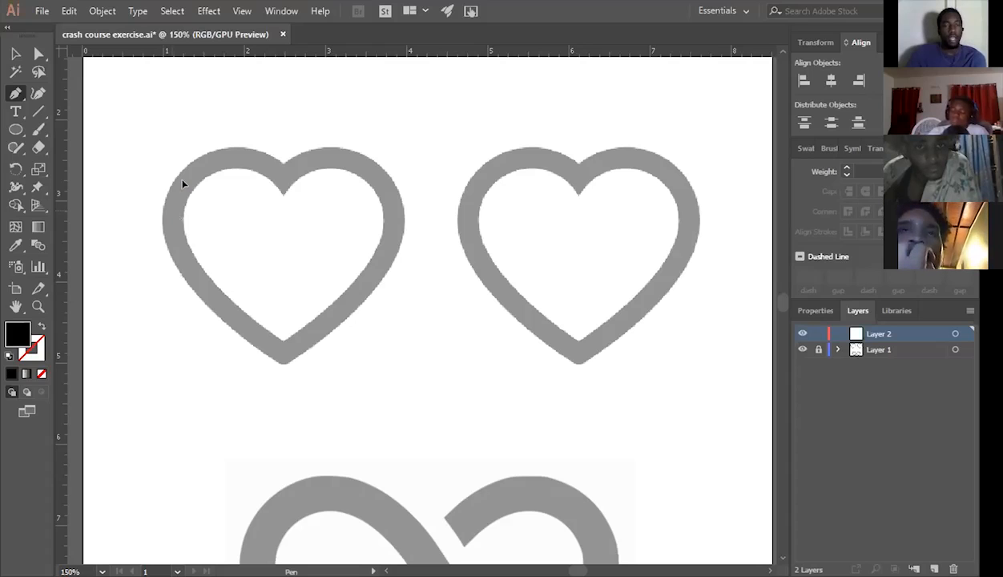
Trace the left heart's left lobe with the Pen tool up to the top notch, and break the notch's outgoing handle toward the right lobe.
drag(183, 184, 198, 159)
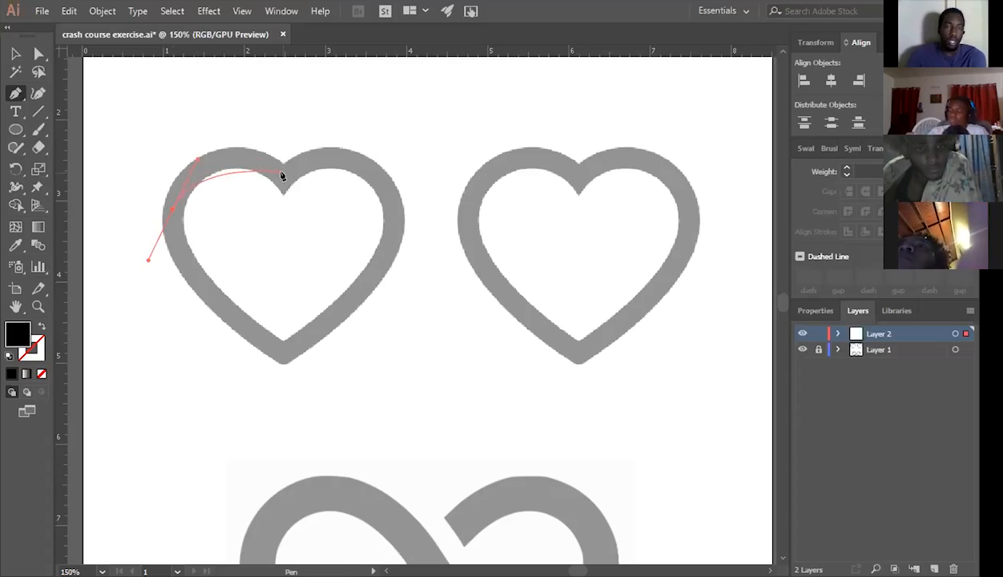
drag(283, 174, 327, 204)
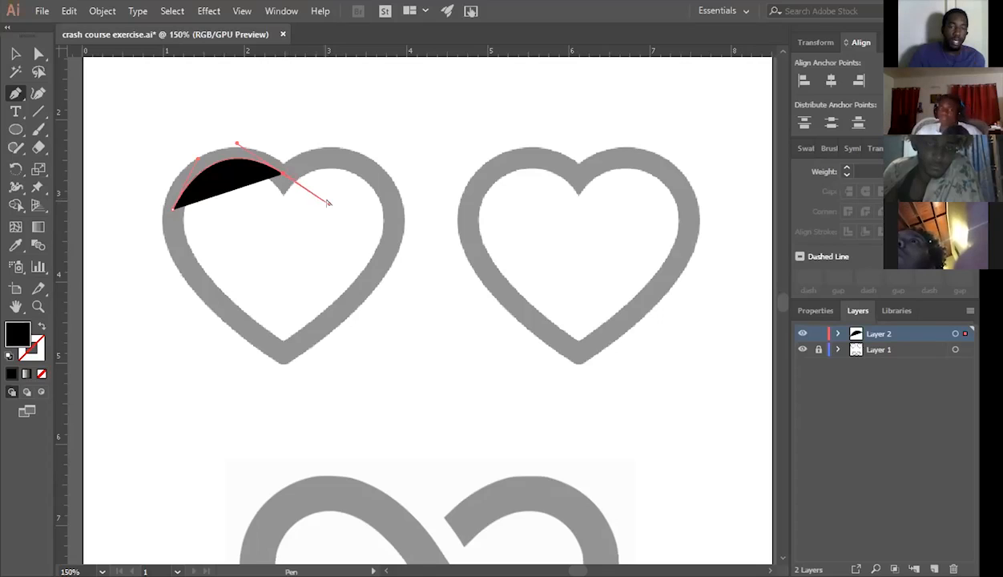
drag(328, 203, 325, 144)
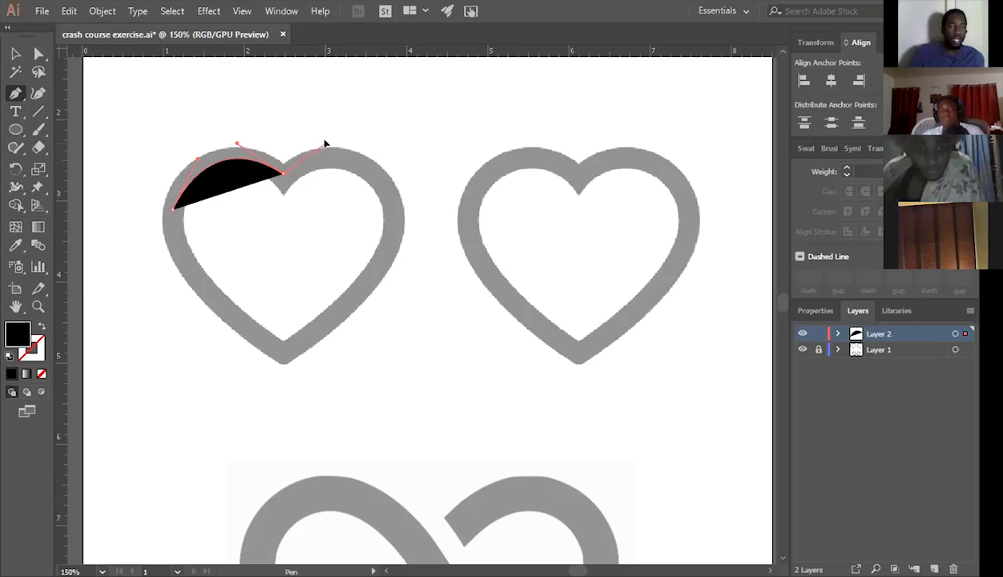
drag(324, 142, 326, 145)
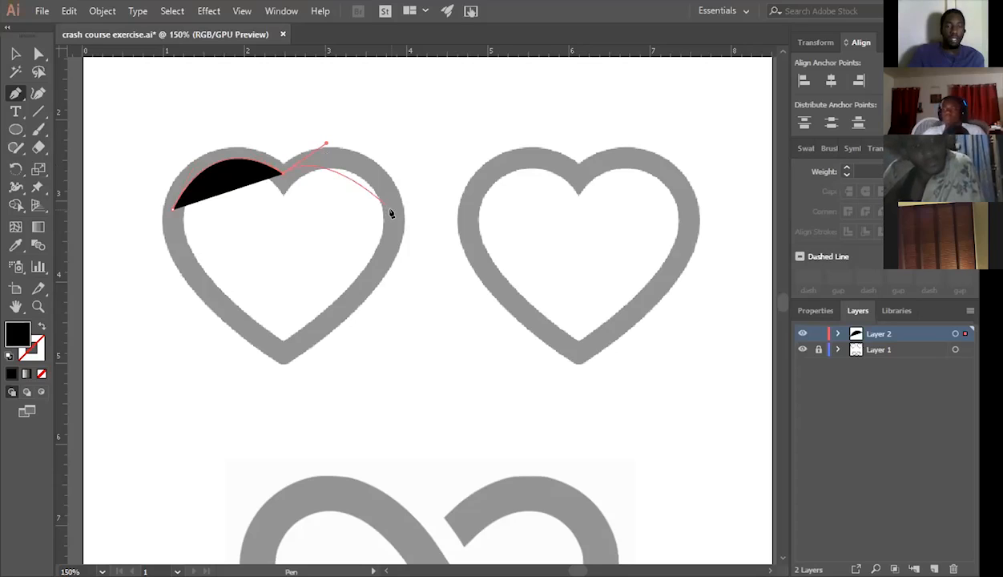
Continue the Pen path around the right lobe to a corner anchor at the lower tip, and close it at the starting anchor.
click(391, 212)
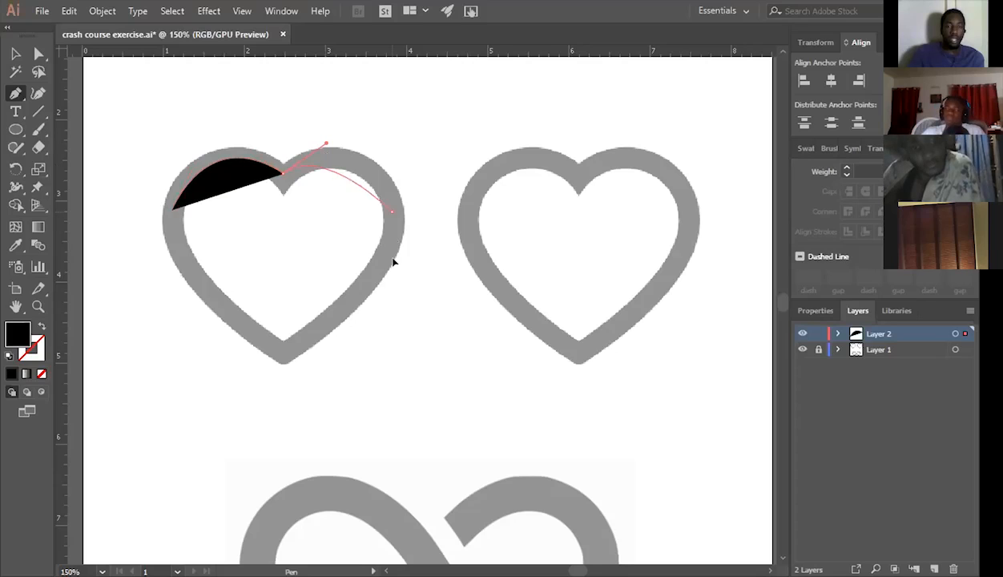
drag(393, 258, 394, 264)
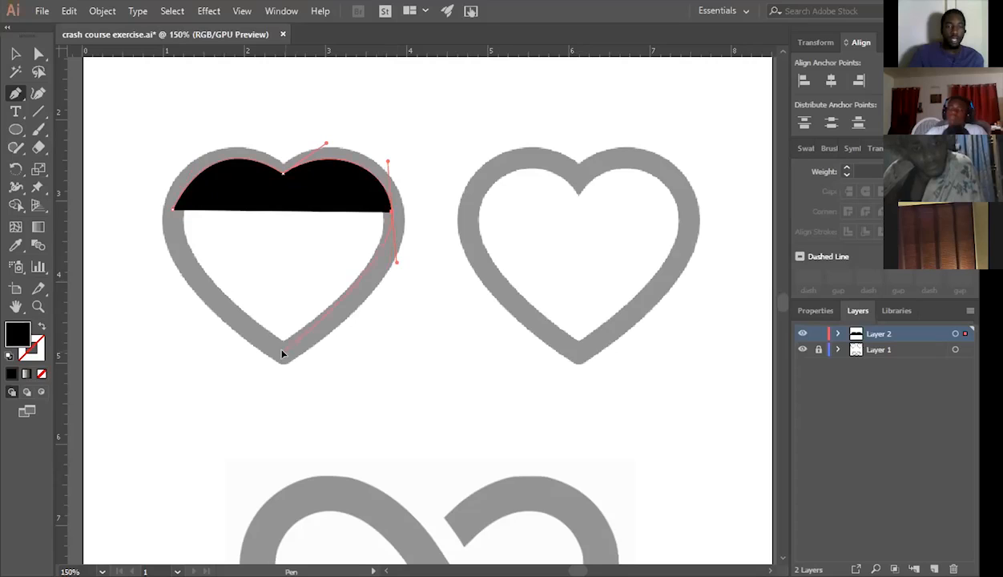
drag(246, 370, 246, 374)
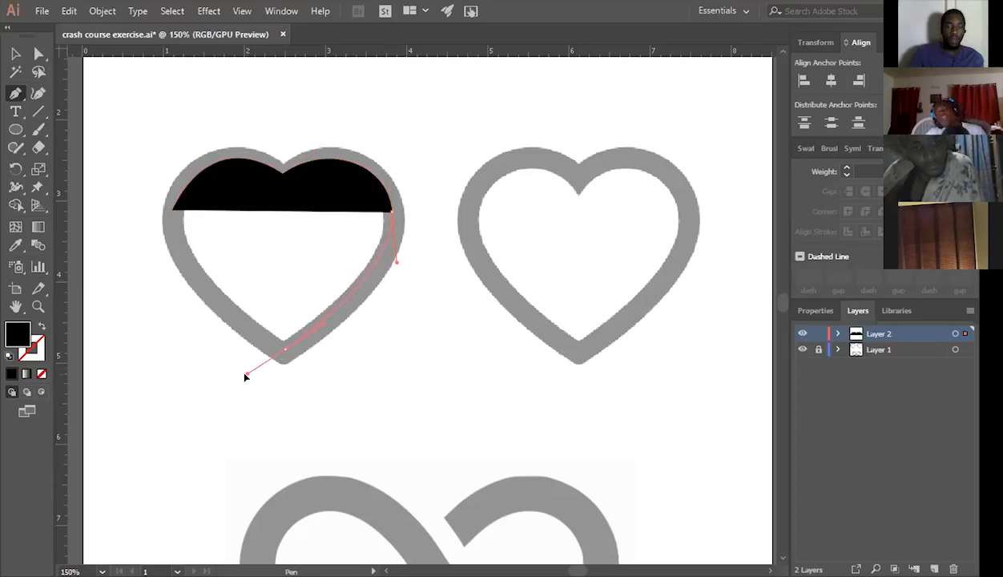
drag(245, 371, 260, 337)
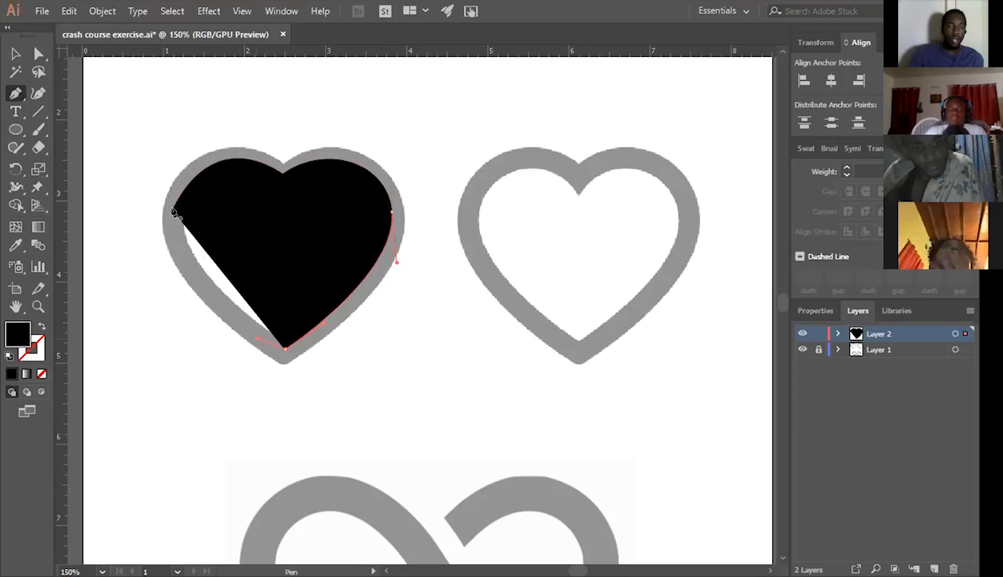
drag(157, 150, 163, 125)
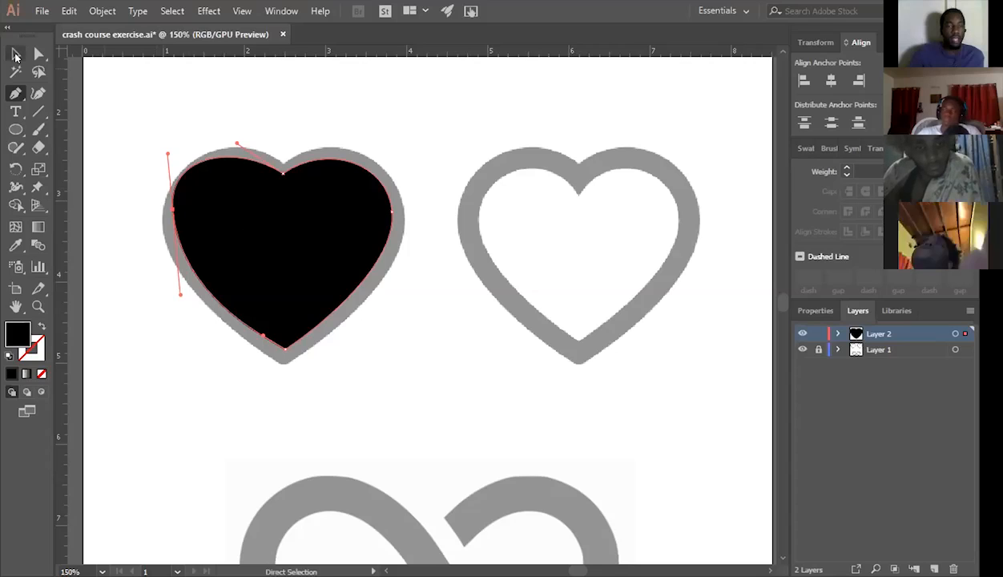
Readjust the direction handles of the traced heart's left-side anchor so the curve follows the template.
click(16, 54)
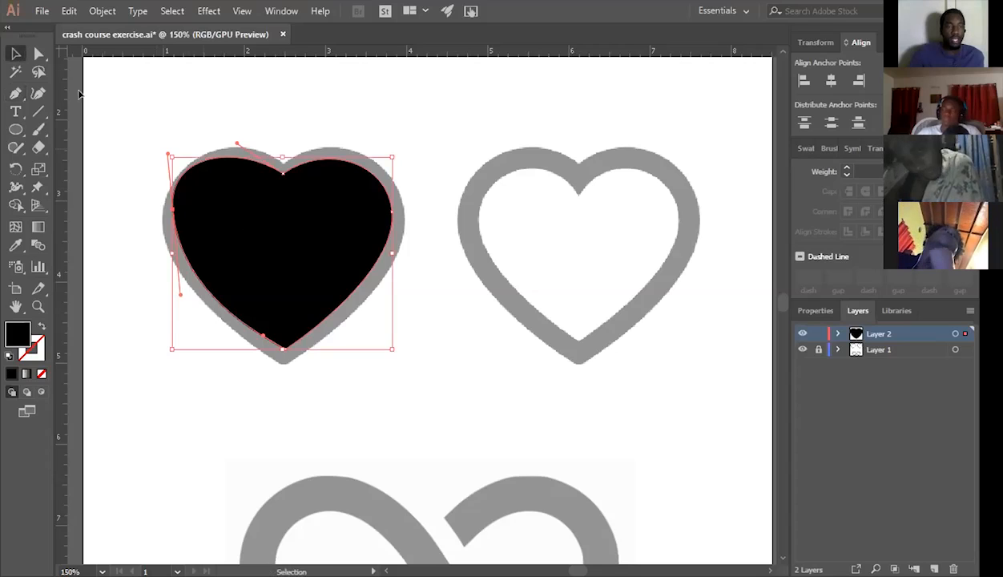
key(p)
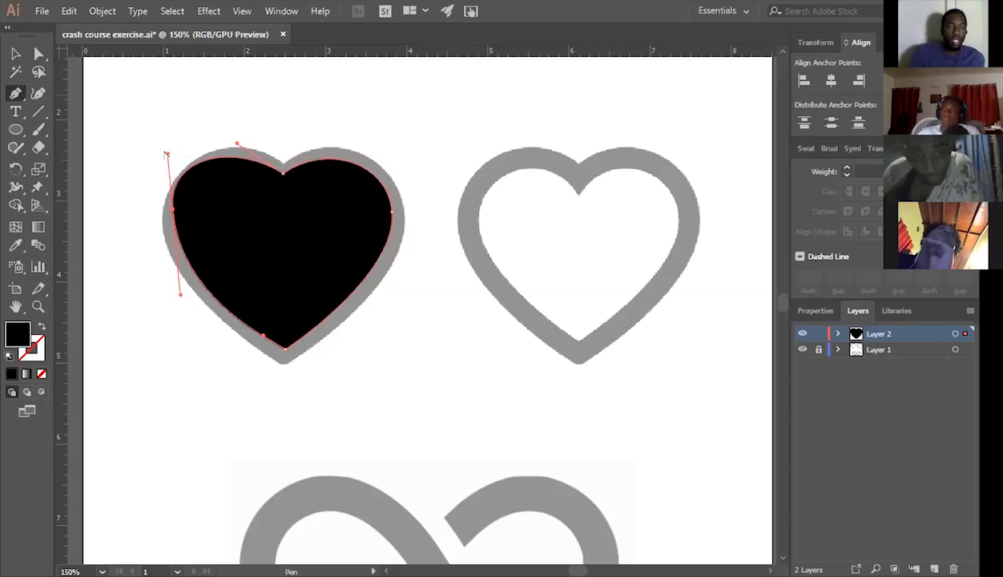
drag(166, 153, 173, 168)
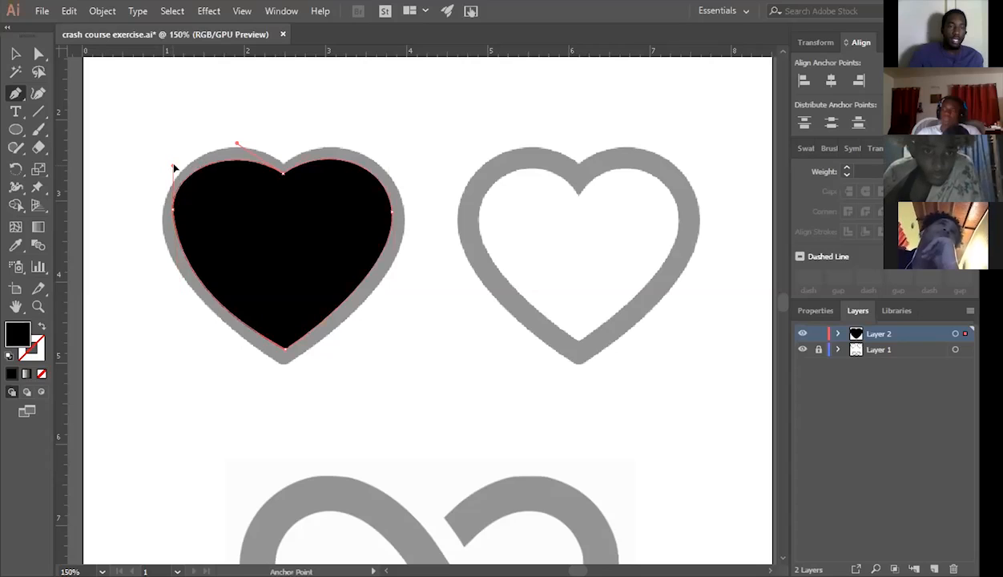
key(ctrl+z)
drag(172, 210, 177, 158)
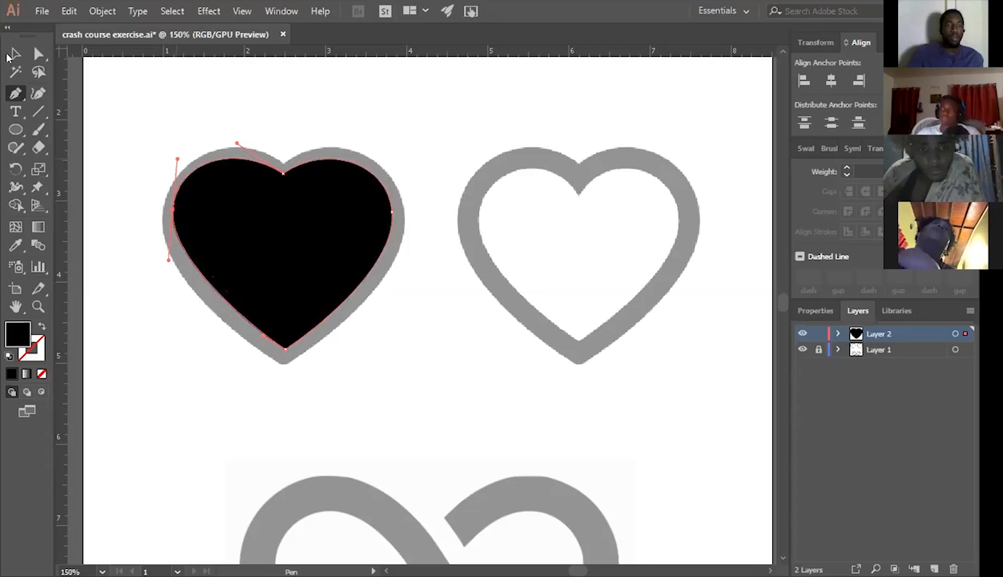
Nudge the traced heart toward the template, swap its fill and stroke, and set the stroke weight to 16 pt.
click(15, 54)
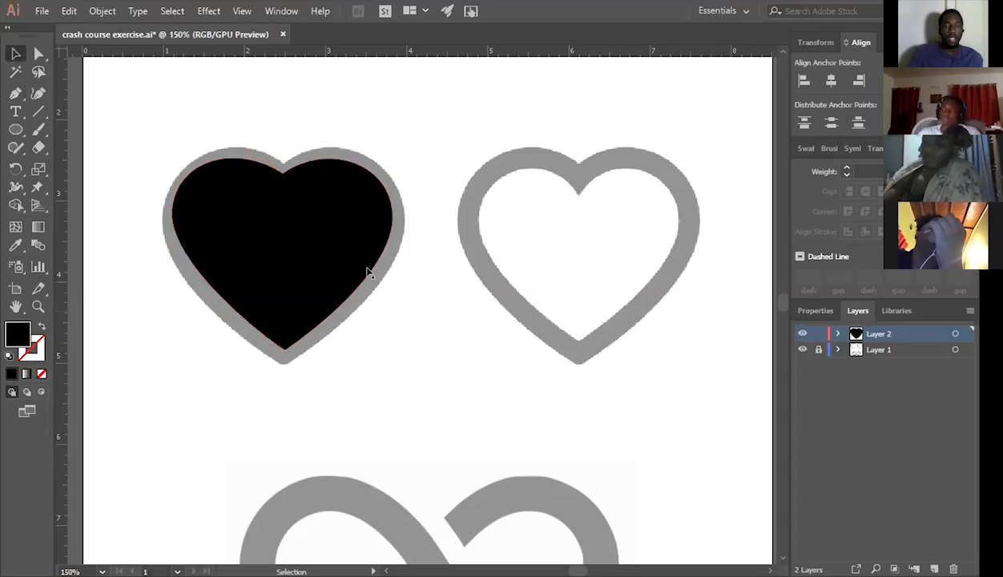
mouse_move(366, 273)
mouse_down()
mouse_move(496, 283)
mouse_move(366, 276)
mouse_up()
key(shift+x)
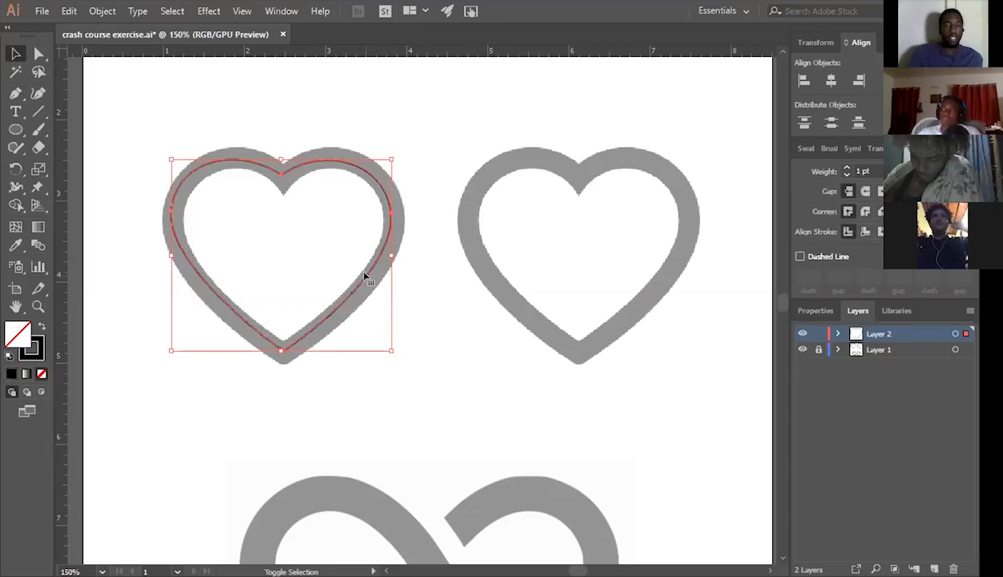
click(847, 168)
click(846, 168)
click(845, 168)
click(846, 167)
click(846, 167)
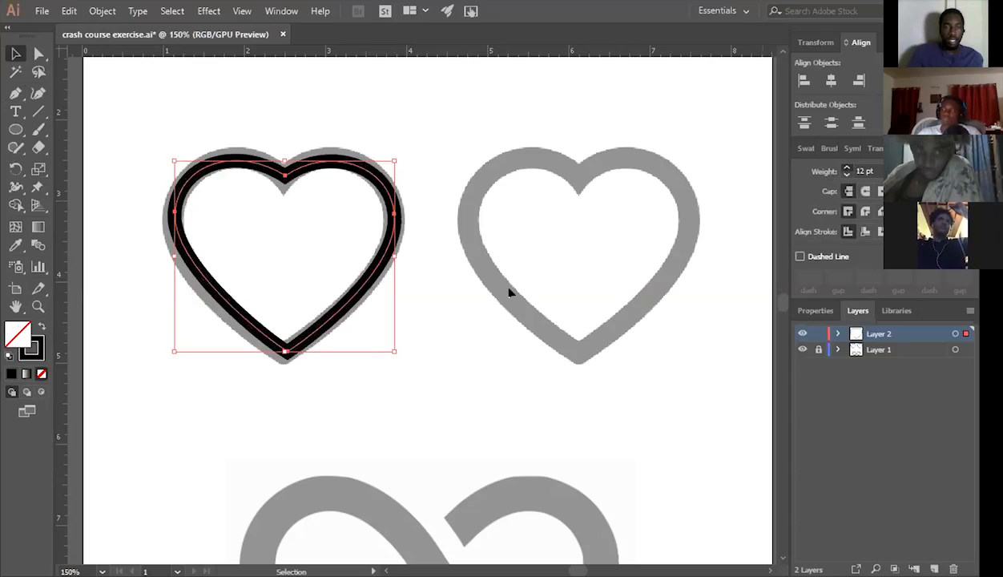
click(508, 292)
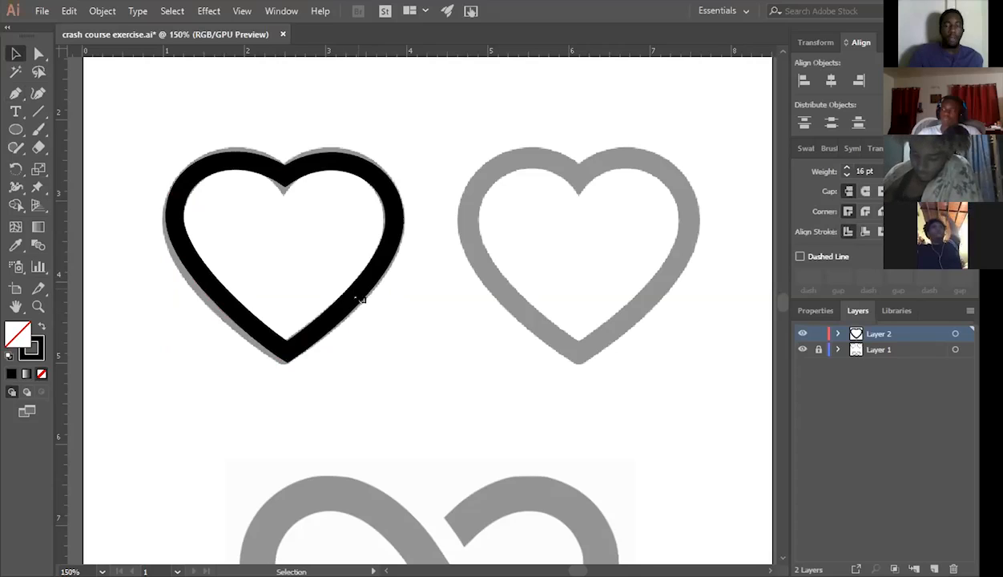
click(360, 298)
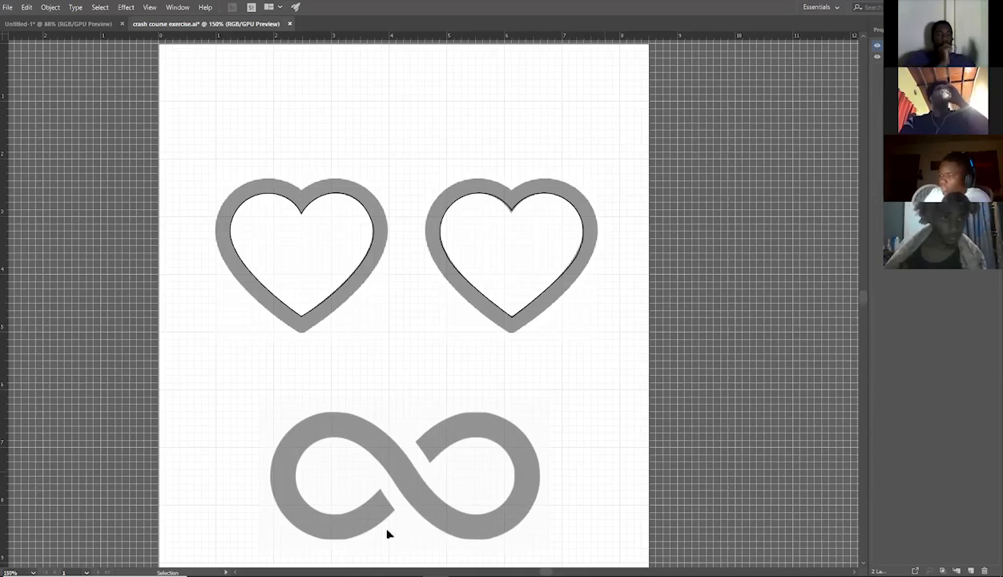
Undo the last change to the Pen trace on the infinity template's right loop.
key(ctrl+z)
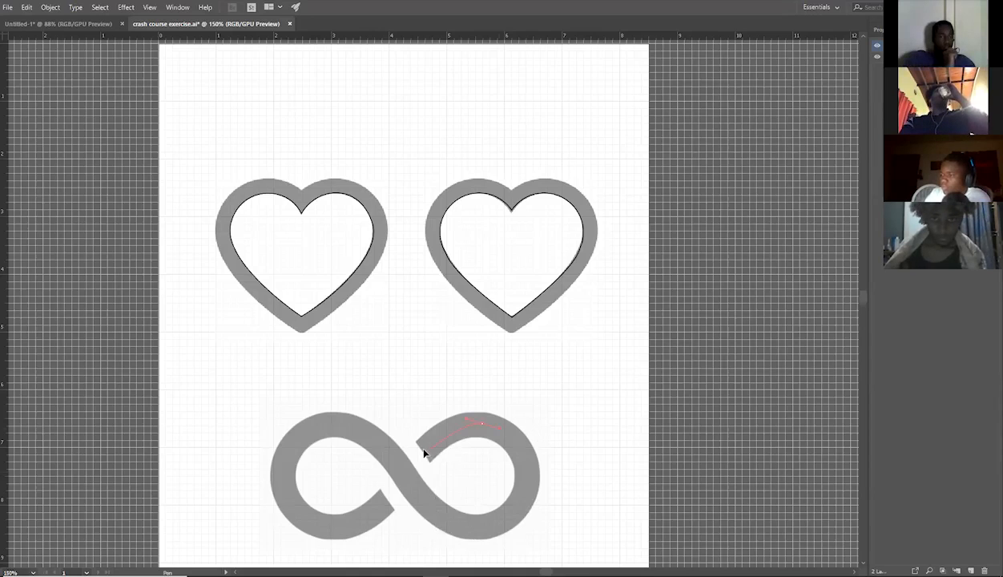